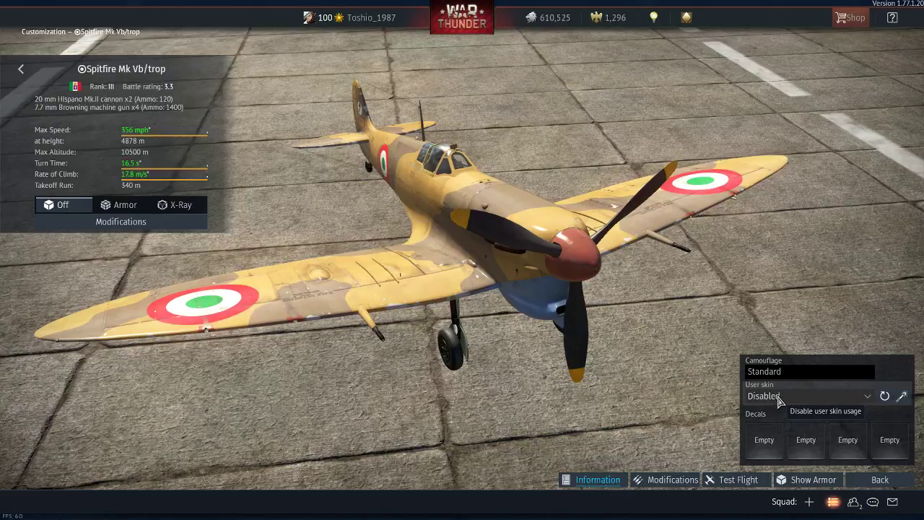
# - Create the user skin sample files for the Spitfire Mk Vb/trop and apply template_spitfire_mk5b_italy as its user skin
pyautogui.click(869, 399)
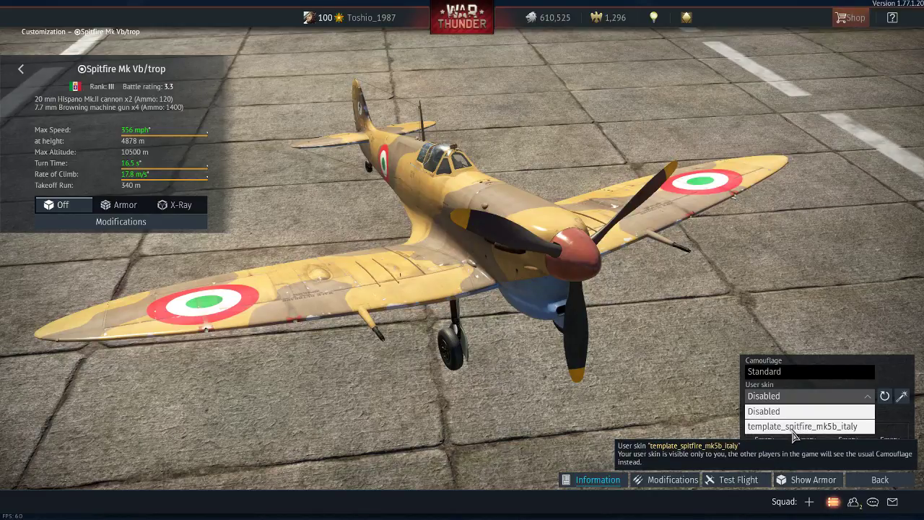
pyautogui.click(858, 397)
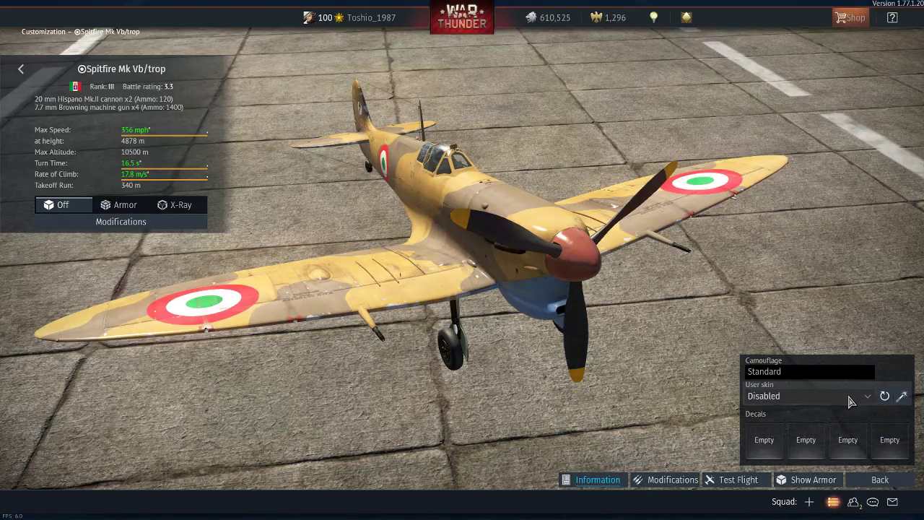
pyautogui.click(903, 398)
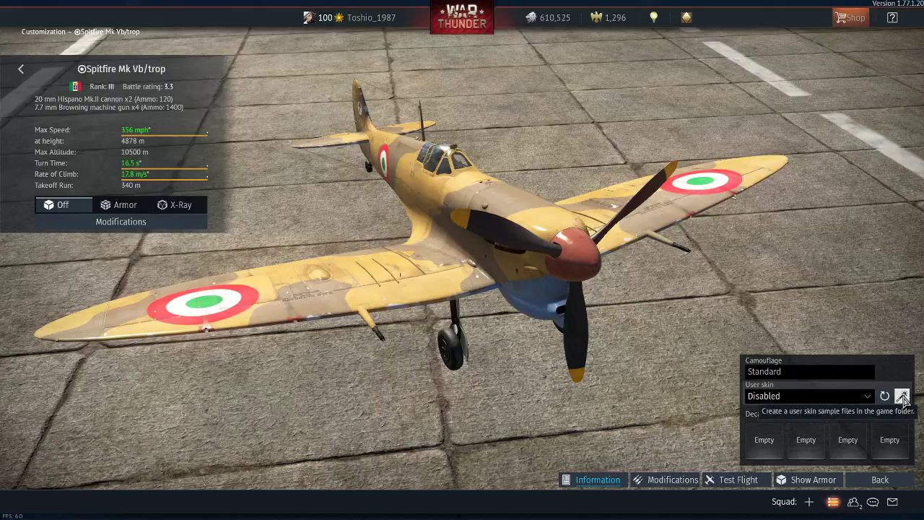
pyautogui.click(863, 396)
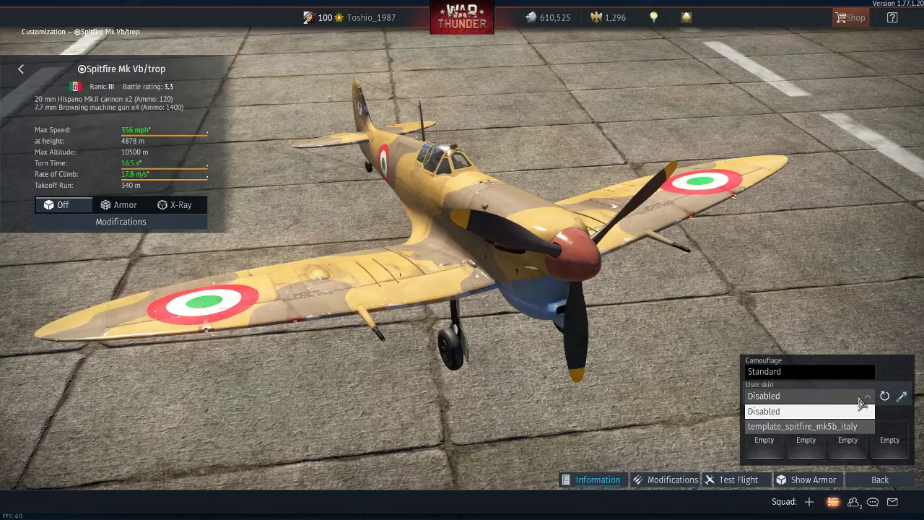
pyautogui.click(789, 427)
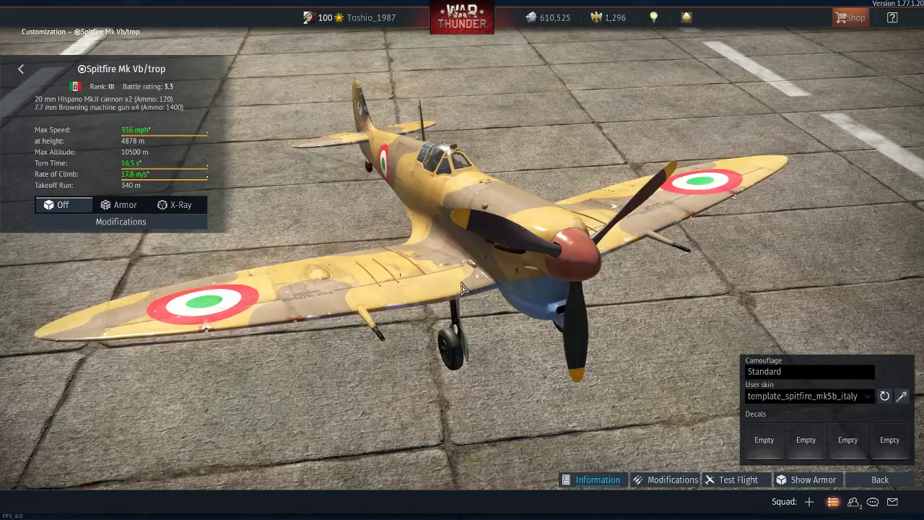
pyautogui.moveTo(451, 288); pyautogui.dragTo(722, 361)
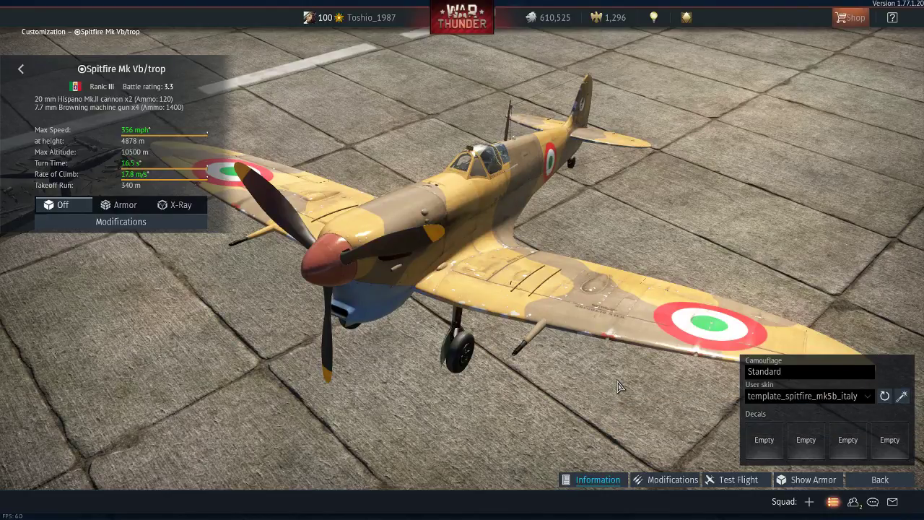
# - Switch to File Explorer and open the Windows (C:) drive from This PC
pyautogui.hotkey('alt', 'Tab')
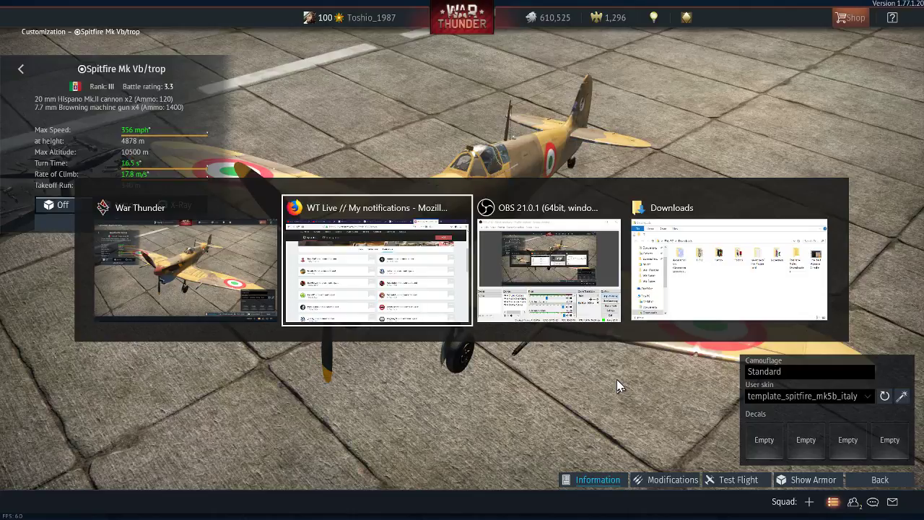
pyautogui.hotkey('alt', 'Tab')
pyautogui.hotkey('alt', 'Tab')
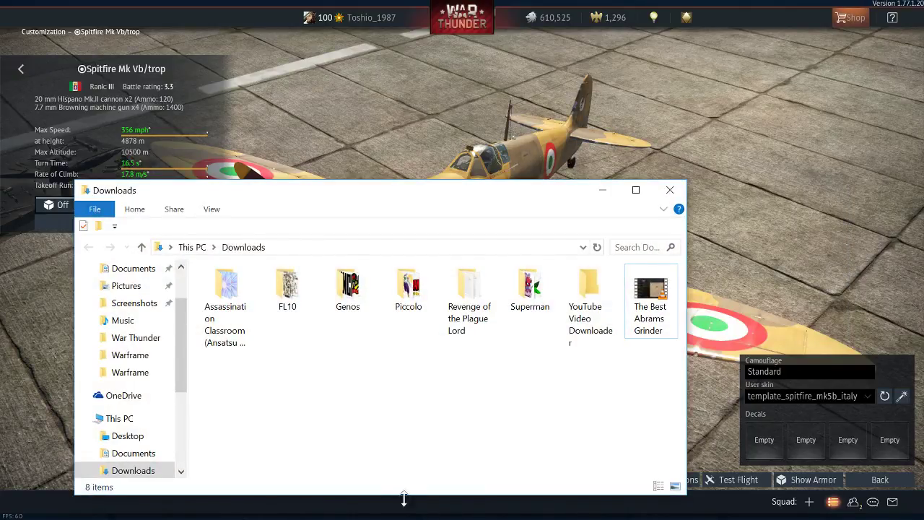
pyautogui.press('super')
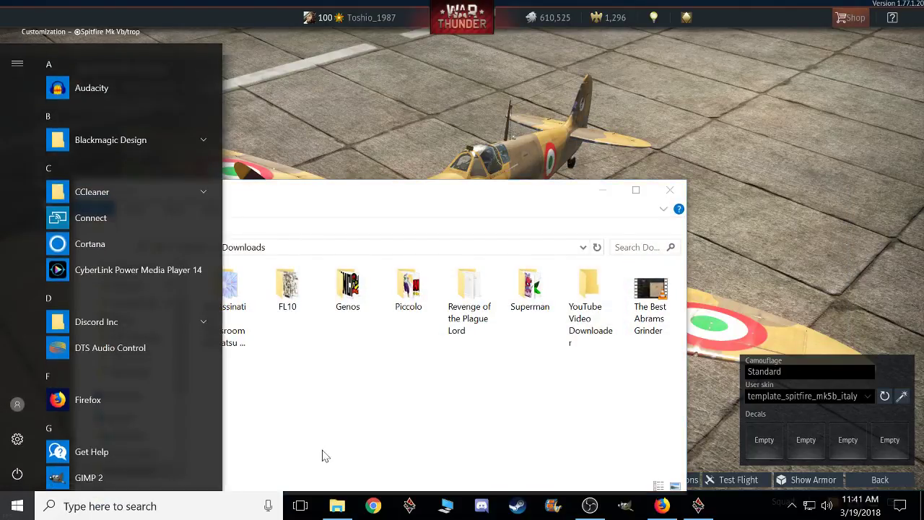
pyautogui.click(445, 507)
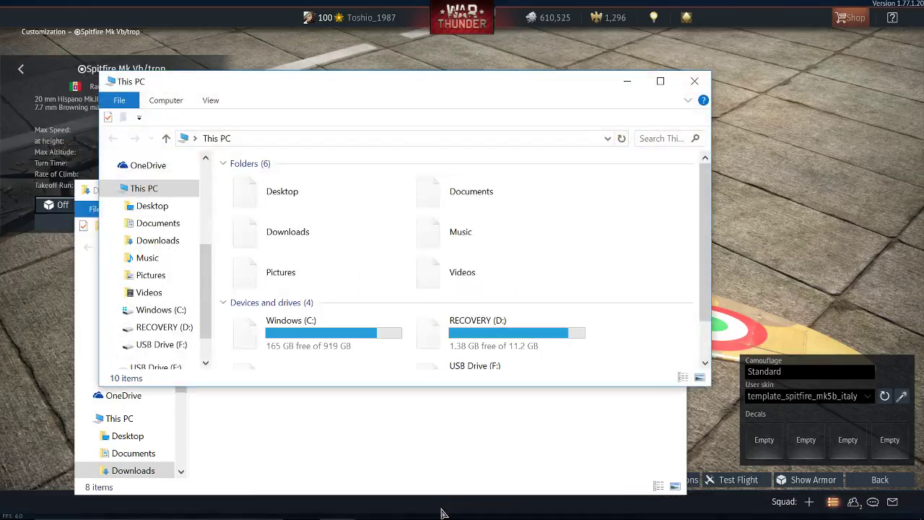
pyautogui.scroll(-1, 538, 246)
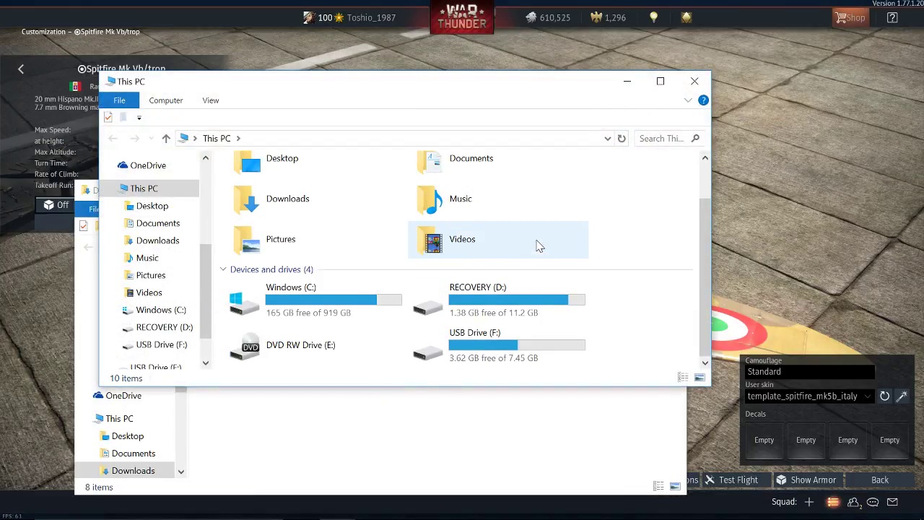
pyautogui.doubleClick(280, 312)
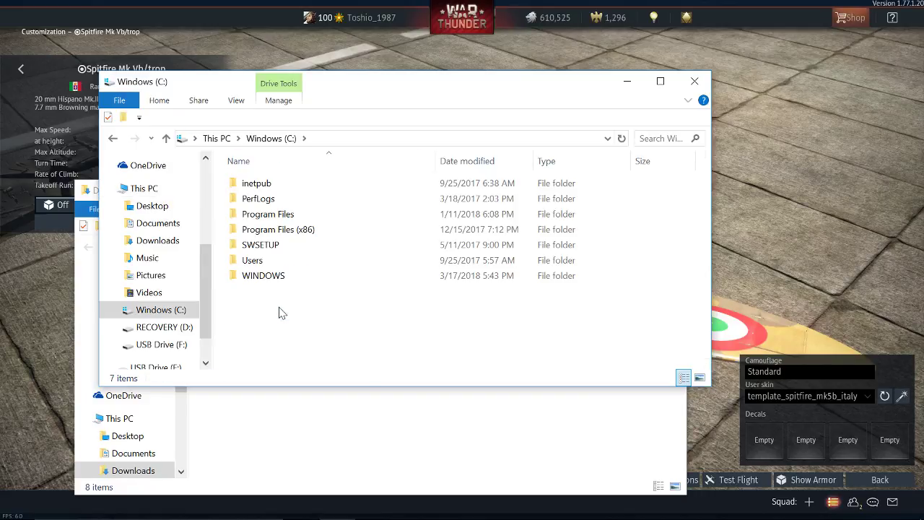
# - Look through the Program Files folder for the War Thunder installation and return to the Windows (C:) drive
pyautogui.doubleClick(258, 215)
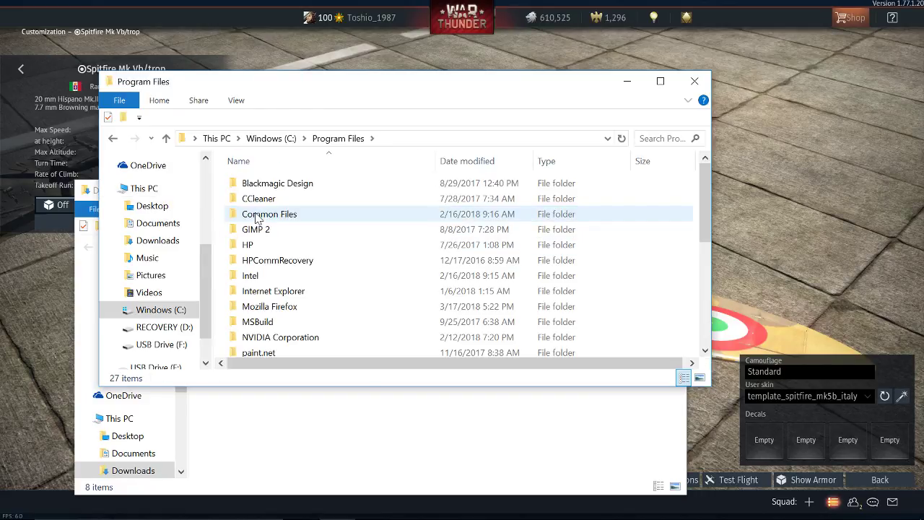
pyautogui.scroll(-2, 309, 279)
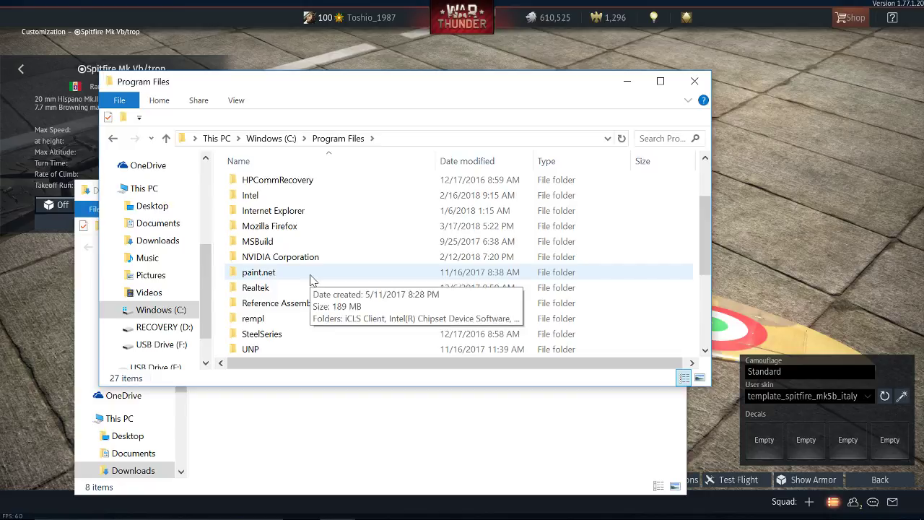
pyautogui.scroll(-3, 310, 279)
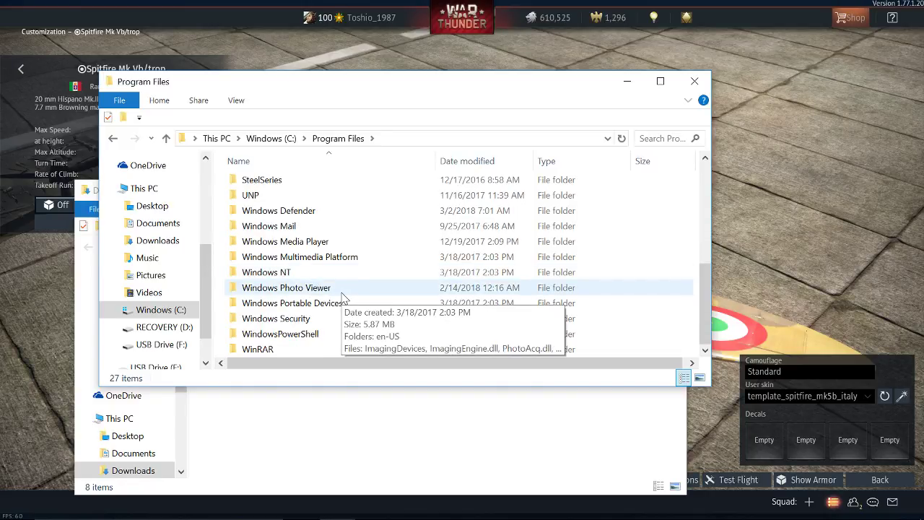
pyautogui.scroll(5, 344, 297)
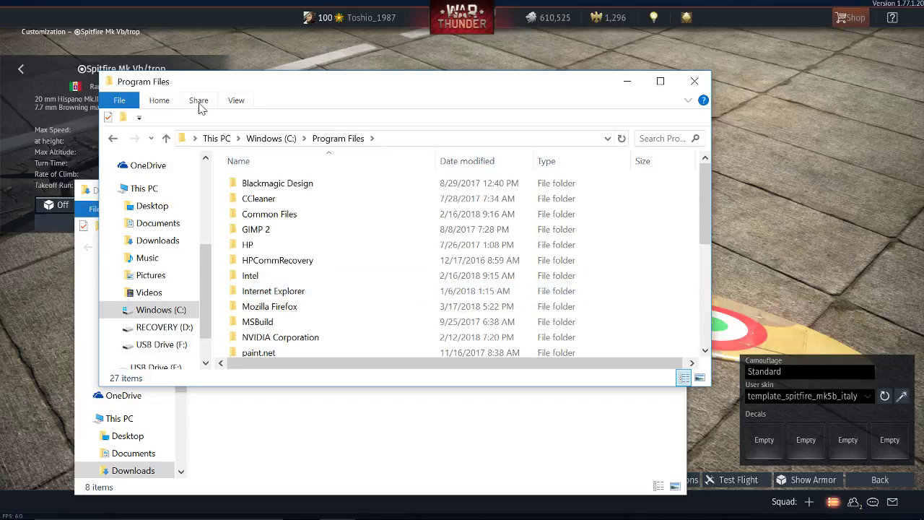
pyautogui.click(166, 138)
# - Check the WTAssetViewer shortcut's location on the desktop and open the user profile folder under C:\Users in File Explorer
pyautogui.moveTo(433, 514)
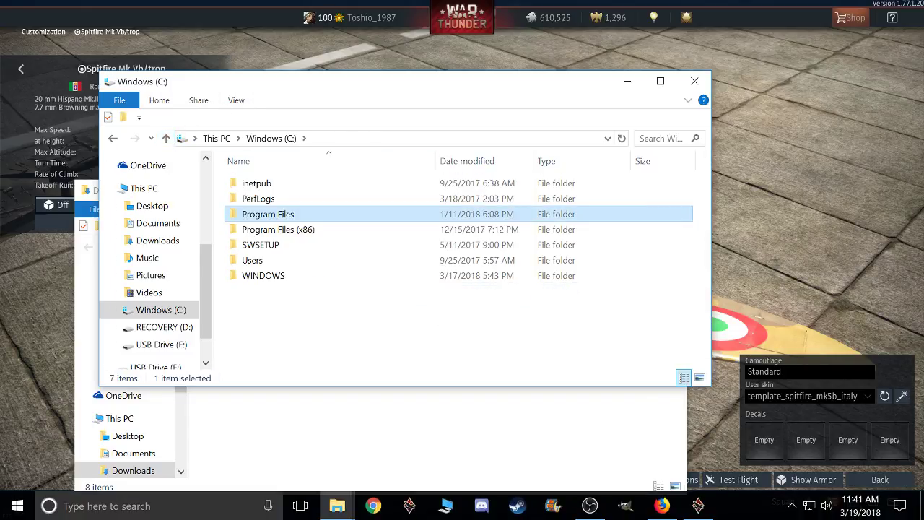
pyautogui.click(920, 508)
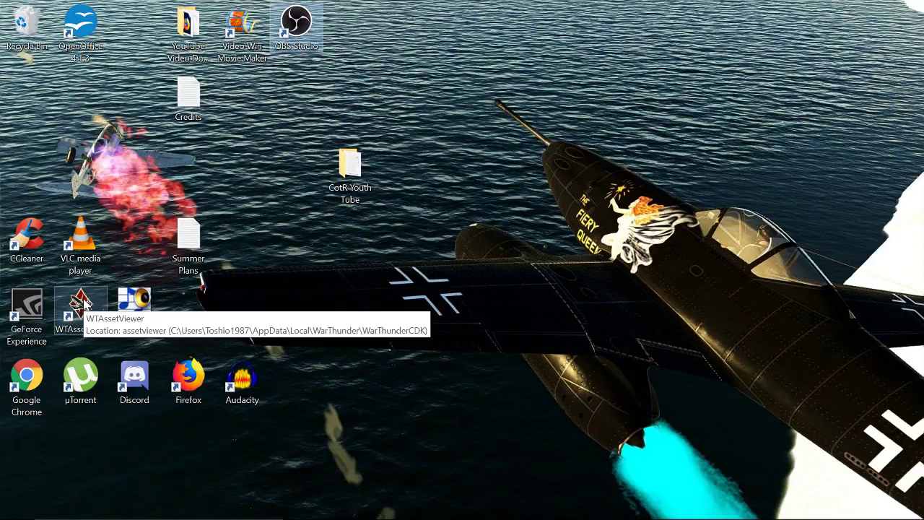
pyautogui.moveTo(407, 516)
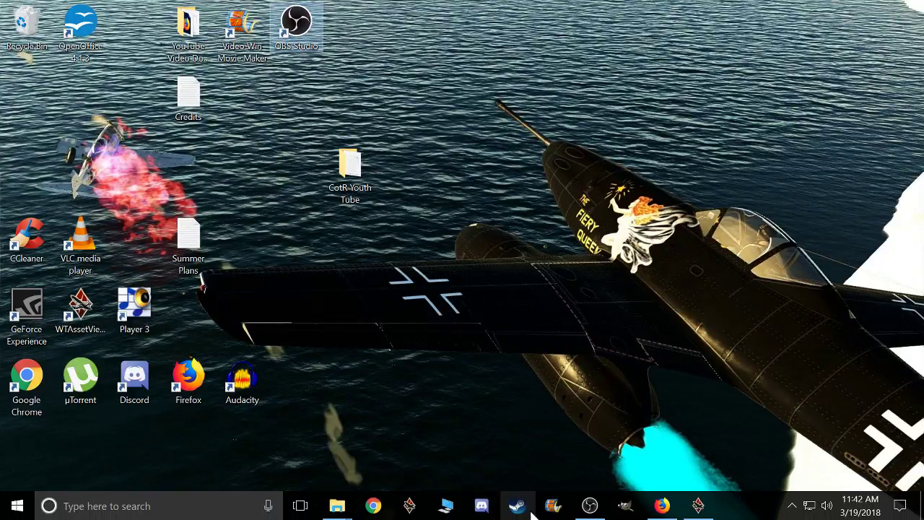
pyautogui.click(444, 509)
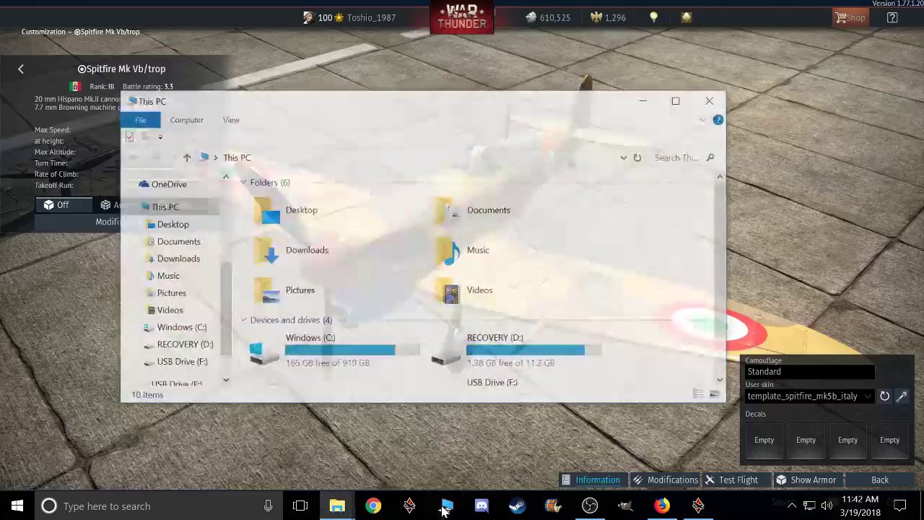
pyautogui.doubleClick(264, 353)
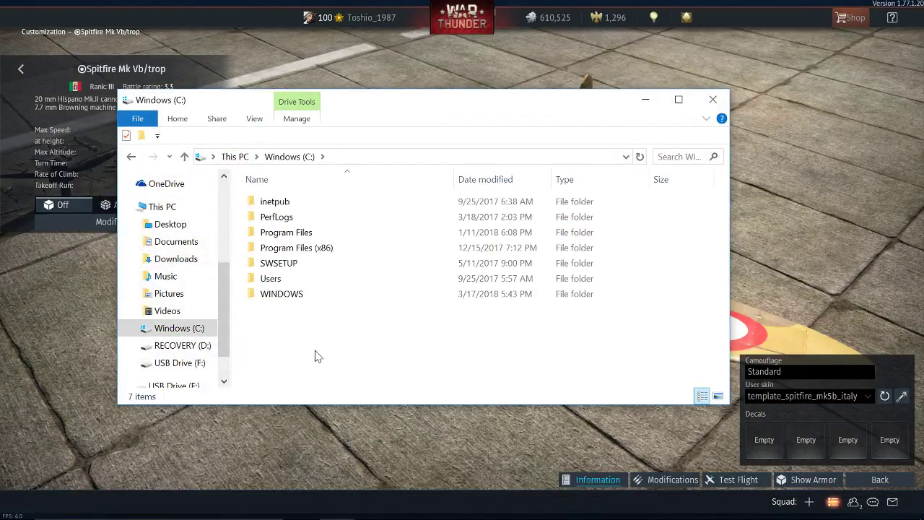
pyautogui.doubleClick(275, 280)
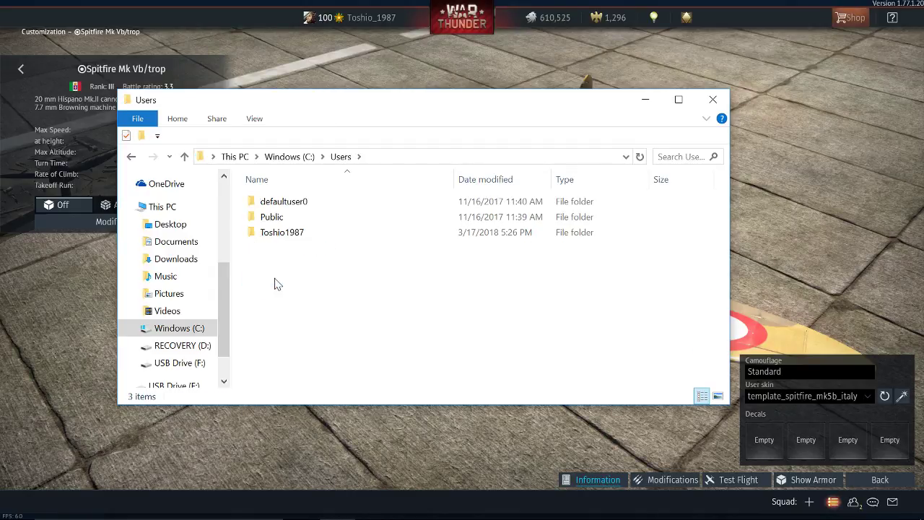
pyautogui.doubleClick(283, 233)
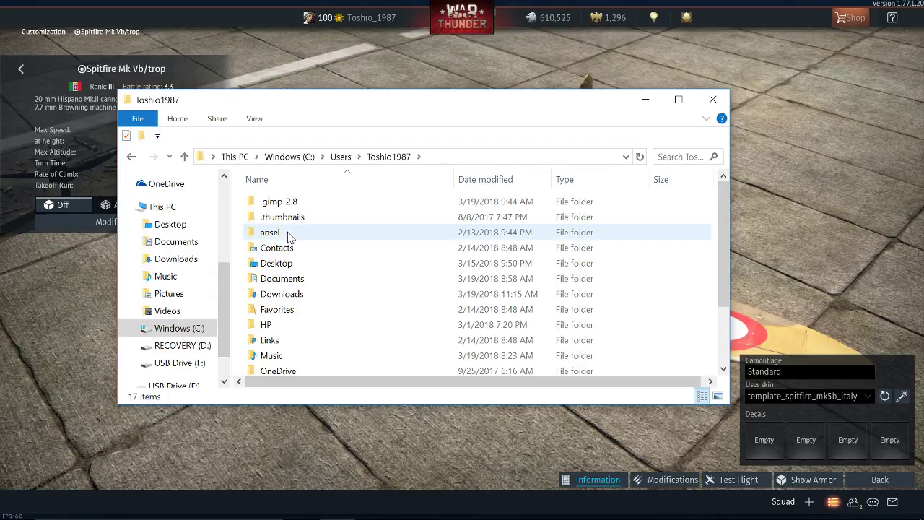
# - Look through the user profile's subfolders for the folder containing the War Thunder files
pyautogui.click(296, 219)
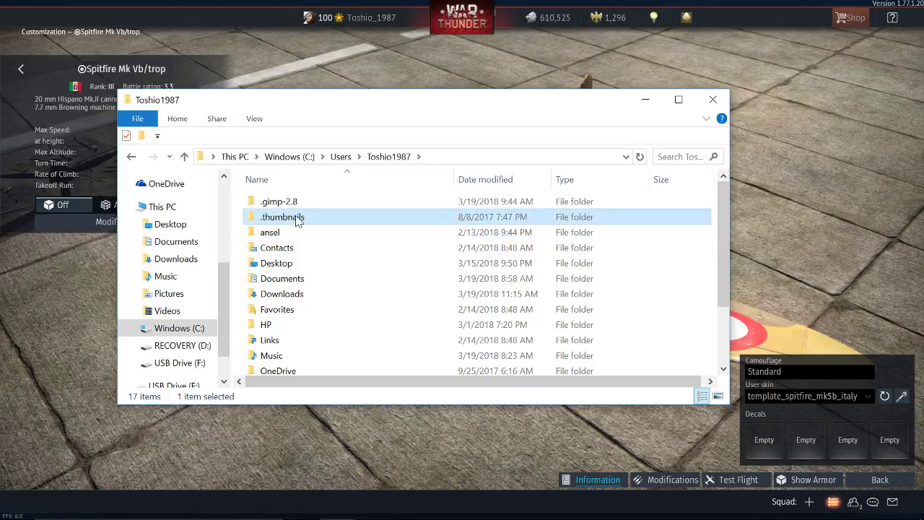
pyautogui.scroll(-2, 354, 276)
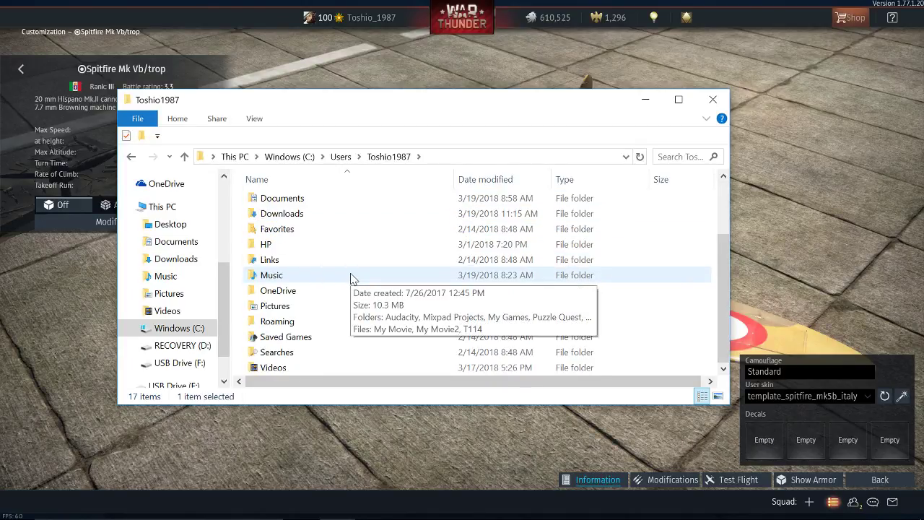
pyautogui.scroll(1, 354, 278)
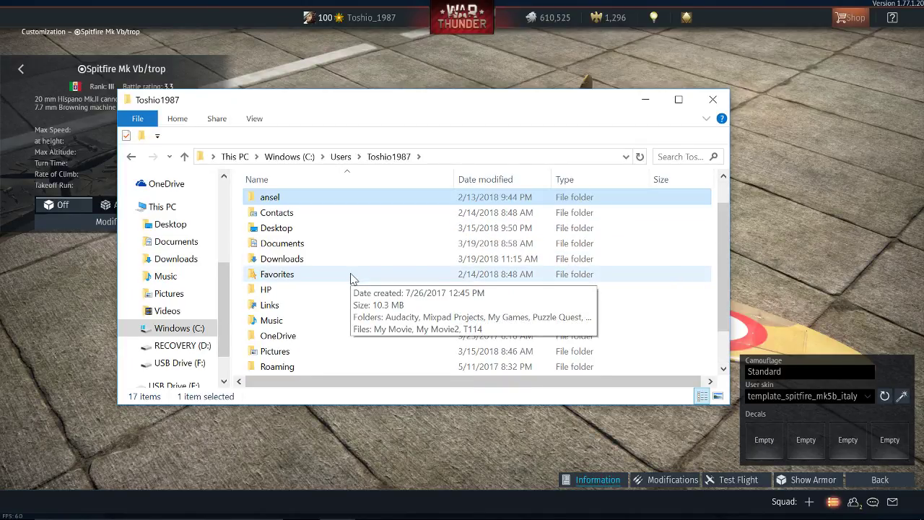
pyautogui.scroll(1, 352, 278)
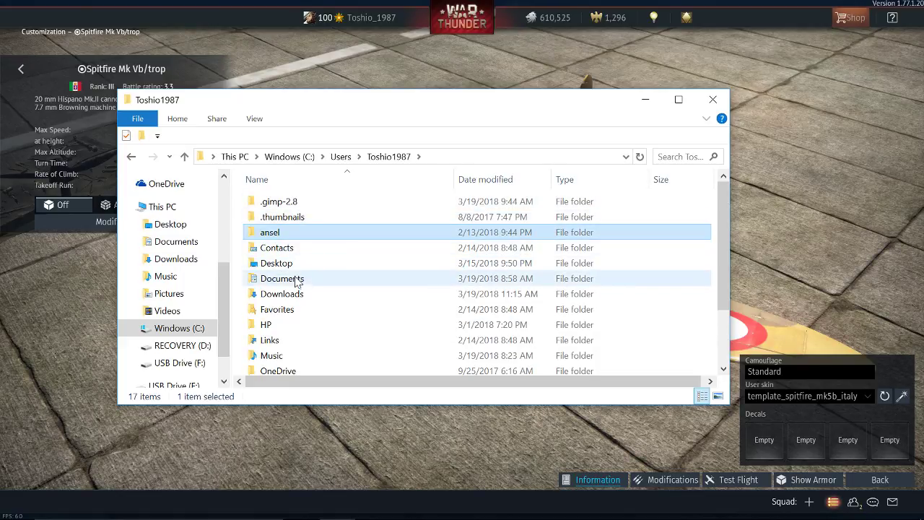
pyautogui.scroll(-1, 293, 303)
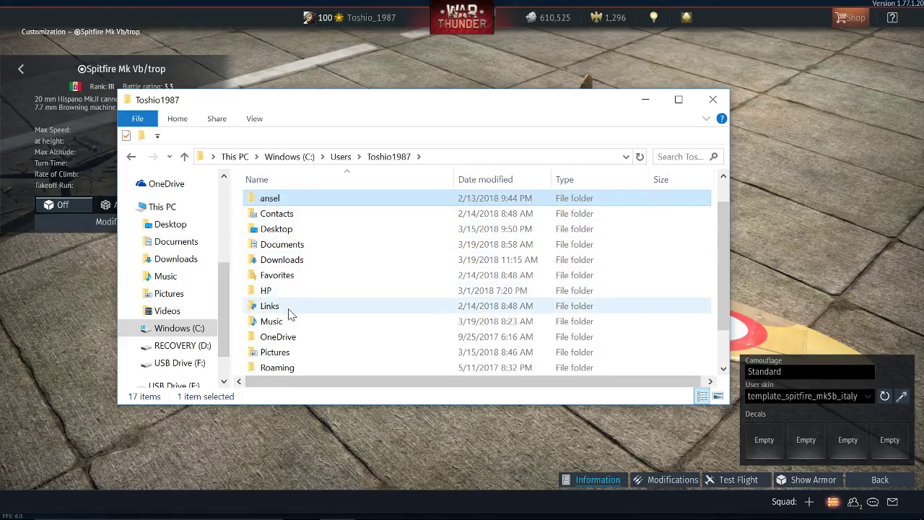
pyautogui.scroll(-1, 293, 318)
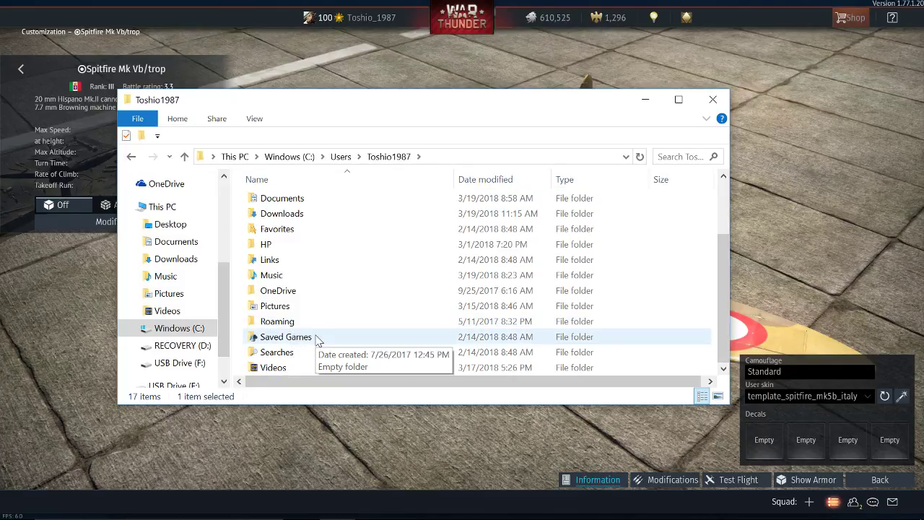
# - Check the defaultuser0 and Public folders under Users and return to the Windows (C:) drive
pyautogui.click(185, 157)
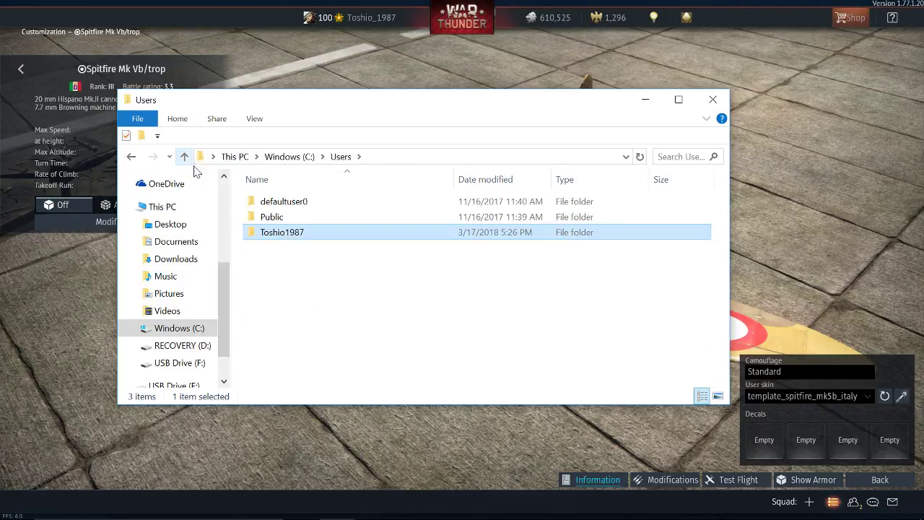
pyautogui.doubleClick(263, 203)
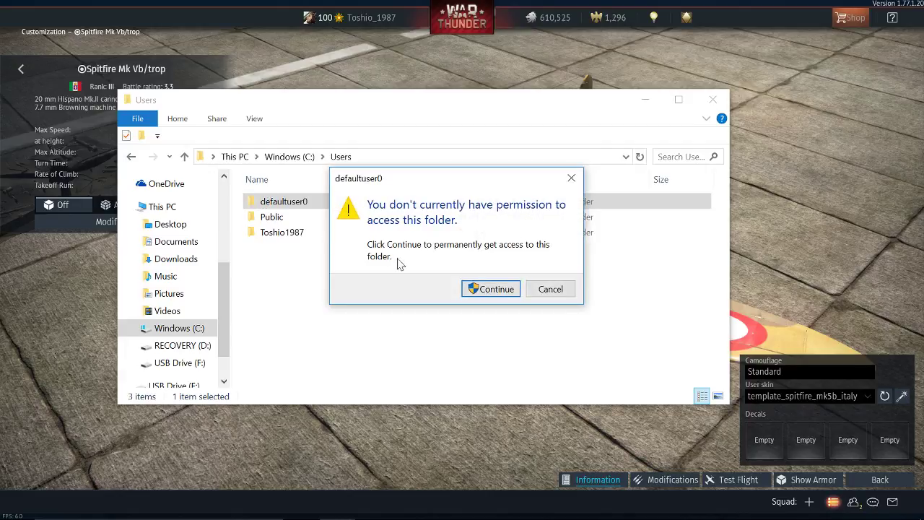
pyautogui.click(551, 290)
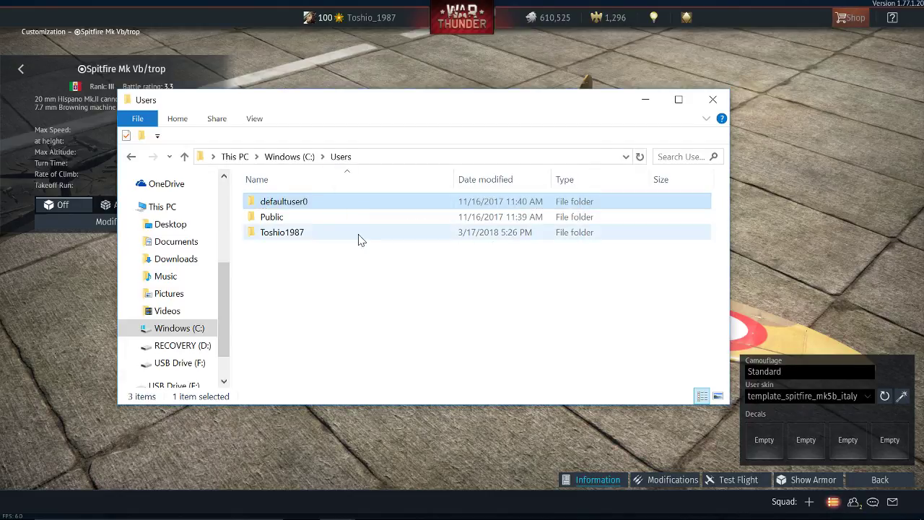
pyautogui.doubleClick(270, 217)
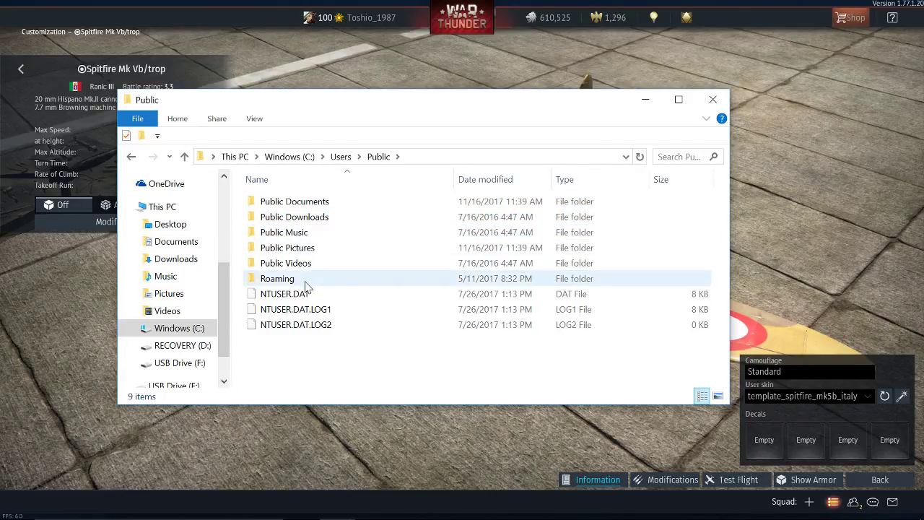
pyautogui.click(185, 158)
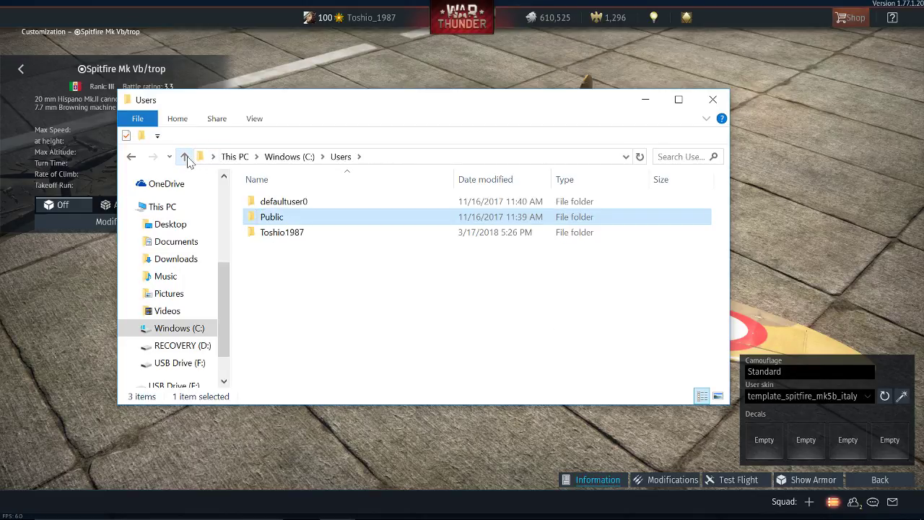
pyautogui.click(185, 157)
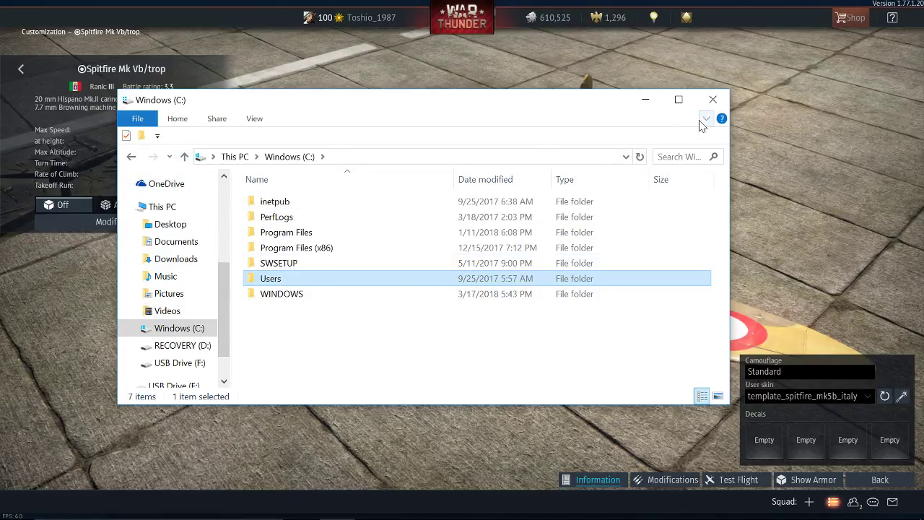
# - Look through the Program Files (x86) folder for the War Thunder installation and close the File Explorer window
pyautogui.doubleClick(290, 248)
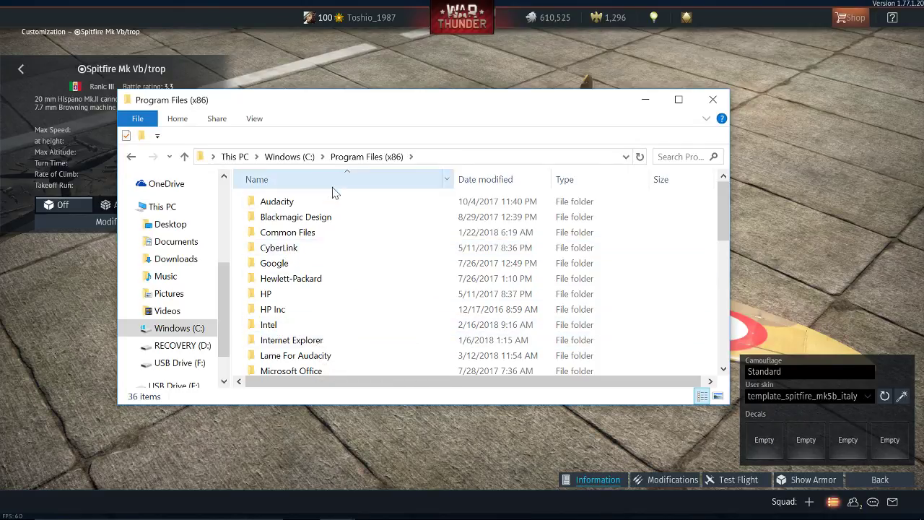
pyautogui.scroll(-4, 344, 263)
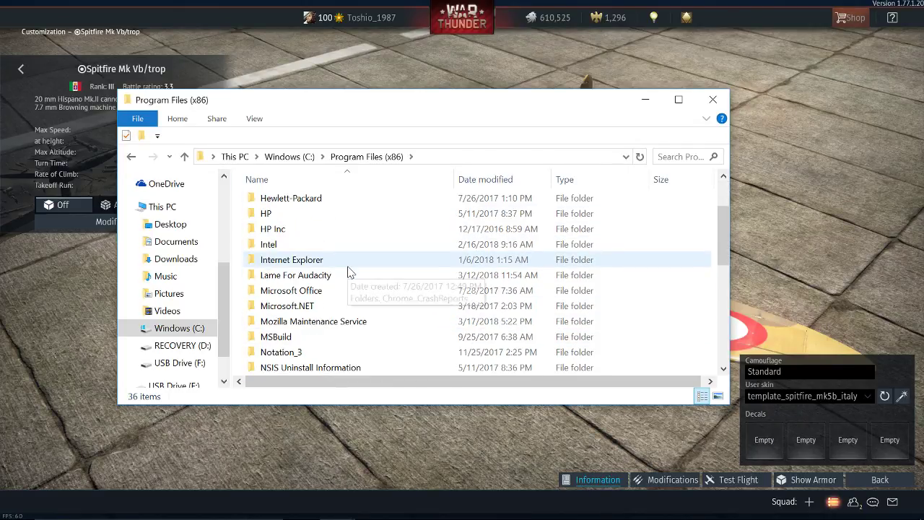
pyautogui.scroll(-2, 347, 271)
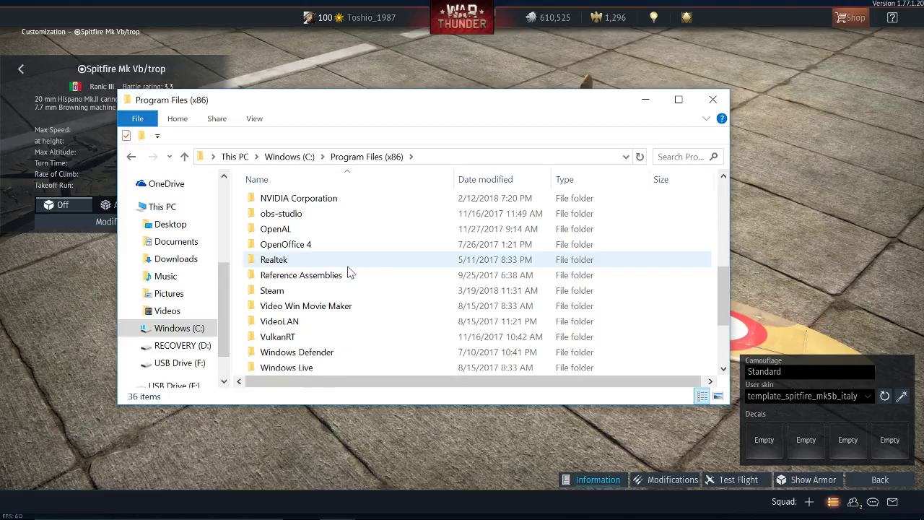
pyautogui.scroll(-3, 347, 271)
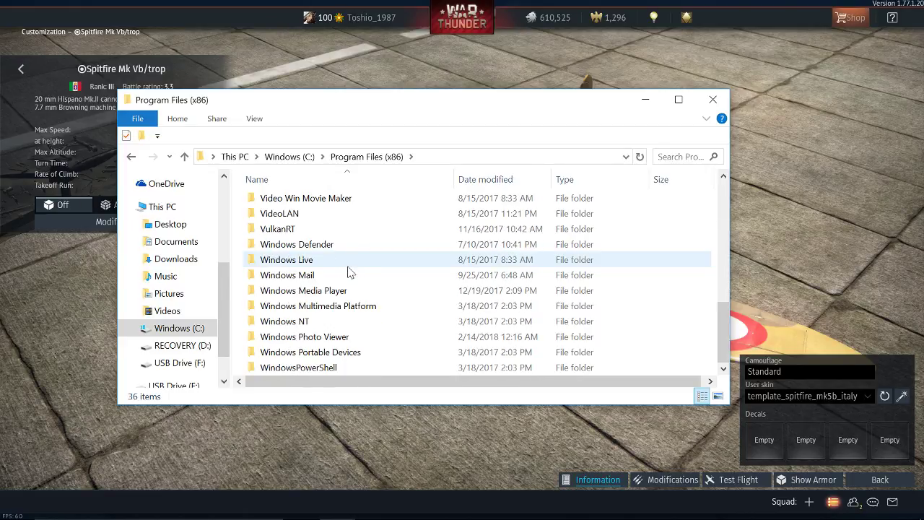
pyautogui.click(712, 99)
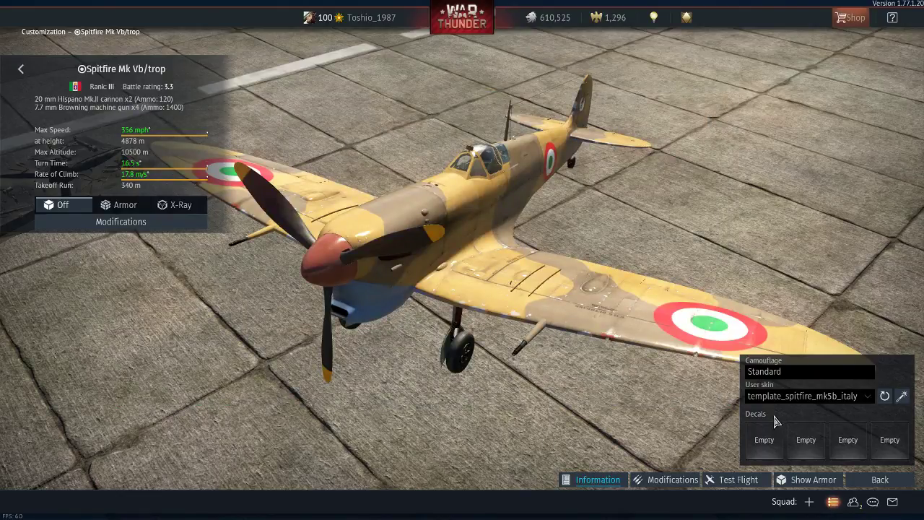
# - Open the file location of the WTAssetViewer desktop shortcut and go up to its parent WarThunder folder
pyautogui.press('super')
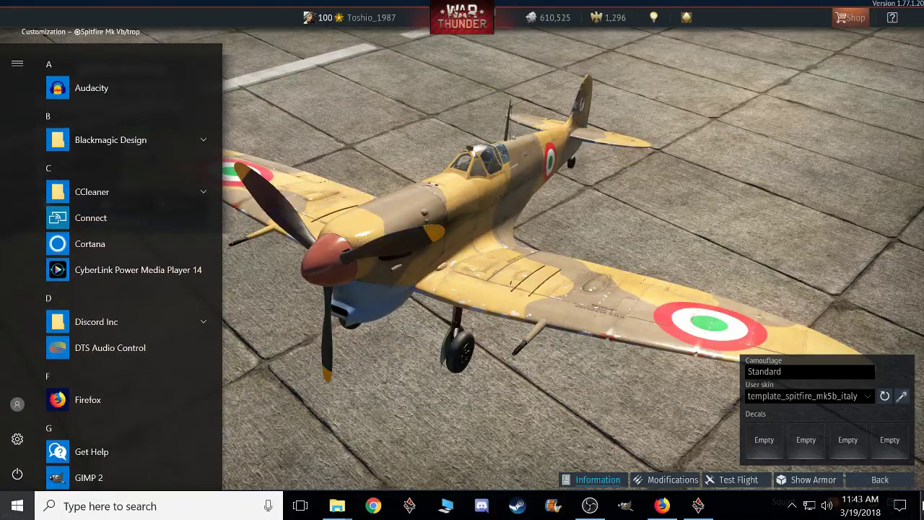
pyautogui.press('super')
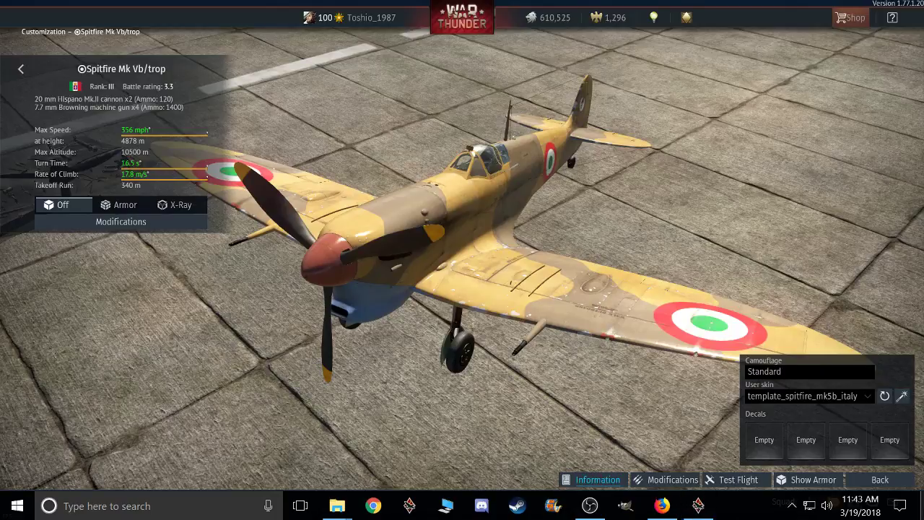
pyautogui.click(698, 505)
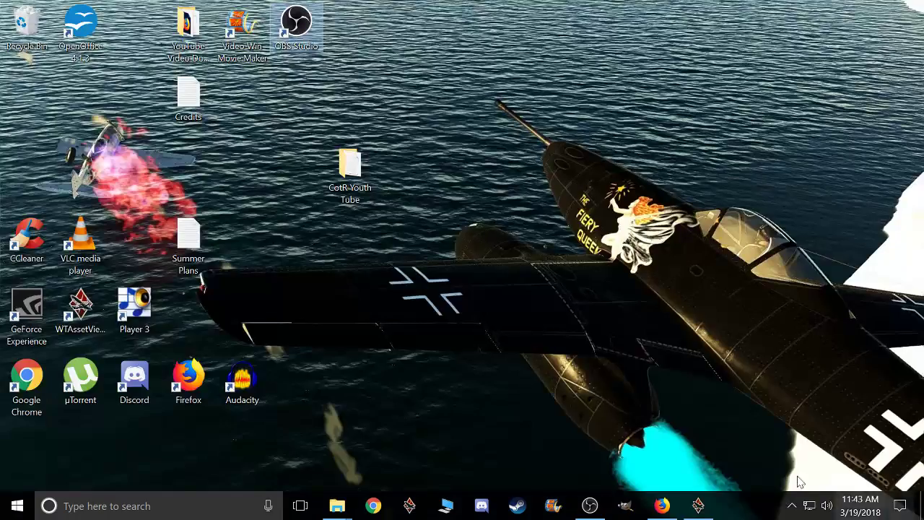
pyautogui.click(89, 308)
pyautogui.rightClick(90, 308)
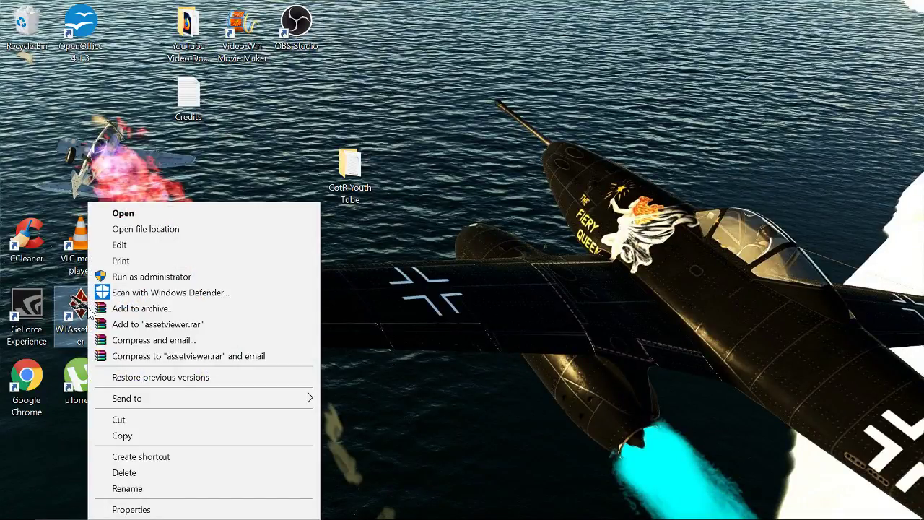
pyautogui.click(143, 229)
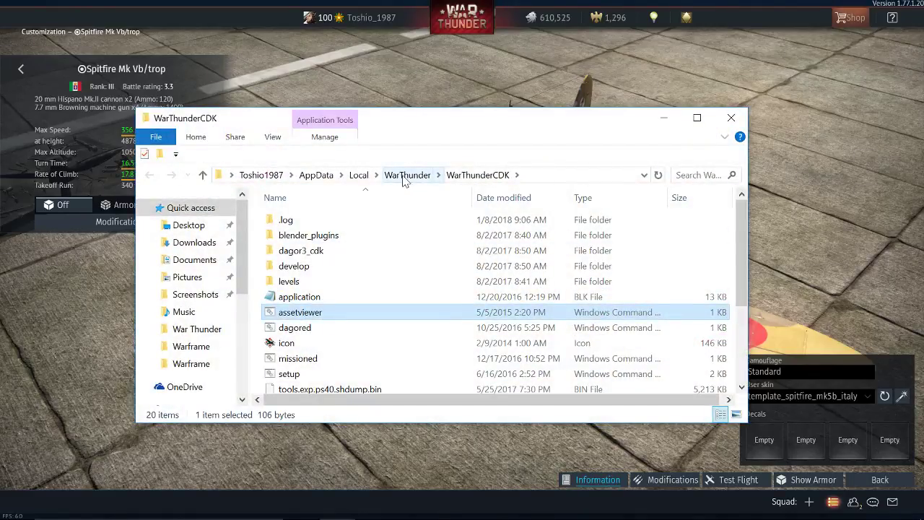
pyautogui.click(407, 176)
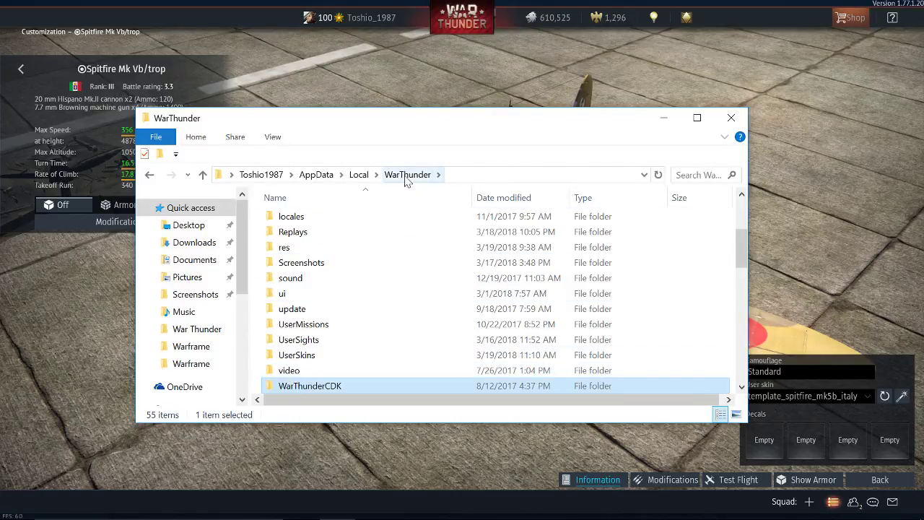
# - Find the UserSkins folder inside the WarThunder folder and open its template_spitfire_mk5b_italy subfolder
pyautogui.scroll(-2, 325, 311)
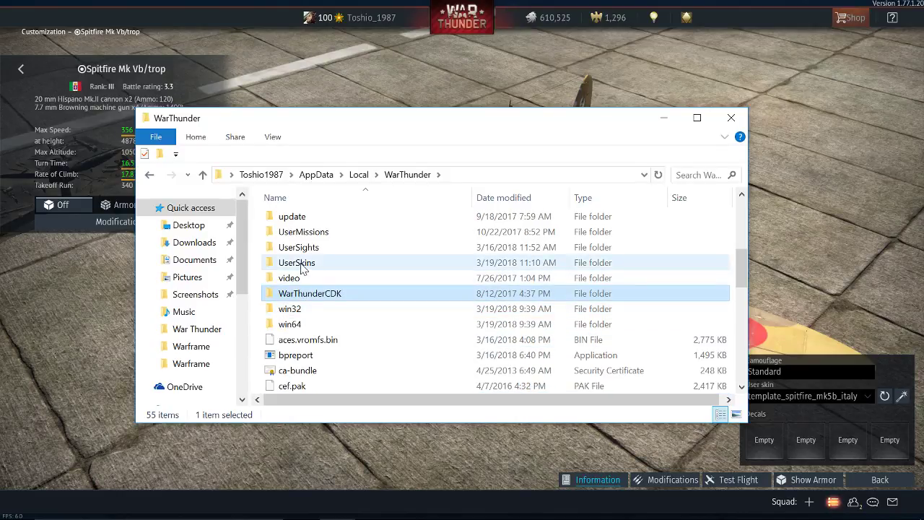
pyautogui.moveTo(303, 269)
pyautogui.scroll(5, 305, 273)
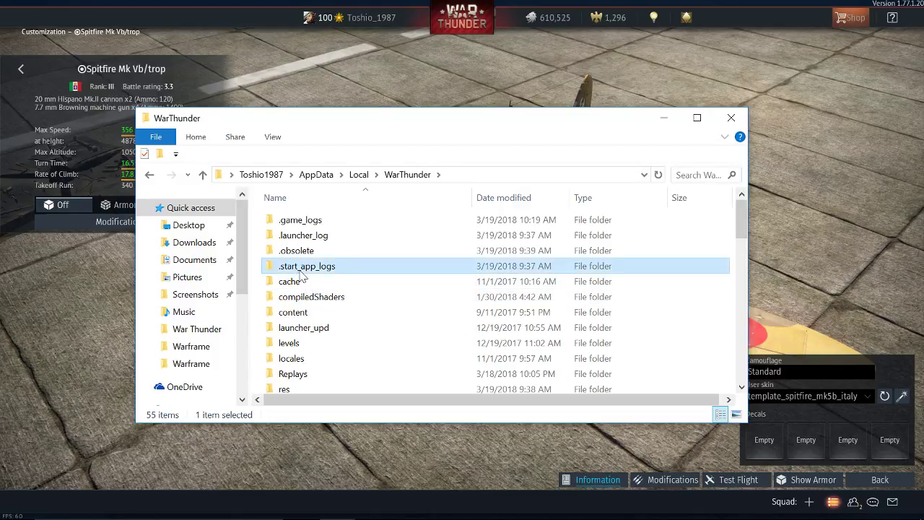
pyautogui.scroll(-5, 339, 285)
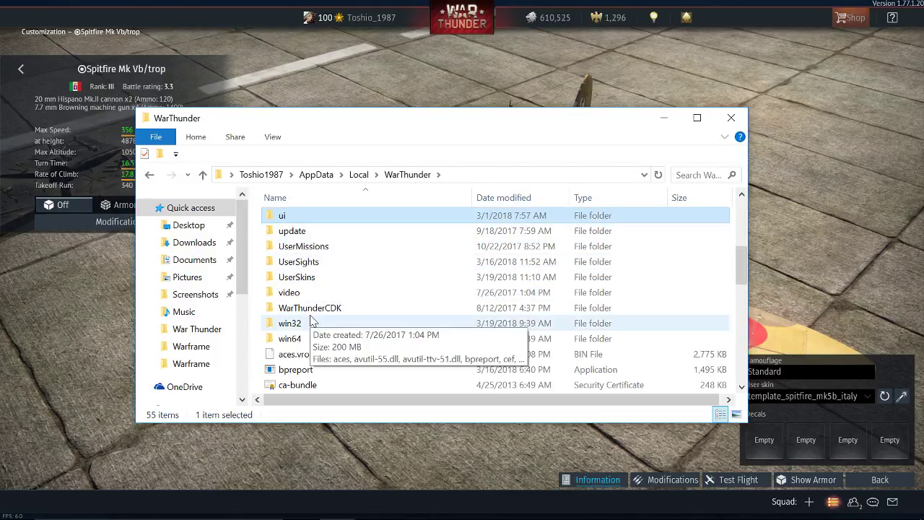
pyautogui.doubleClick(296, 278)
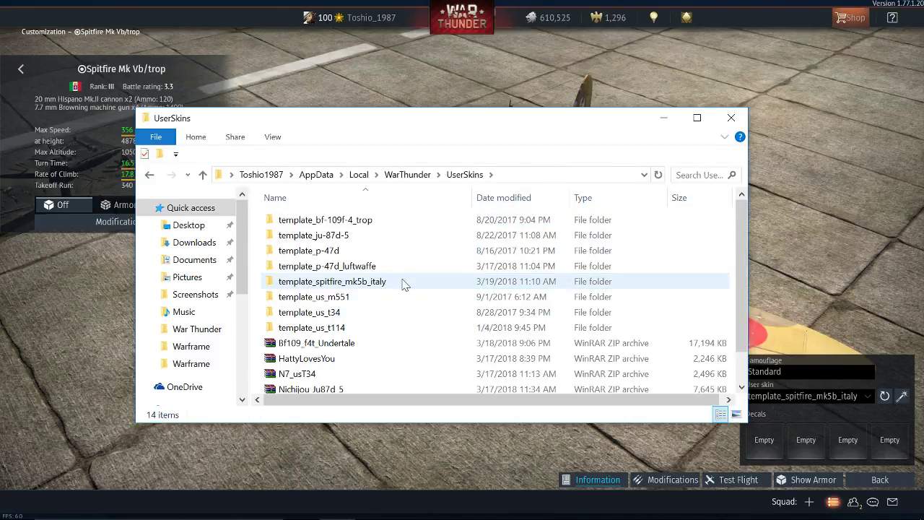
pyautogui.scroll(-1, 402, 284)
pyautogui.scroll(1, 374, 336)
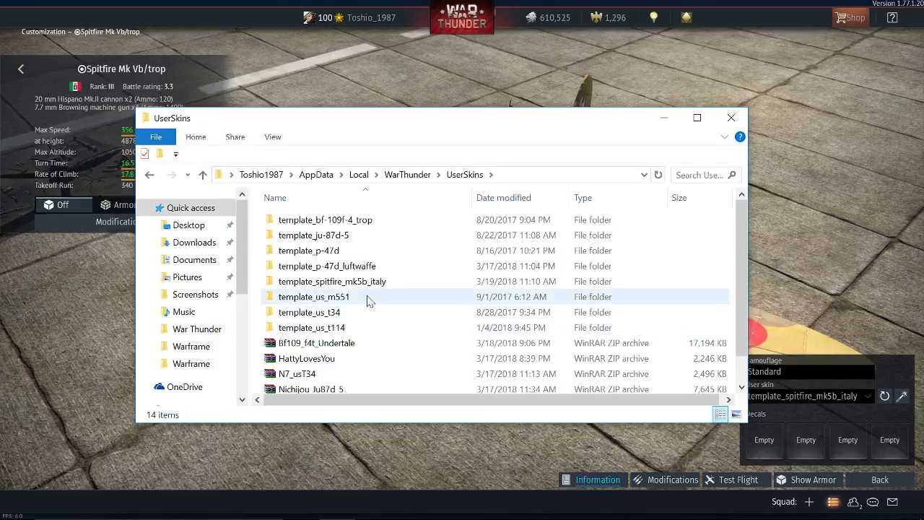
pyautogui.doubleClick(295, 287)
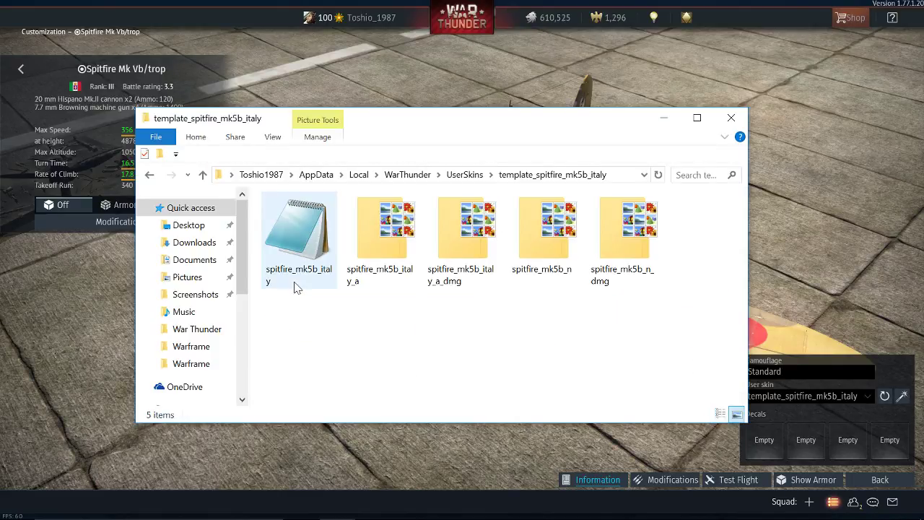
# - Open the spitfire_mk5b_italy_a texture in GIMP and maximize its image window
pyautogui.click(388, 246)
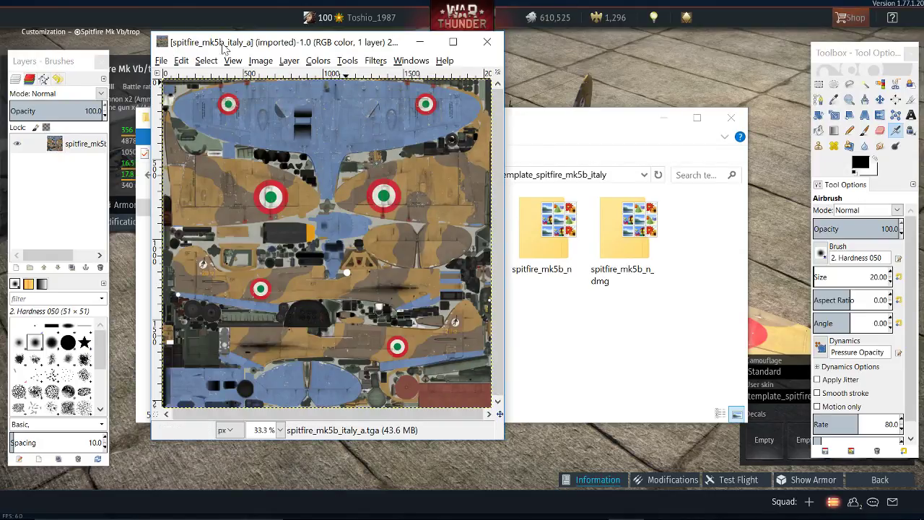
pyautogui.moveTo(207, 47); pyautogui.dragTo(353, 75)
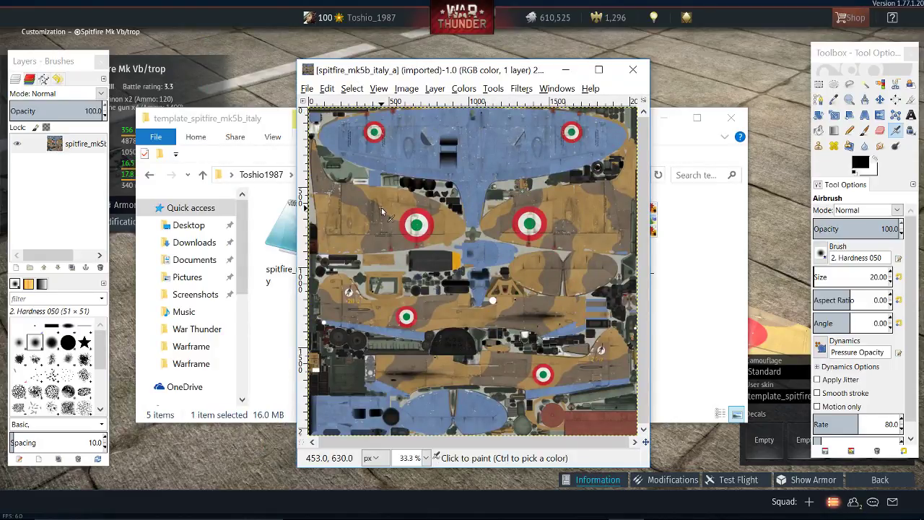
pyautogui.click(599, 71)
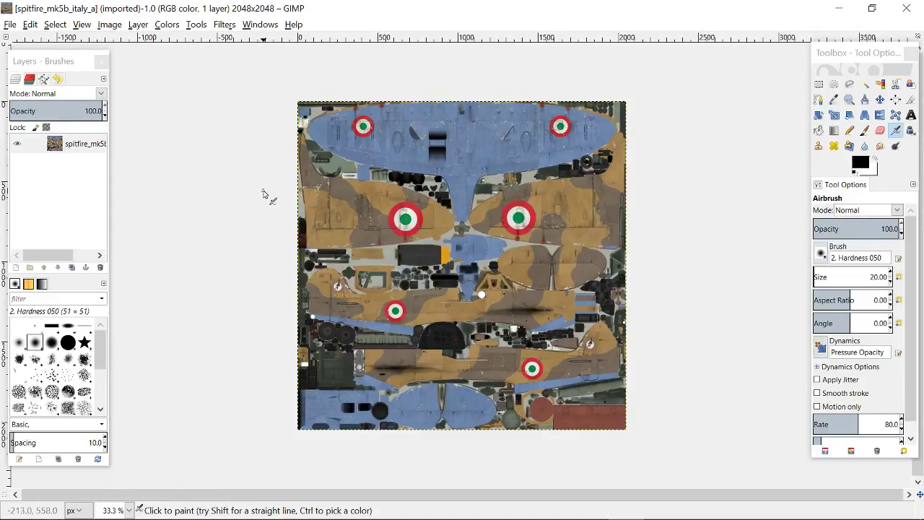
# - Examine the layout of the wings, fuselage sides and tail parts on the Spitfire texture at 50% zoom
pyautogui.press('+')
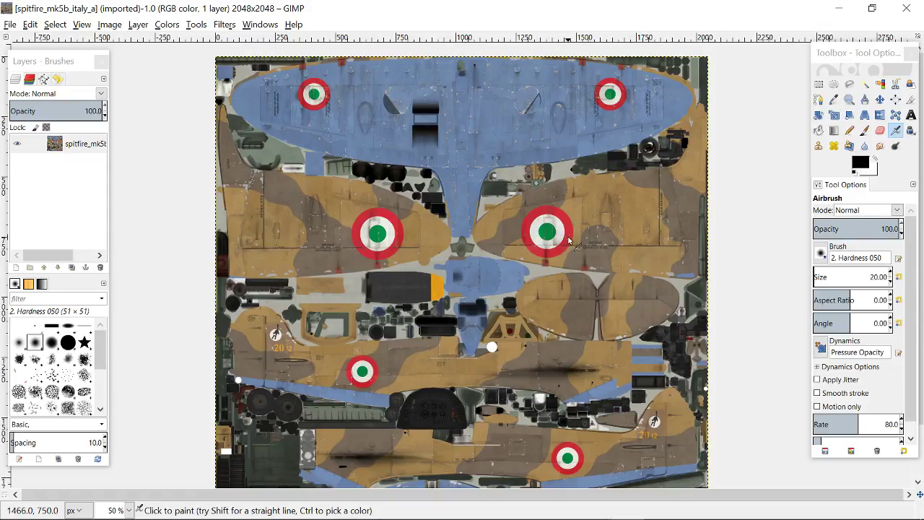
pyautogui.scroll(-2, 569, 240)
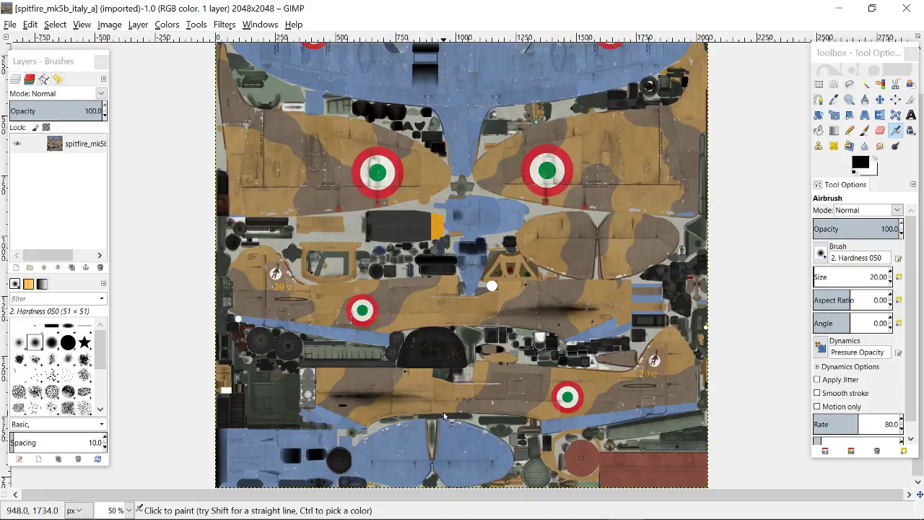
pyautogui.scroll(1, 450, 419)
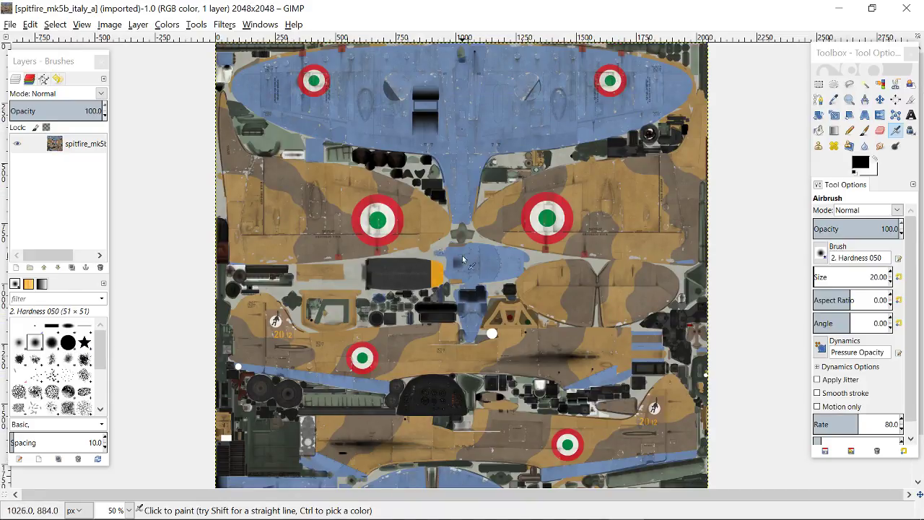
pyautogui.scroll(-1, 575, 292)
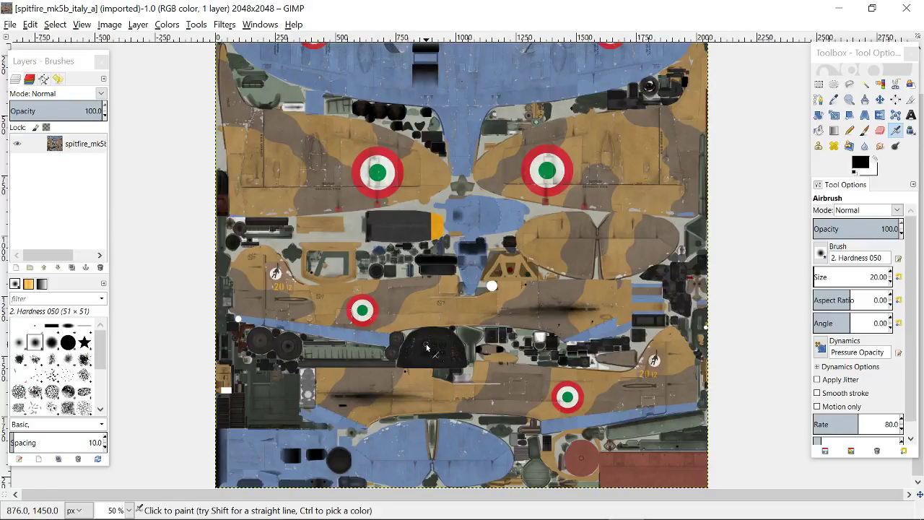
pyautogui.scroll(1, 361, 217)
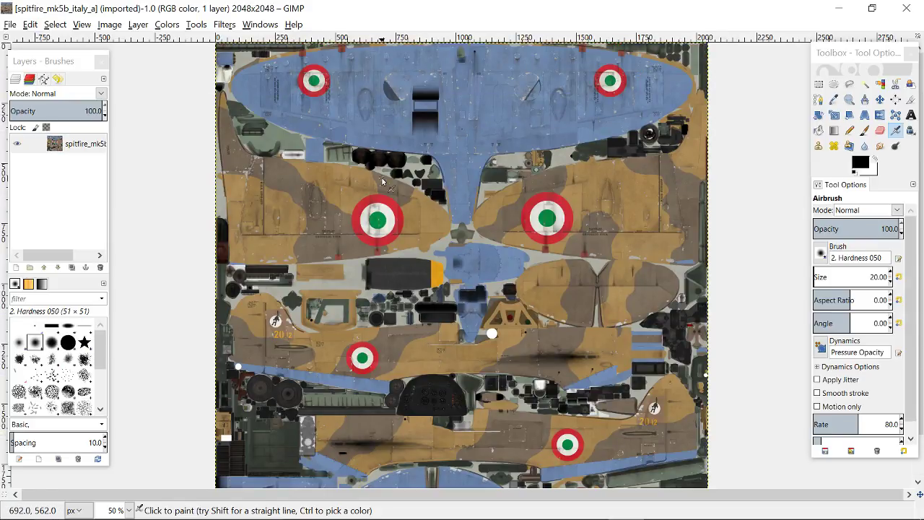
pyautogui.scroll(-1, 383, 181)
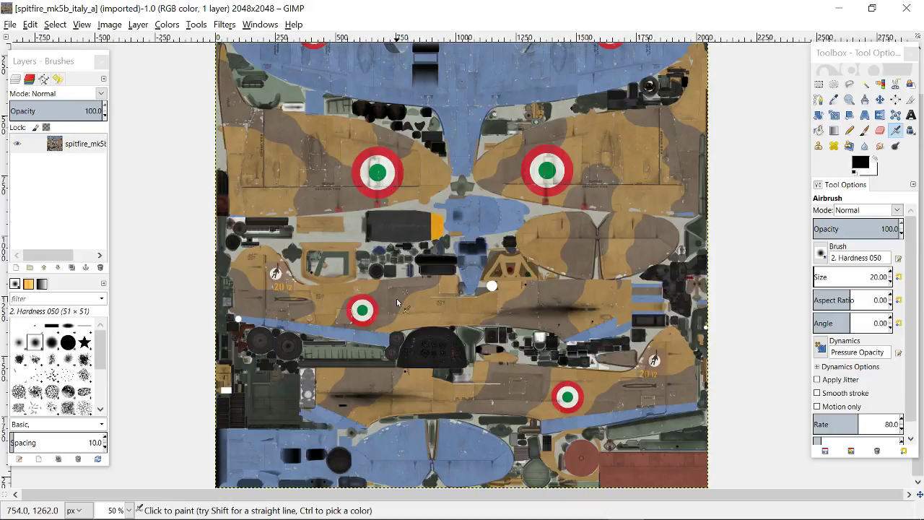
# - Add two new transparent layers above the Spitfire texture and make the original texture layer active
pyautogui.click(15, 267)
pyautogui.click(88, 374)
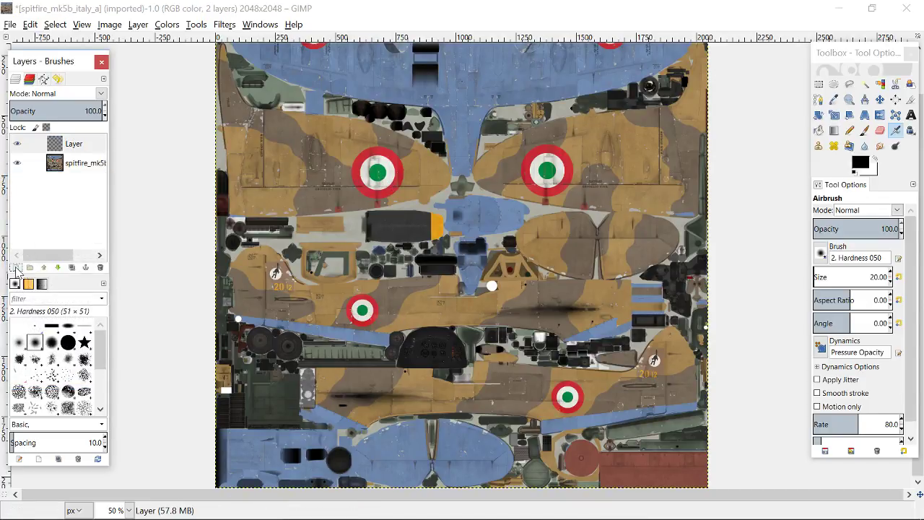
pyautogui.click(15, 268)
pyautogui.click(89, 373)
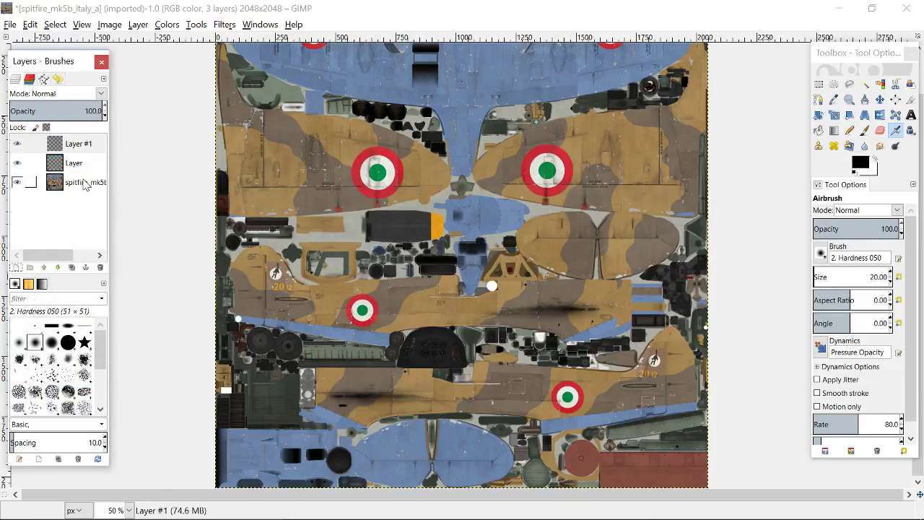
pyautogui.click(81, 188)
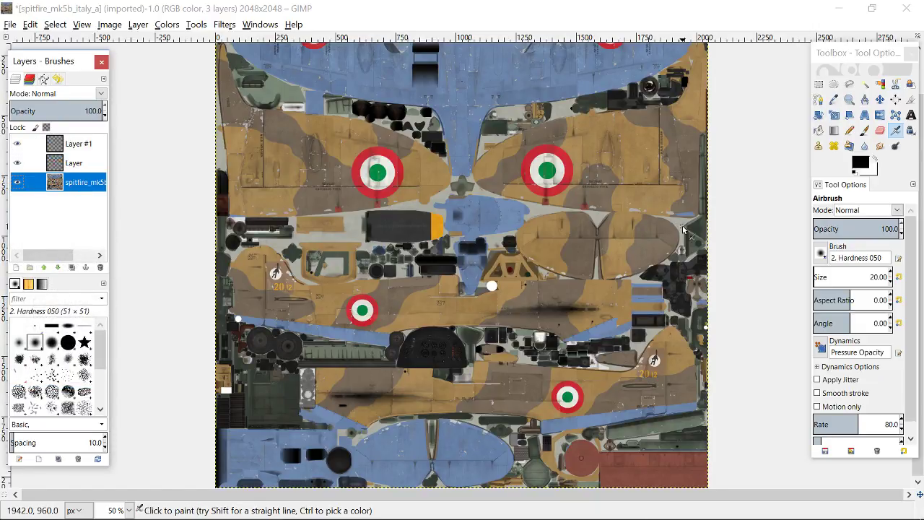
# - Switch to Firefox and check the running stream and its chat on the YouTube Live Dashboard
pyautogui.hotkey('alt', 'Tab')
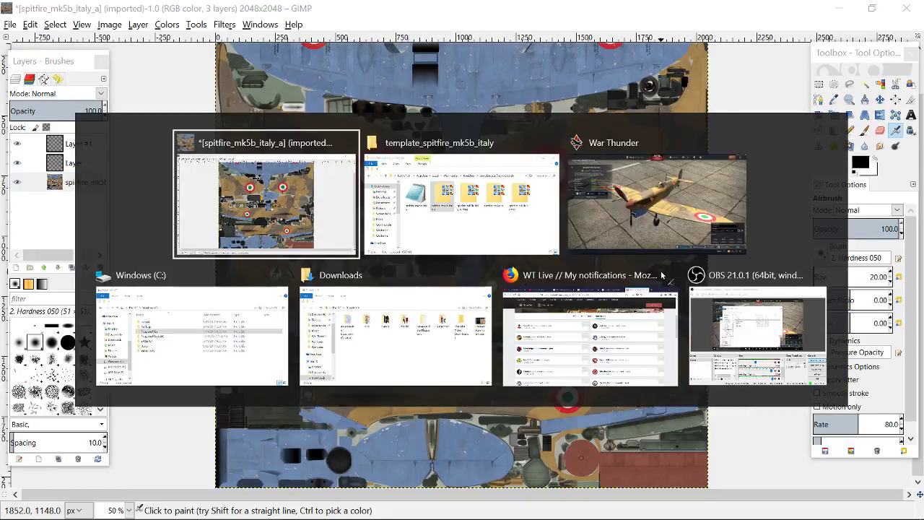
pyautogui.hotkey('alt', 'Tab')
pyautogui.hotkey('alt', 'Tab')
pyautogui.hotkey('alt', 'Tab')
pyautogui.hotkey('alt', 'Tab')
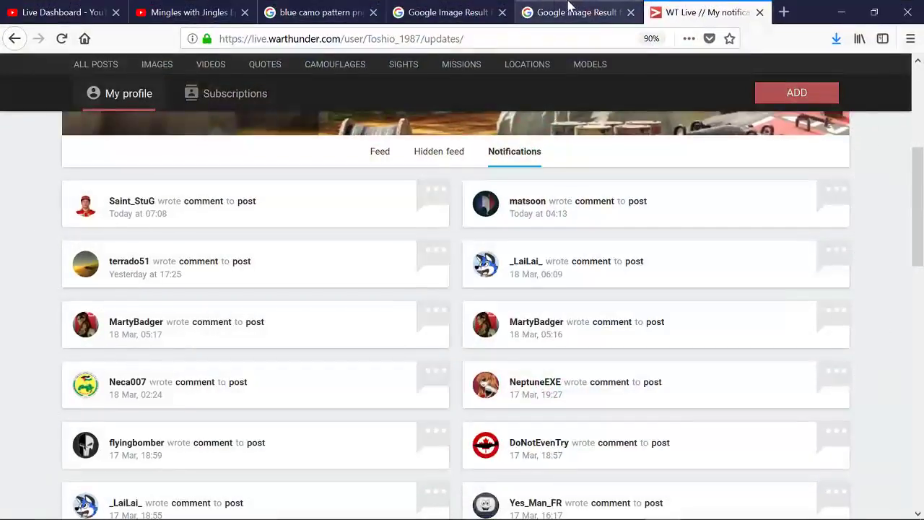
pyautogui.click(165, 13)
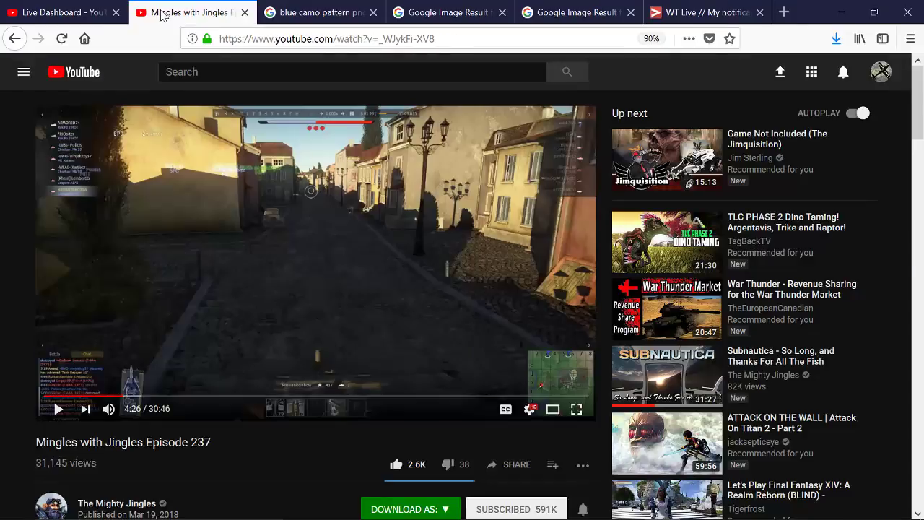
pyautogui.click(782, 13)
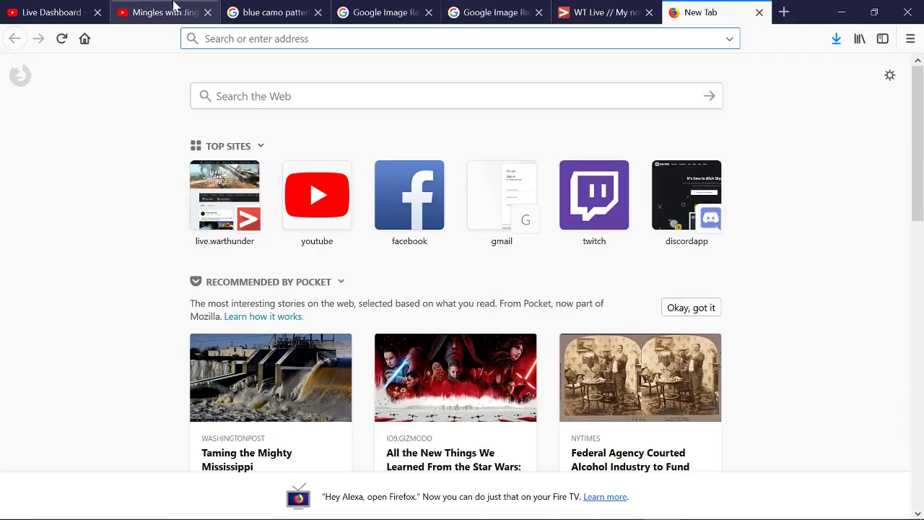
pyautogui.click(37, 13)
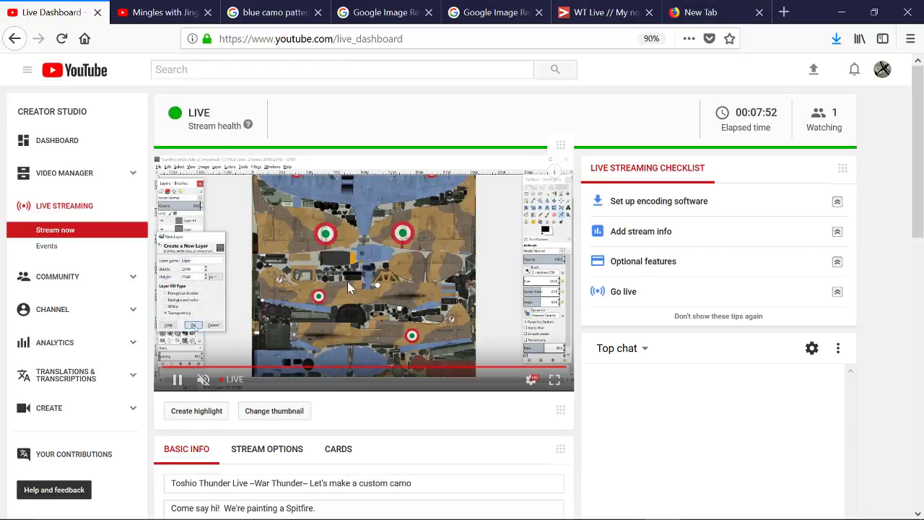
pyautogui.click(760, 12)
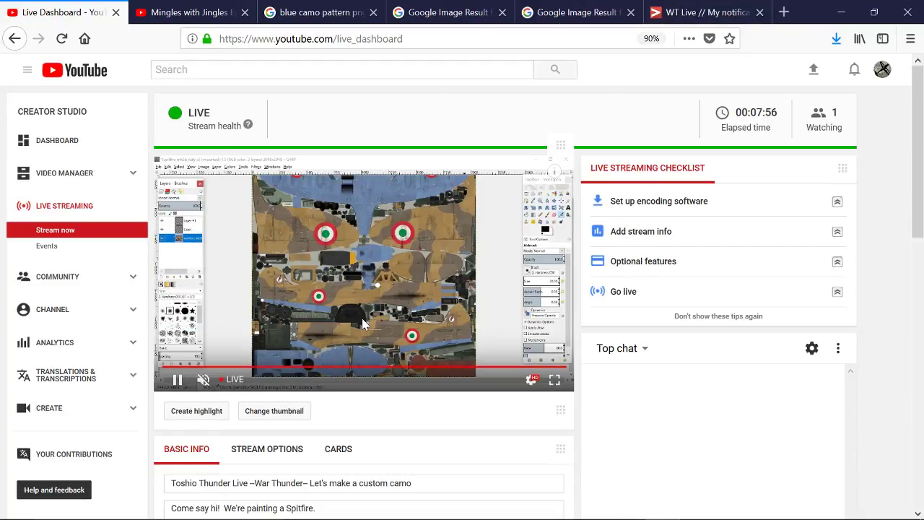
# - Save the blue camo pattern image from its Google result as PNG weave-pattern-camo-blue in Downloads and close its page
pyautogui.click(334, 10)
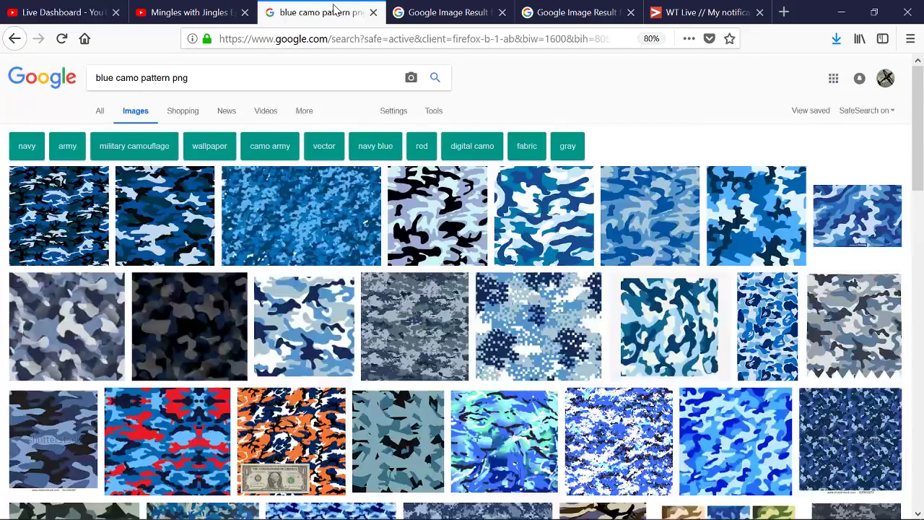
pyautogui.click(445, 10)
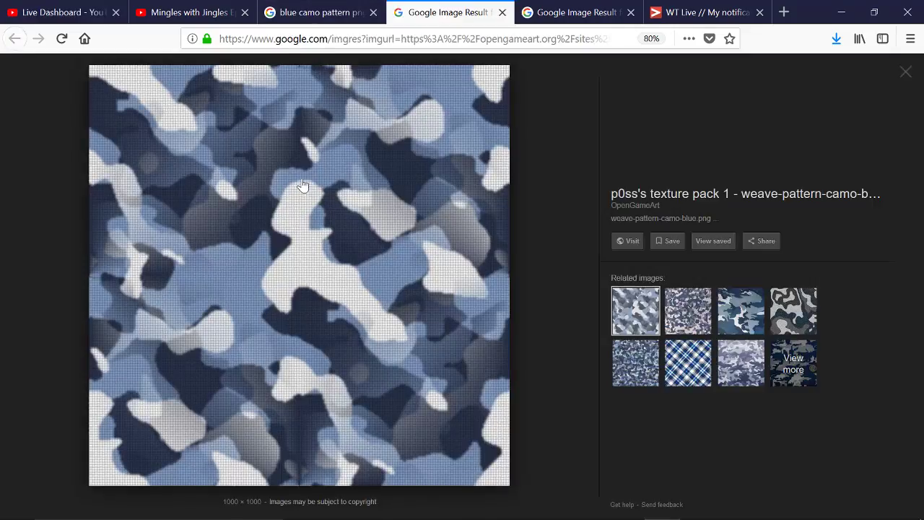
pyautogui.rightClick(275, 233)
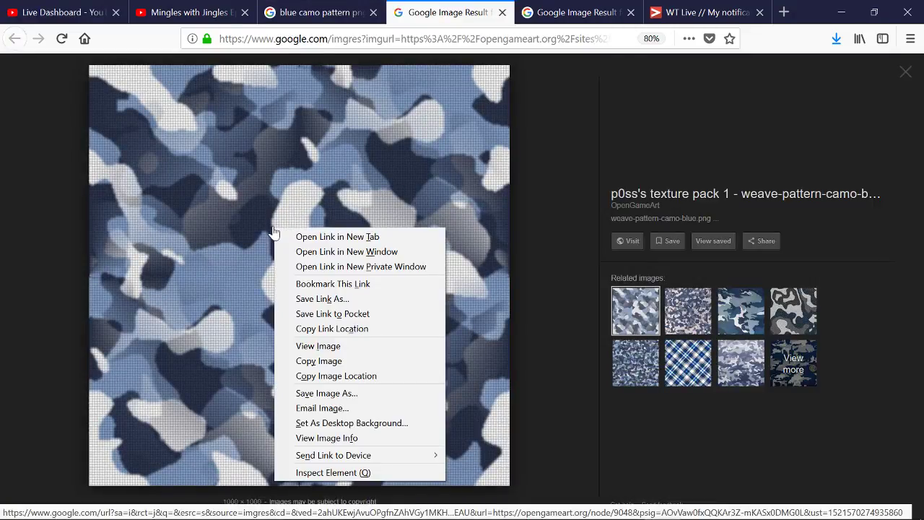
pyautogui.click(318, 394)
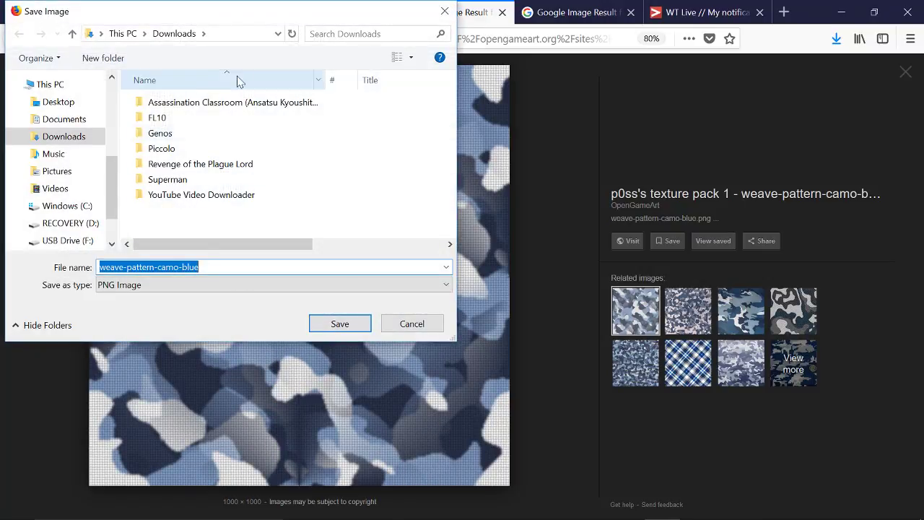
pyautogui.click(330, 322)
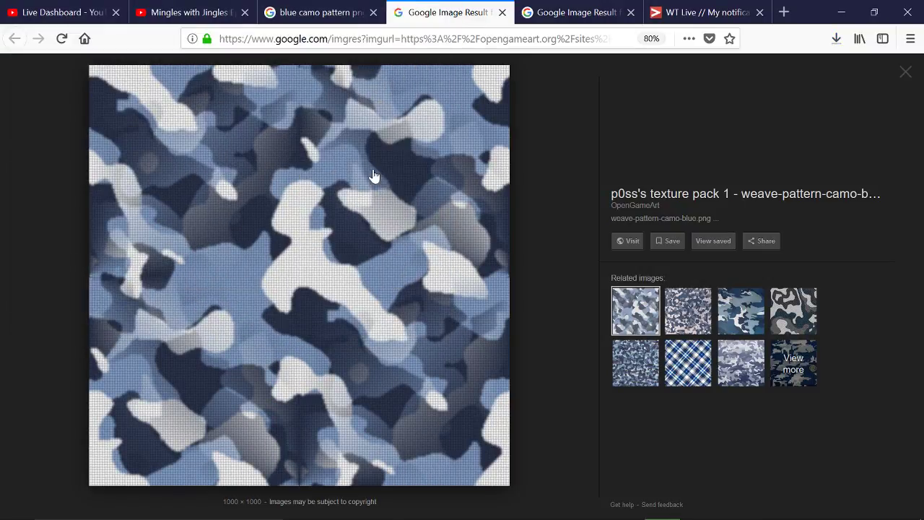
pyautogui.click(503, 13)
# - Save the red serpent nose art image as PNG LIVERY_SHIRTS_FEVER_FINAL in Downloads and switch back to the Spitfire texture in GIMP
pyautogui.rightClick(286, 225)
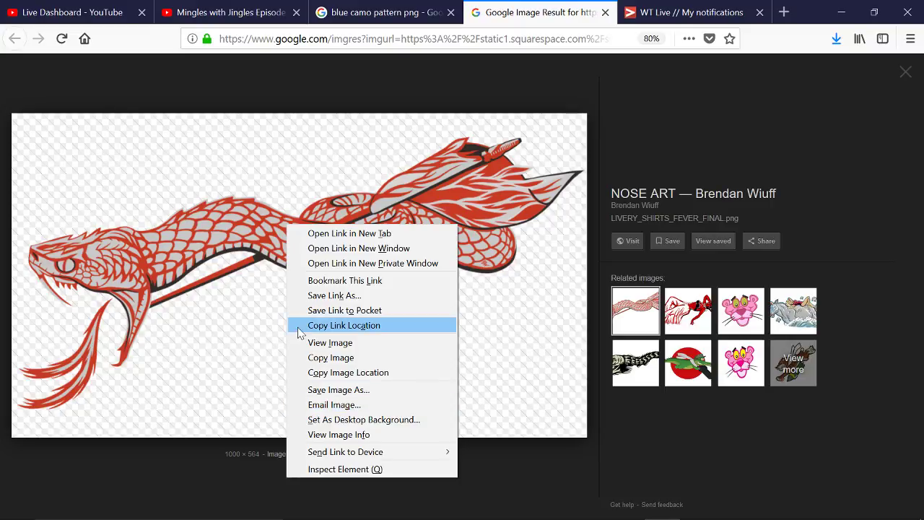
pyautogui.rightClick(189, 246)
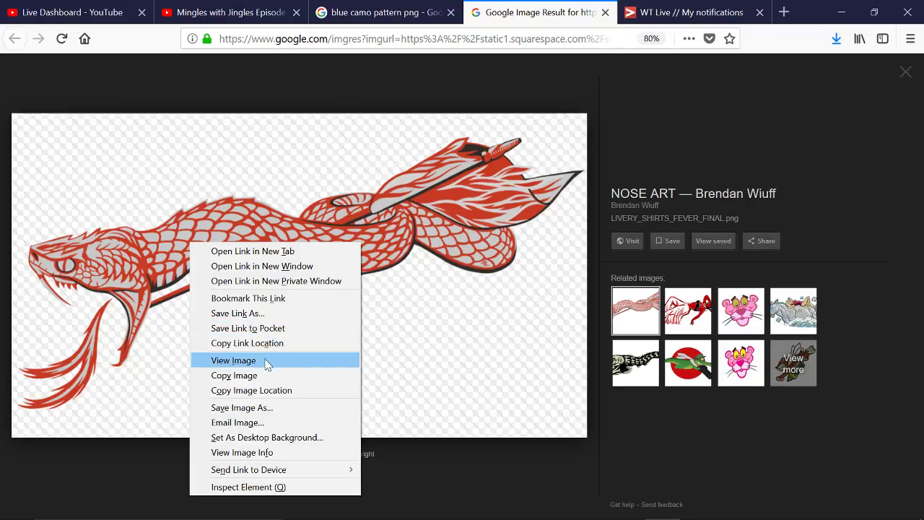
pyautogui.click(243, 408)
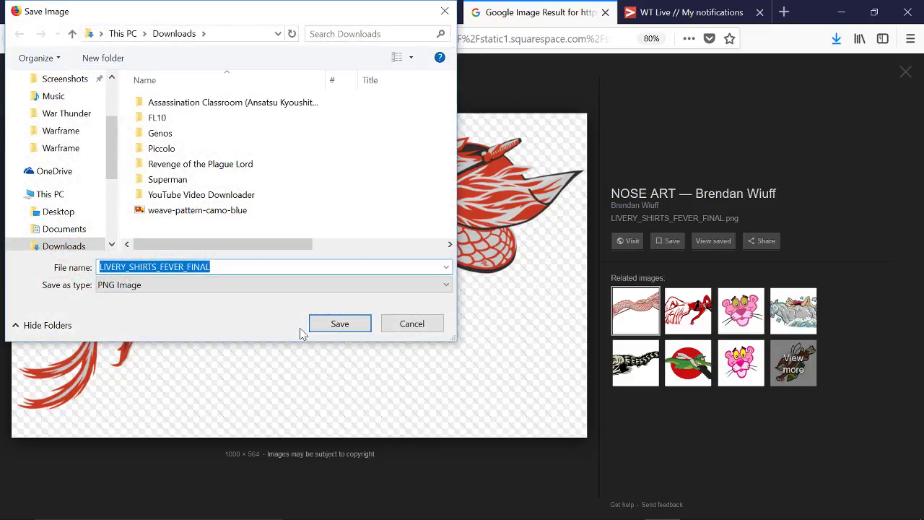
pyautogui.click(327, 329)
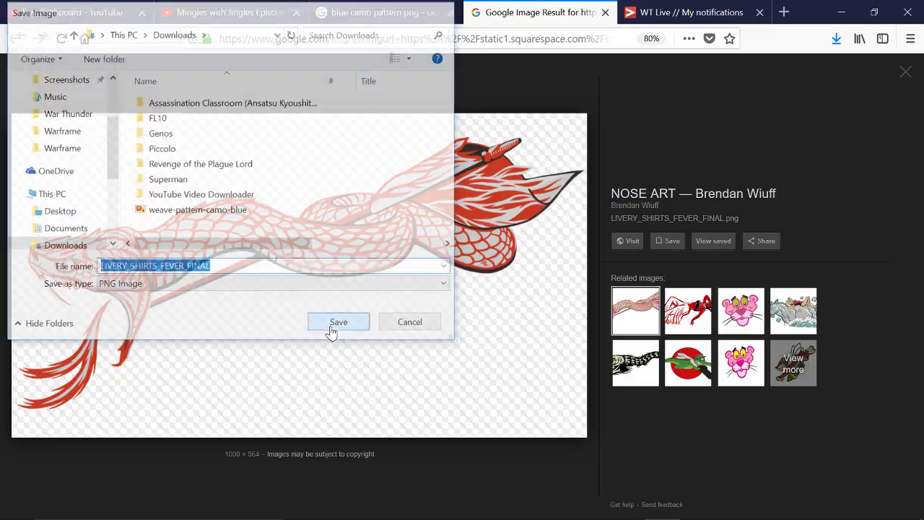
pyautogui.hotkey('alt', 'Tab')
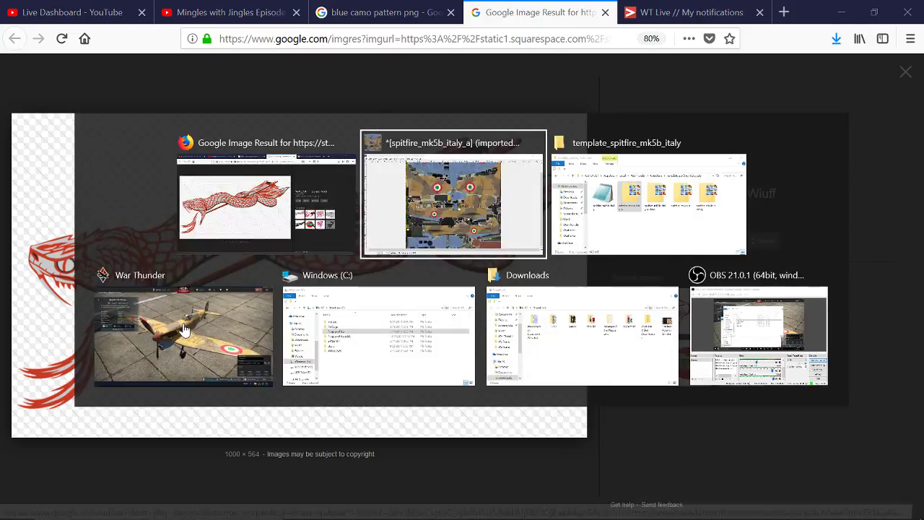
pyautogui.scroll(2, 427, 269)
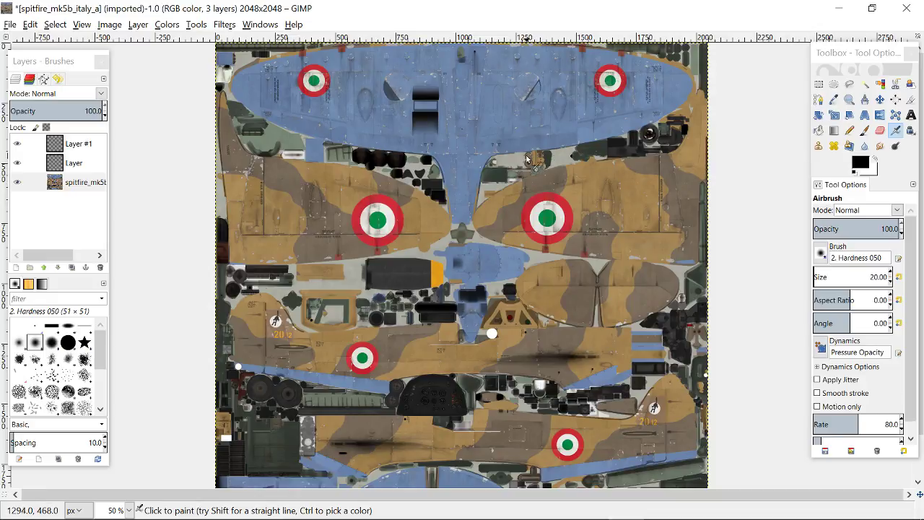
pyautogui.click(166, 24)
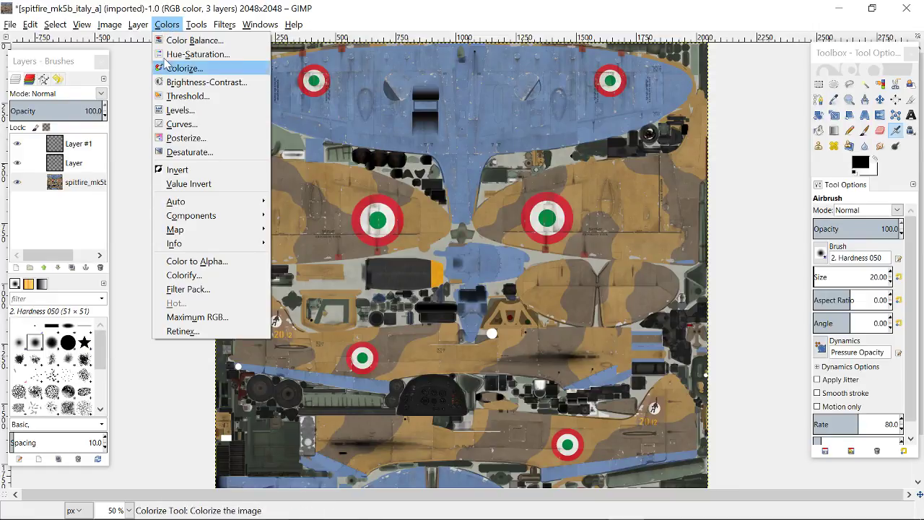
pyautogui.click(195, 281)
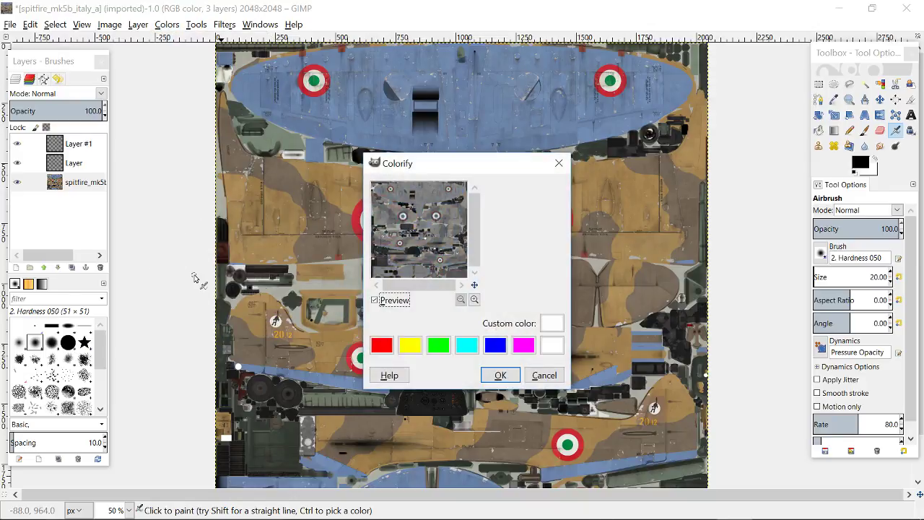
pyautogui.click(468, 347)
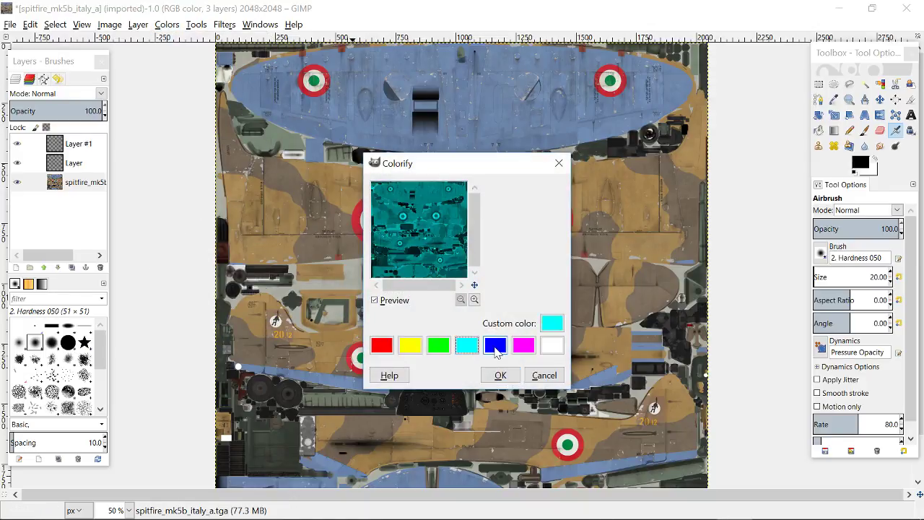
pyautogui.click(495, 346)
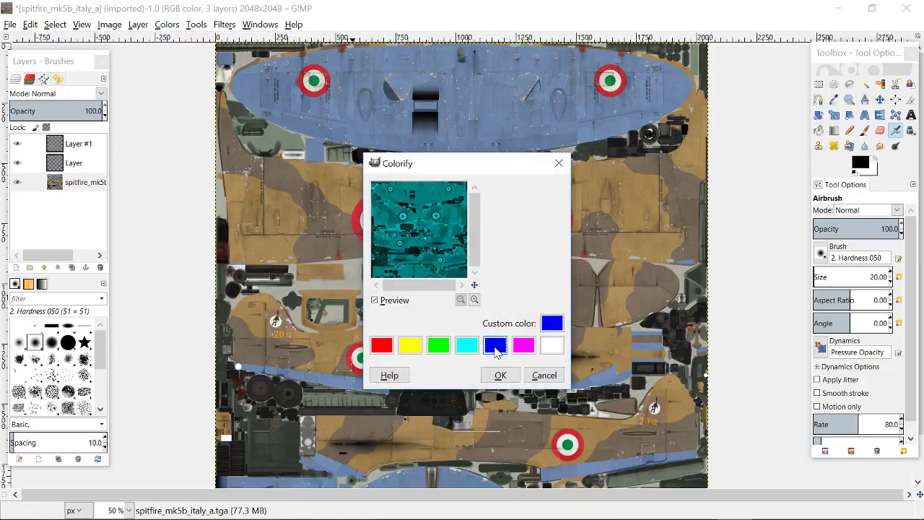
pyautogui.click(552, 348)
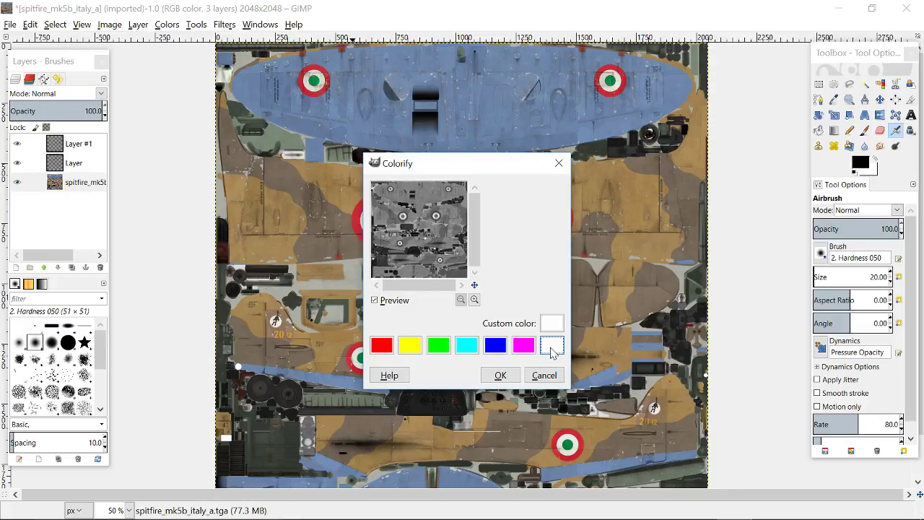
pyautogui.click(544, 375)
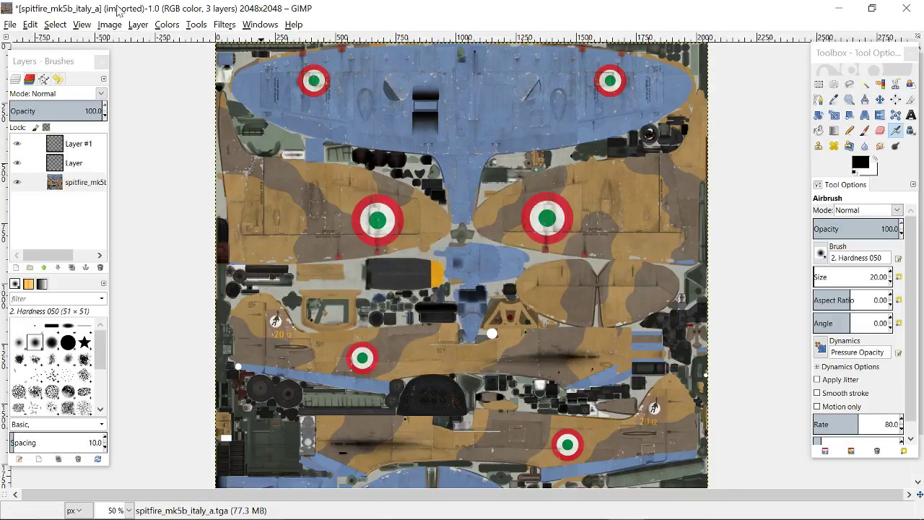
# - Colorify the Spitfire texture layer with the custom pale blue-grey color b5c1d7
pyautogui.click(166, 26)
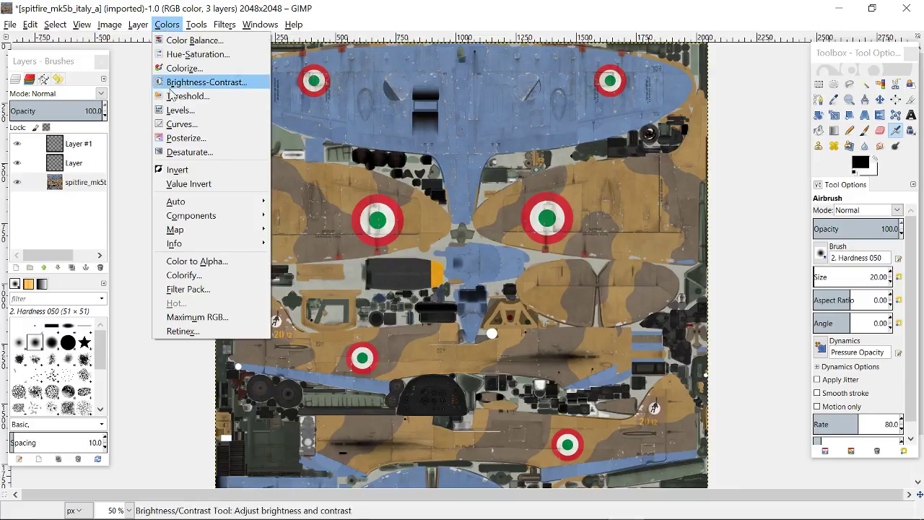
pyautogui.click(200, 277)
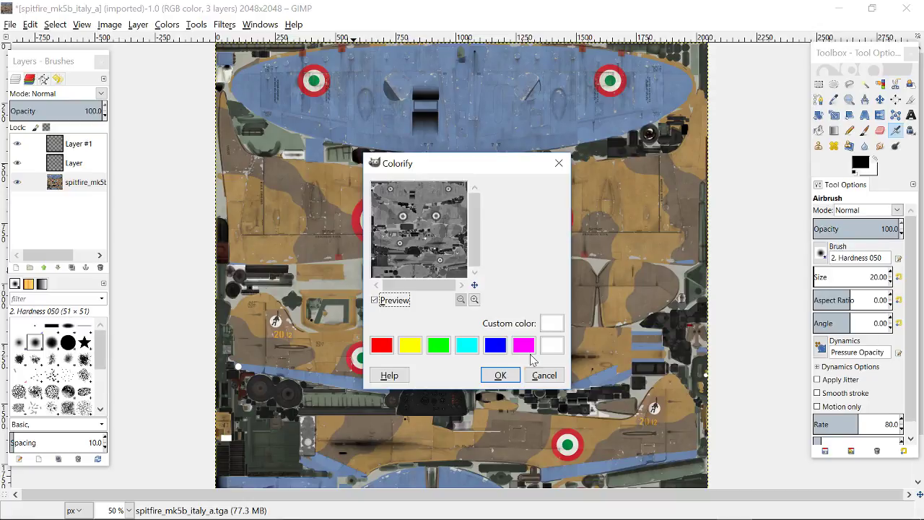
pyautogui.click(552, 323)
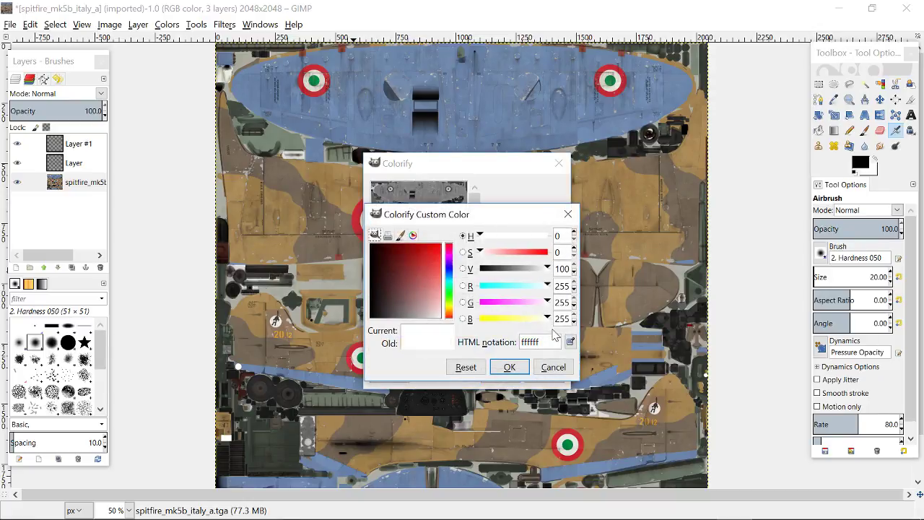
pyautogui.click(449, 271)
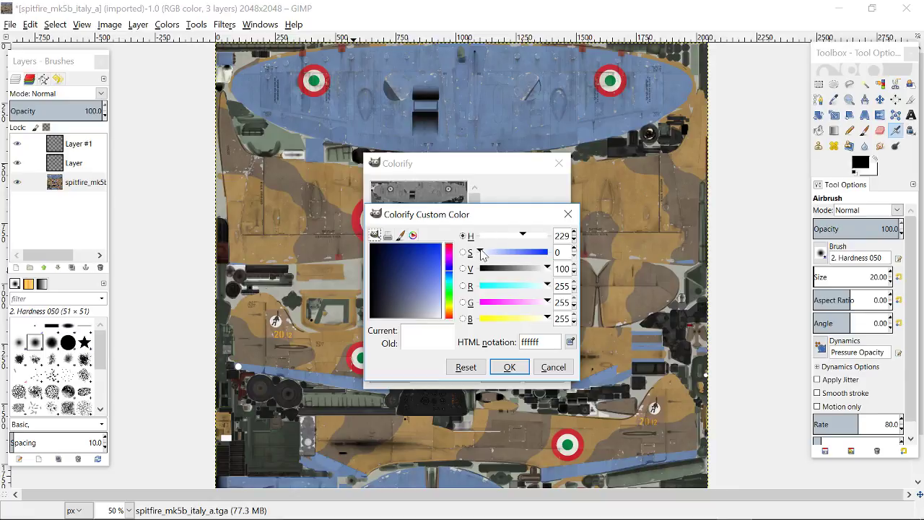
pyautogui.moveTo(523, 238)
pyautogui.mouseDown()
pyautogui.moveTo(505, 234)
pyautogui.moveTo(522, 237)
pyautogui.mouseUp()
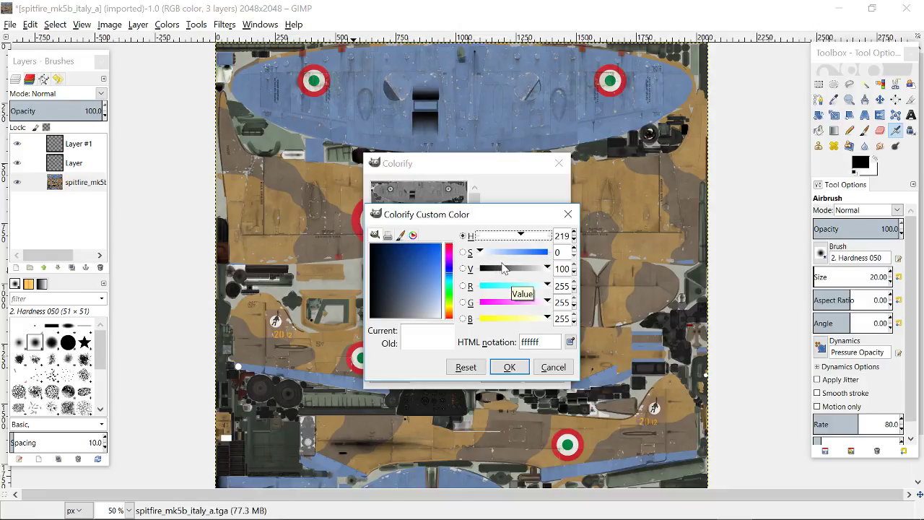
pyautogui.moveTo(549, 270)
pyautogui.mouseDown()
pyautogui.moveTo(523, 270)
pyautogui.moveTo(538, 270)
pyautogui.mouseUp()
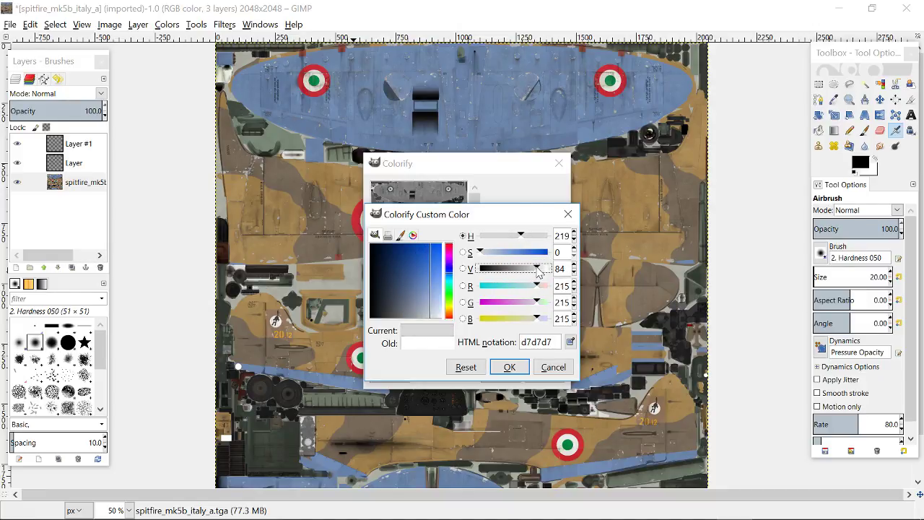
pyautogui.moveTo(481, 252); pyautogui.dragTo(492, 252)
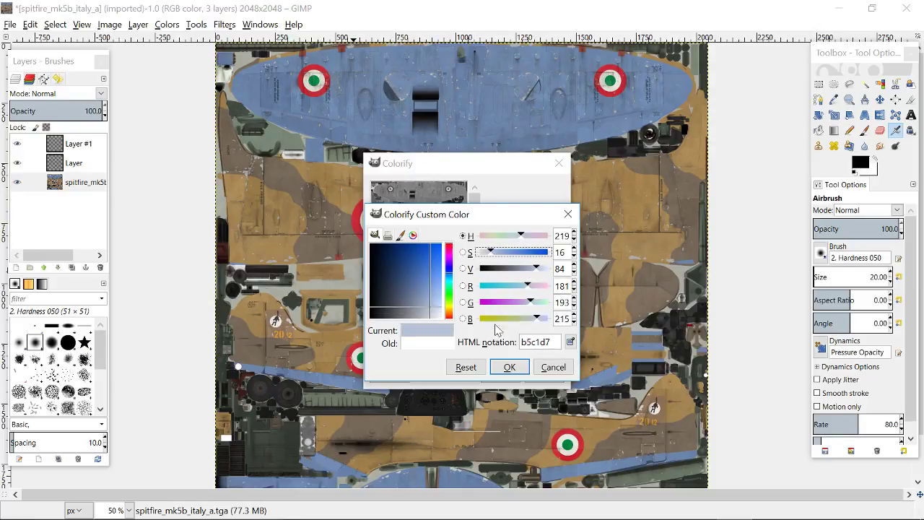
pyautogui.click(509, 369)
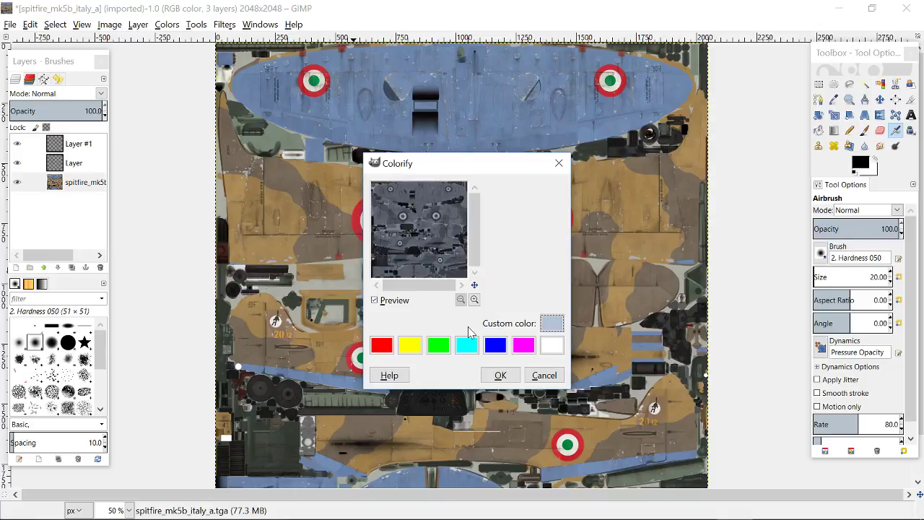
pyautogui.click(498, 376)
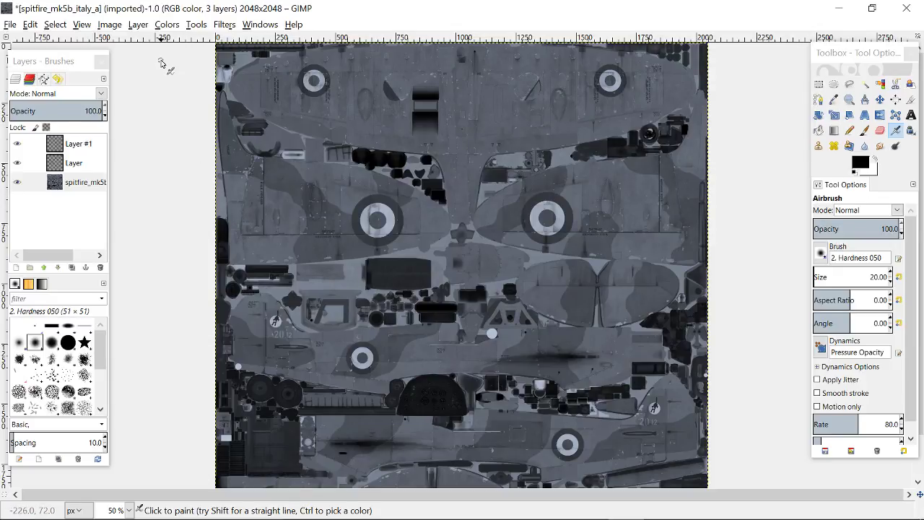
# - Apply the Edge edge-detect filter to the Spitfire texture layer with the Sobel algorithm, amount 2.0 and Smear
pyautogui.click(165, 24)
pyautogui.click(197, 25)
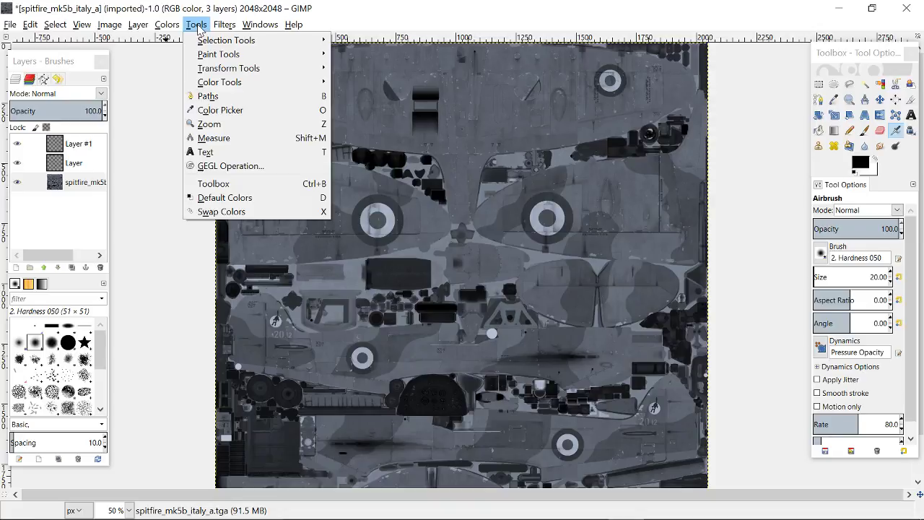
pyautogui.moveTo(217, 27)
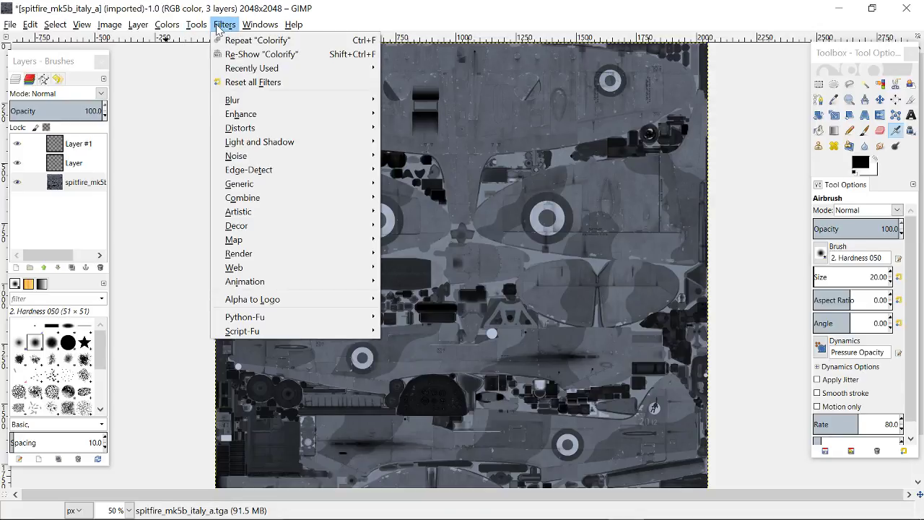
pyautogui.moveTo(285, 170)
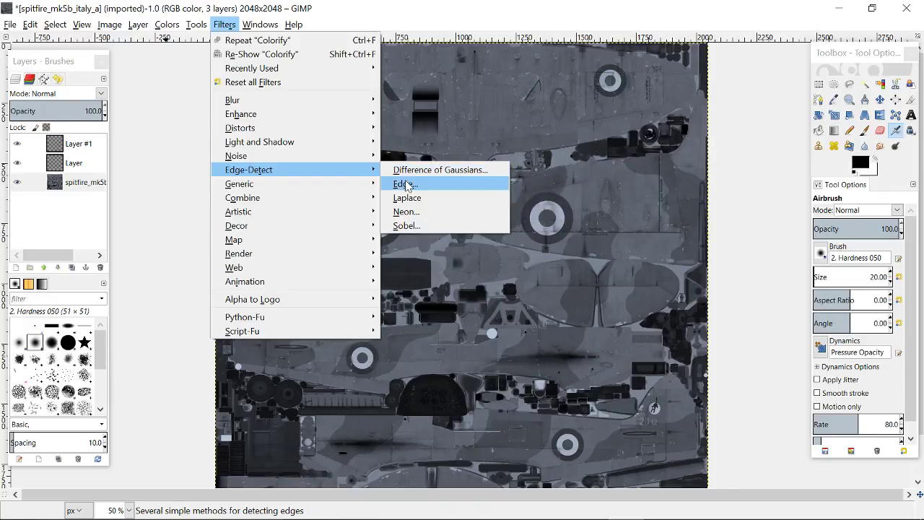
pyautogui.click(405, 184)
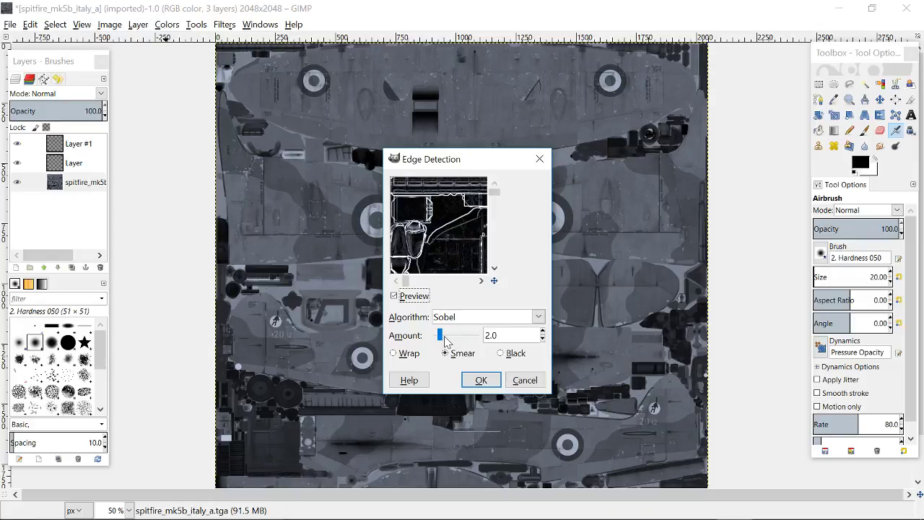
pyautogui.click(479, 380)
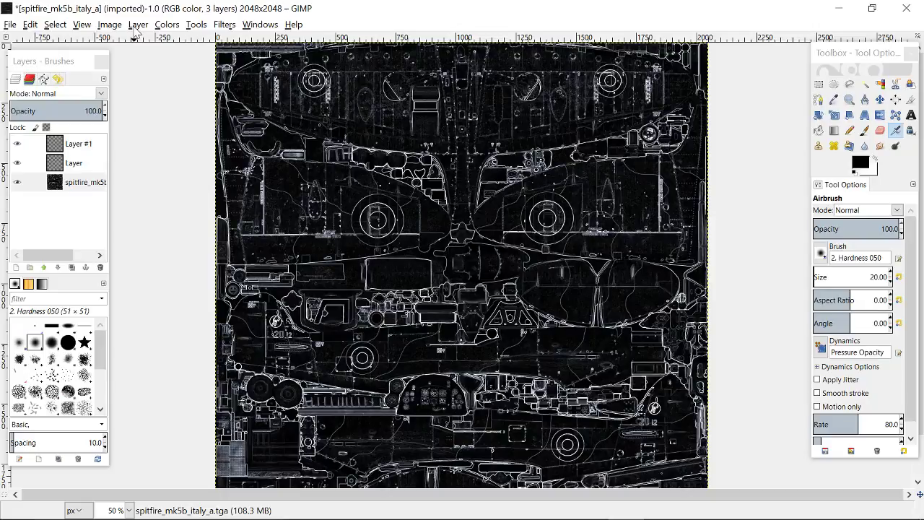
# - Invert the colors of the edge-detected Spitfire texture layer and inspect its panel lines up close on the wing
pyautogui.click(169, 26)
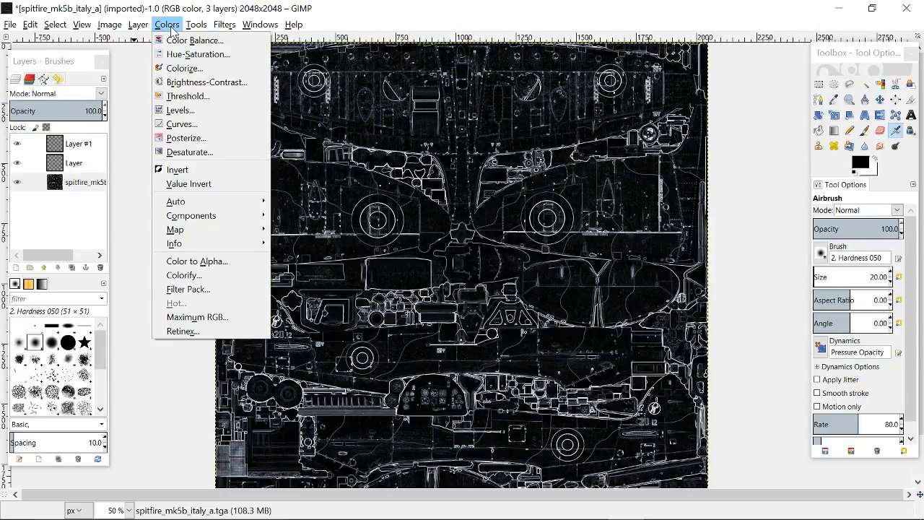
pyautogui.click(177, 171)
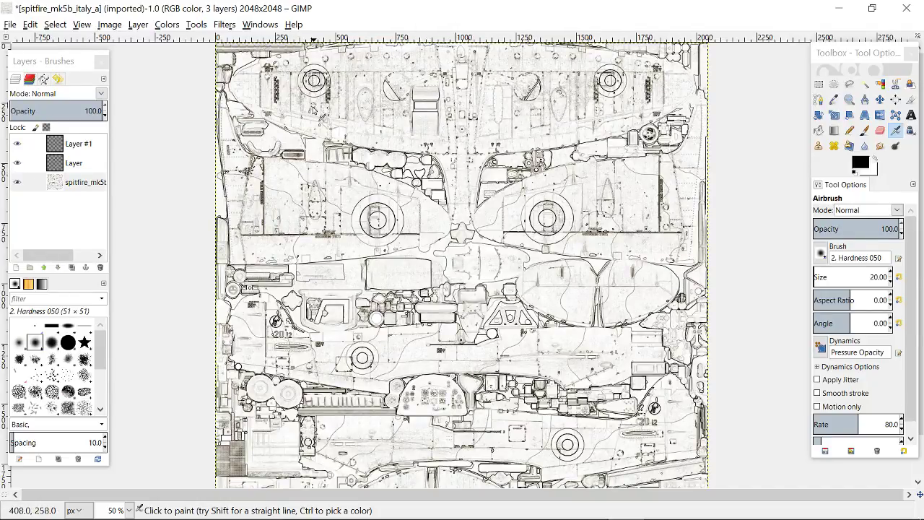
pyautogui.scroll(3, 307, 98)
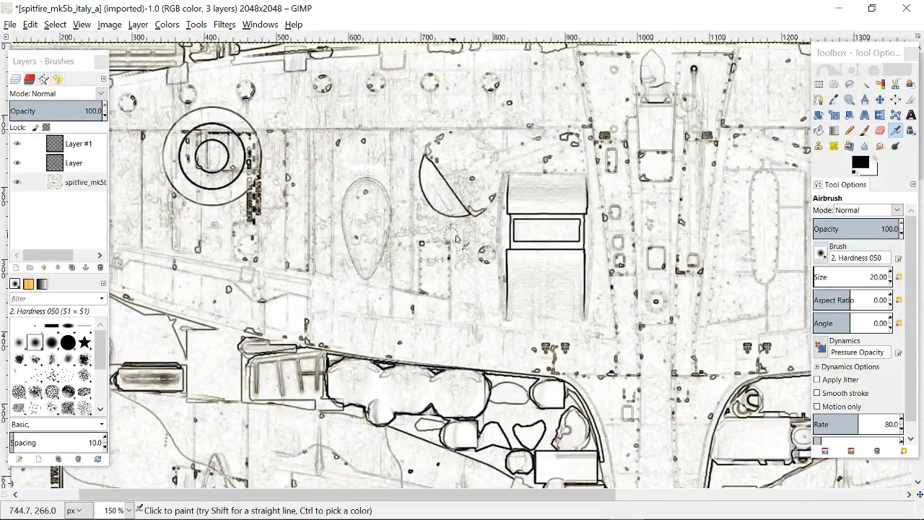
pyautogui.scroll(-1, 451, 252)
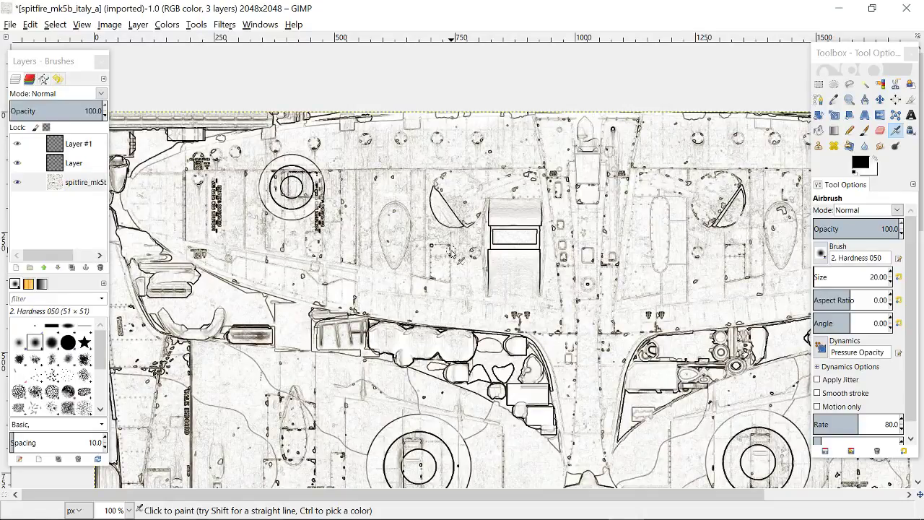
# - Examine the line-art Spitfire texture from the wings down to the fuselage and tail panels with the Eraser chosen
pyautogui.scroll(-5, 453, 253)
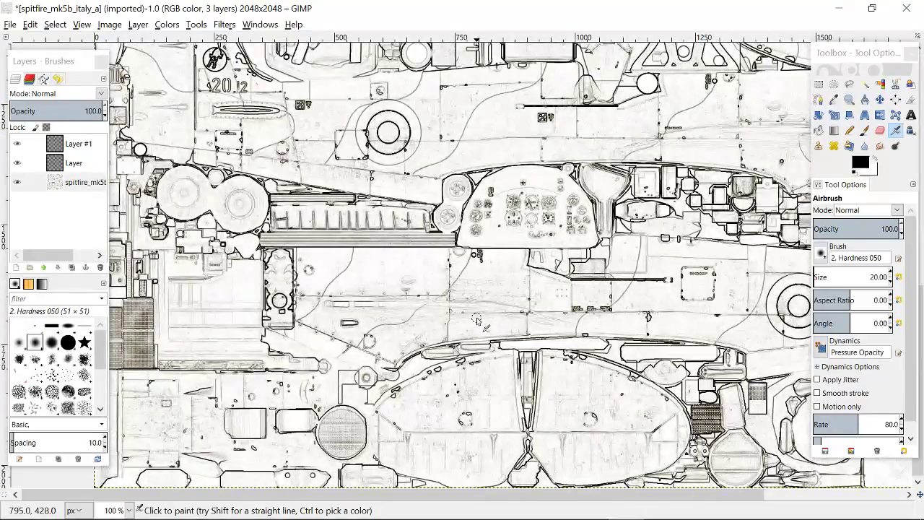
pyautogui.scroll(-10, 476, 320)
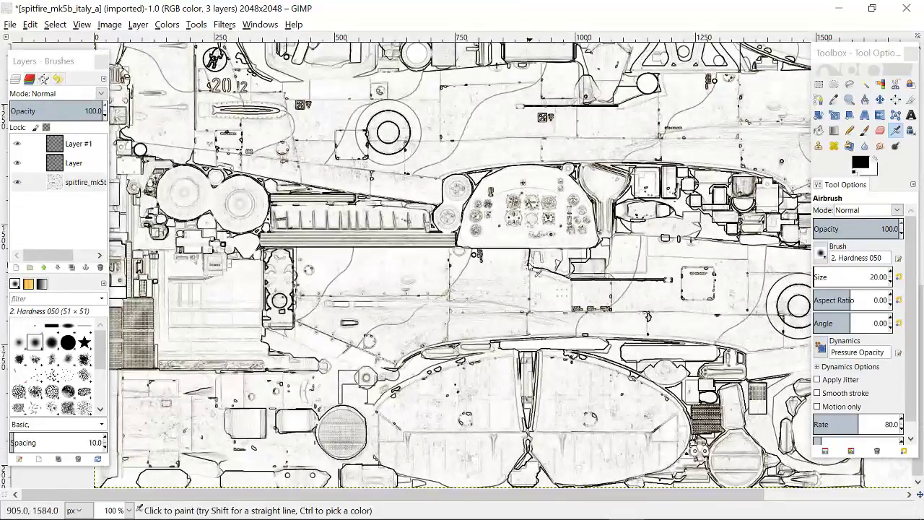
pyautogui.scroll(8, 506, 265)
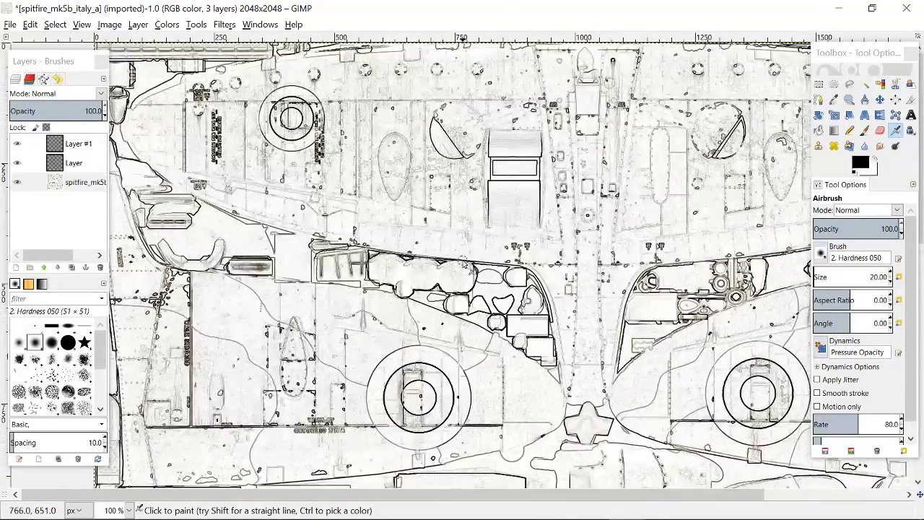
pyautogui.keyDown('ctrl'); pyautogui.scroll(-1, 466, 265); pyautogui.keyUp('ctrl')
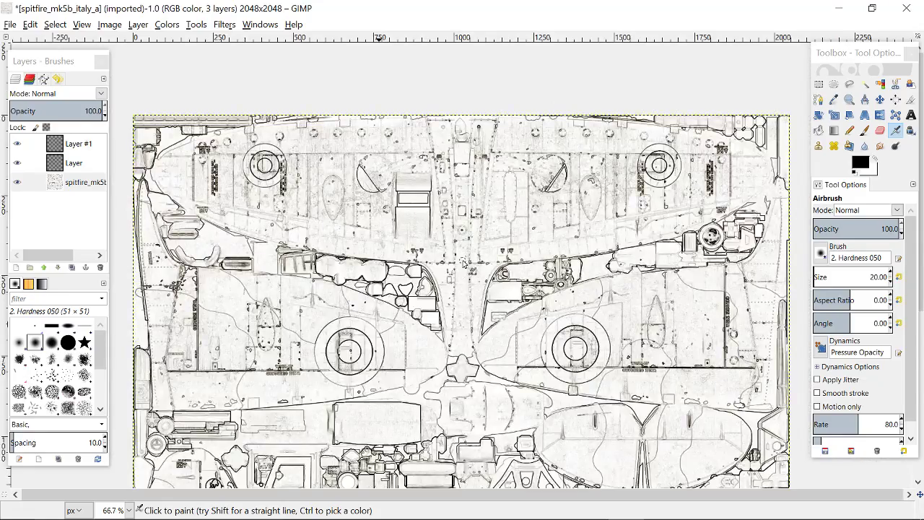
pyautogui.scroll(-5, 429, 194)
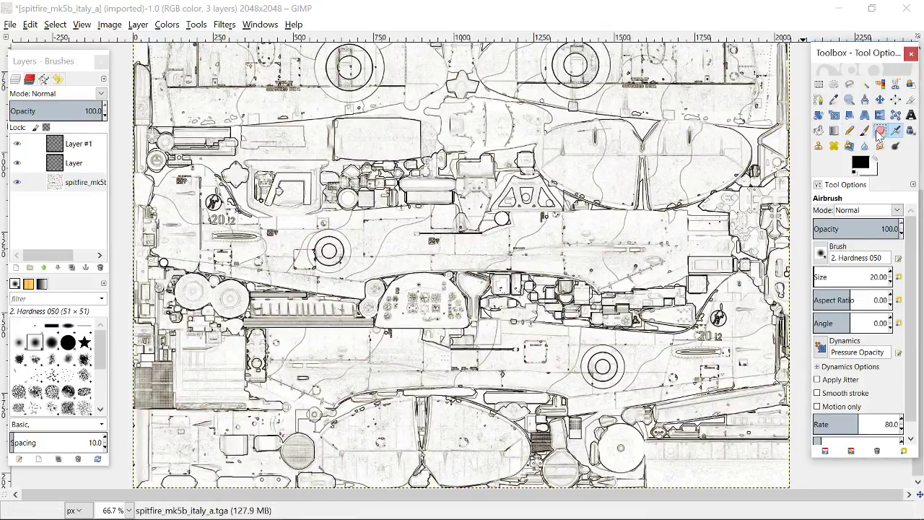
pyautogui.click(880, 130)
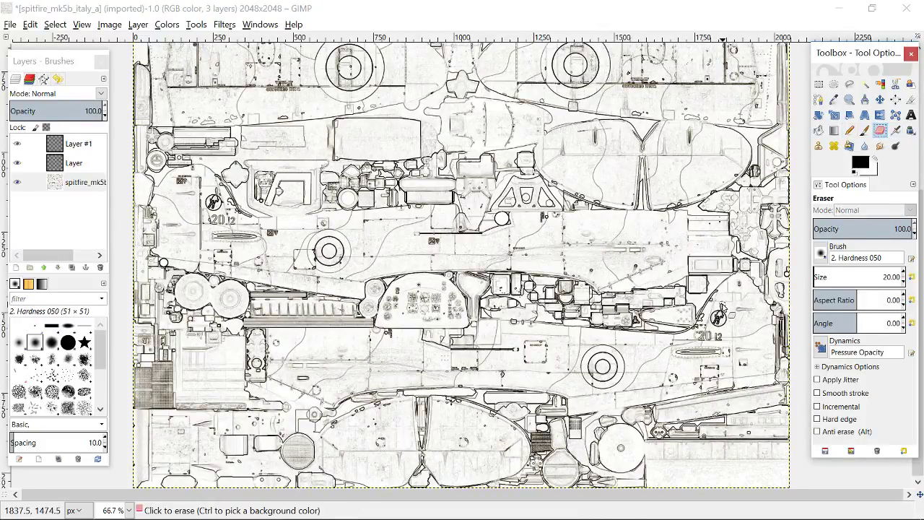
pyautogui.click(726, 315)
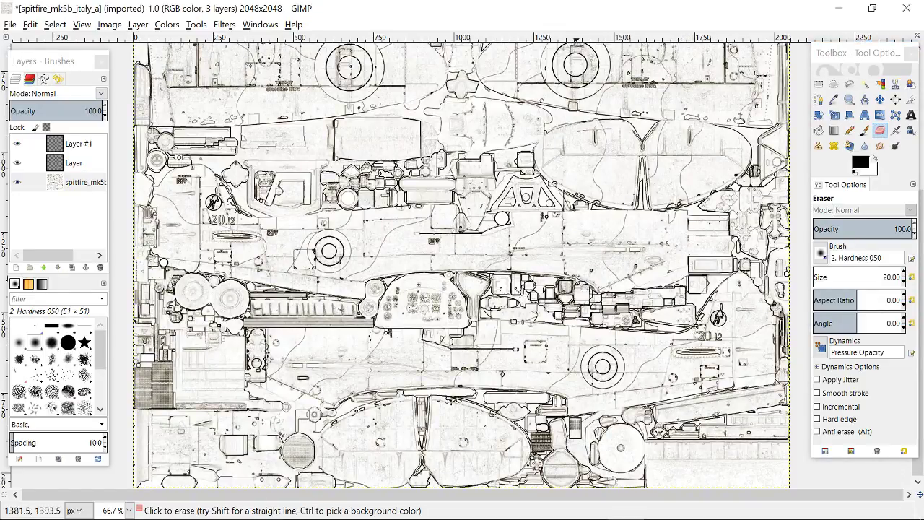
pyautogui.scroll(5, 568, 272)
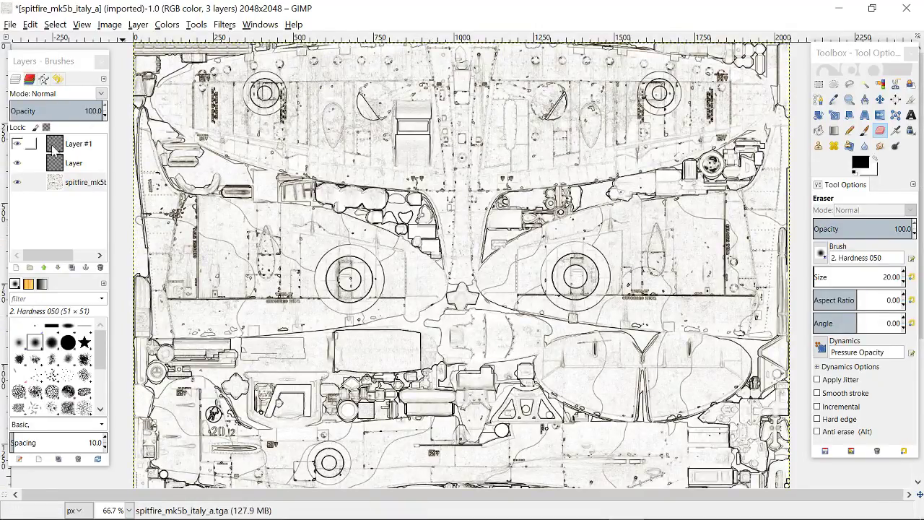
# - Add the image weave-pattern-camo-blue.png as a new layer directly above the layer named Layer
pyautogui.click(75, 163)
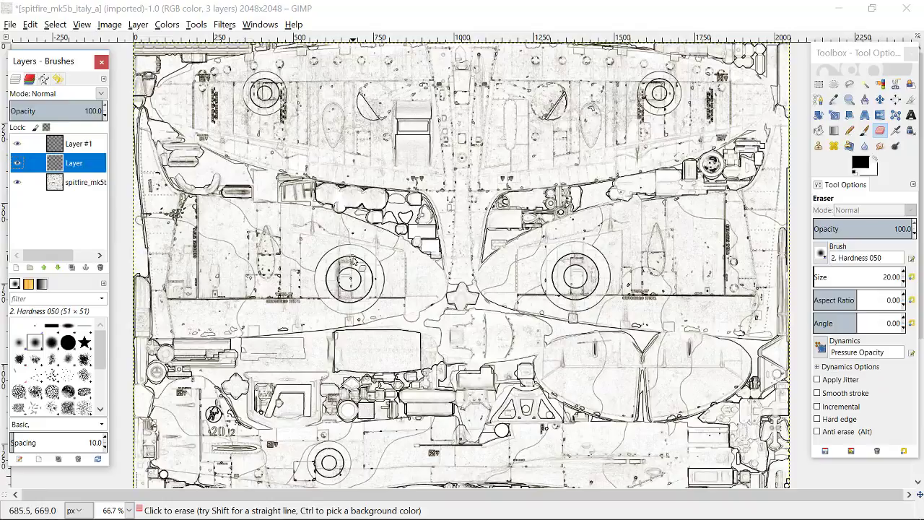
pyautogui.hotkey('alt', 'Tab')
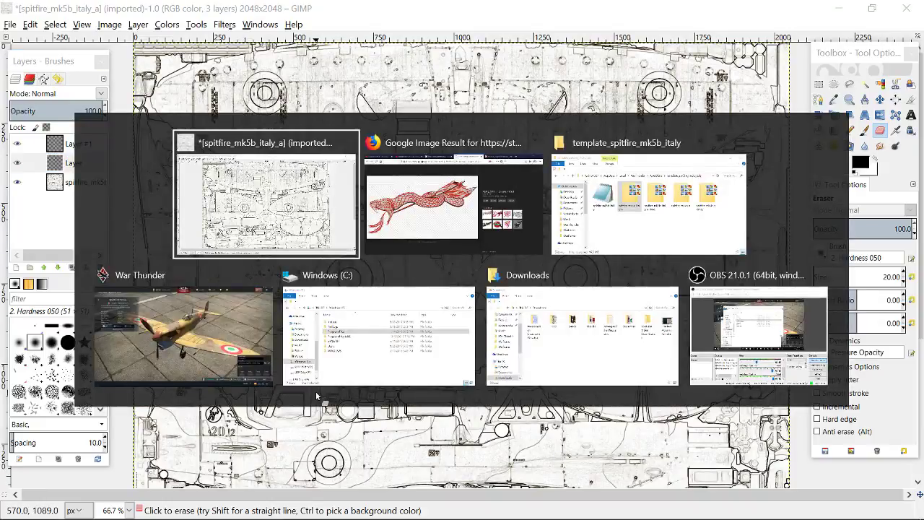
pyautogui.press('Tab')
pyautogui.press('Tab')
pyautogui.press('Tab')
pyautogui.press('Tab')
pyautogui.press('Tab')
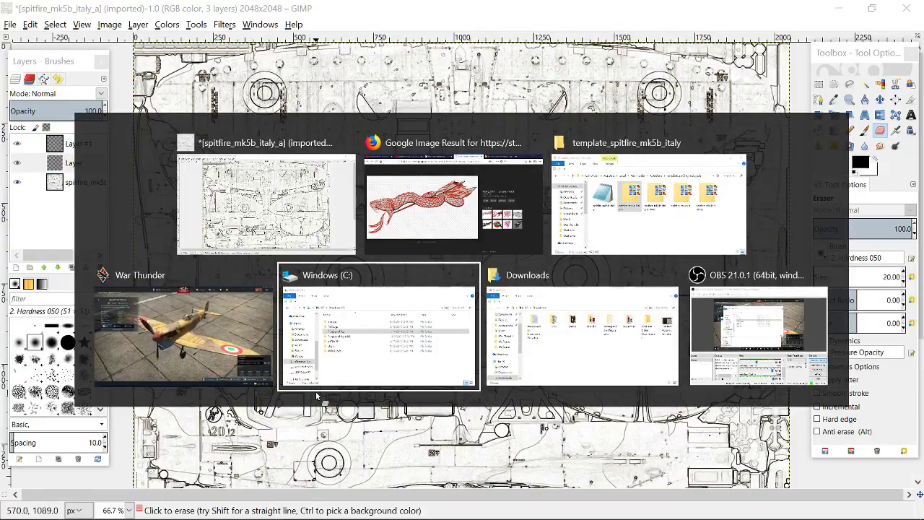
pyautogui.moveTo(229, 376); pyautogui.dragTo(382, 141)
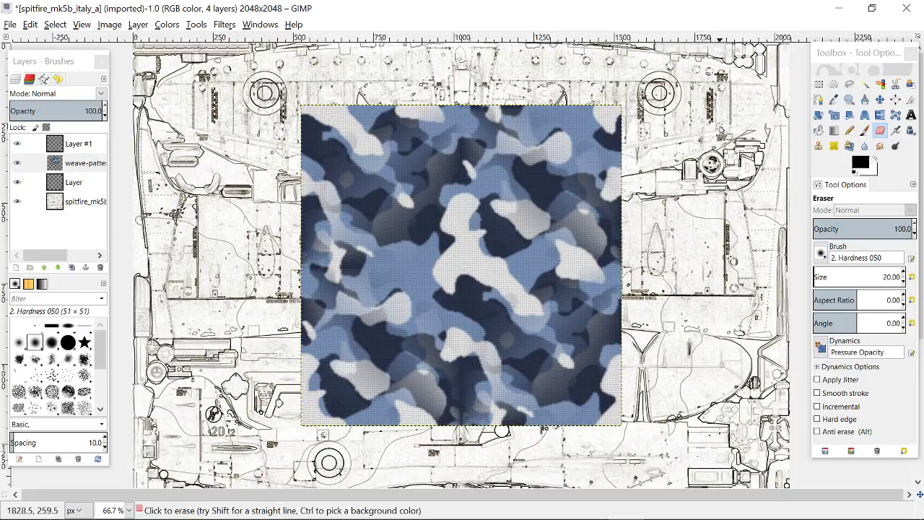
# - Set the camo layer's opacity to 65 and move it over the upper-left wings of the texture
pyautogui.click(80, 111)
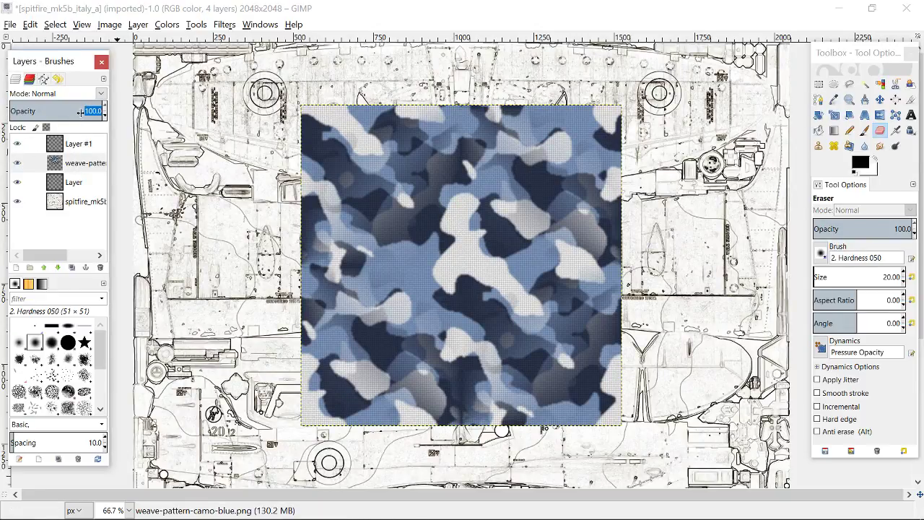
pyautogui.write('65')
pyautogui.press('Return')
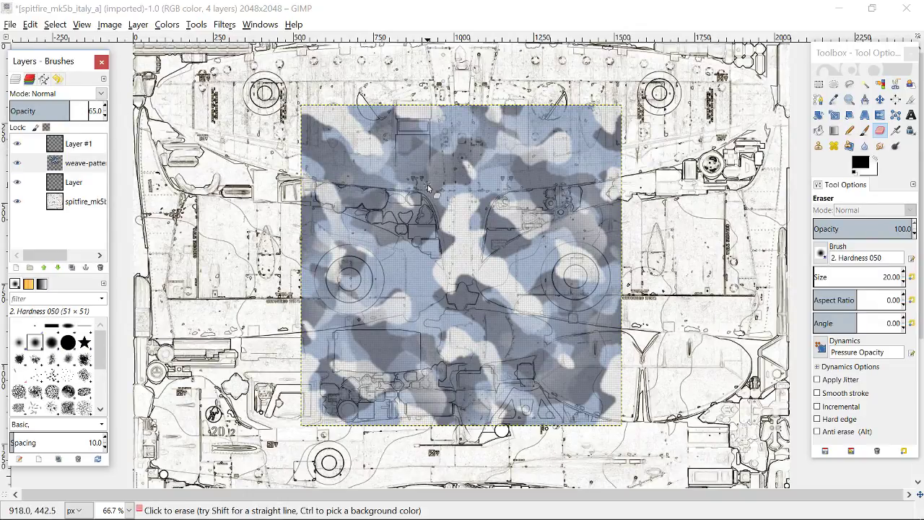
pyautogui.click(40, 232)
pyautogui.press('m')
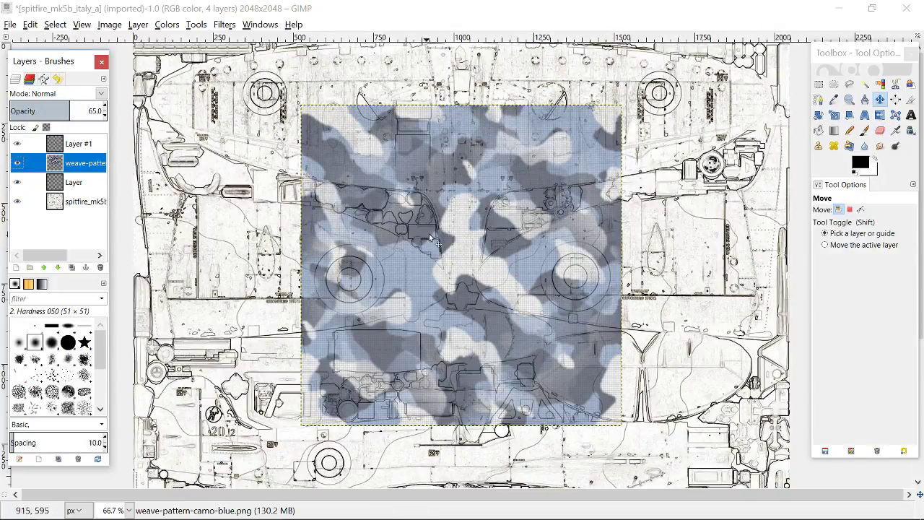
pyautogui.moveTo(432, 239); pyautogui.dragTo(302, 187)
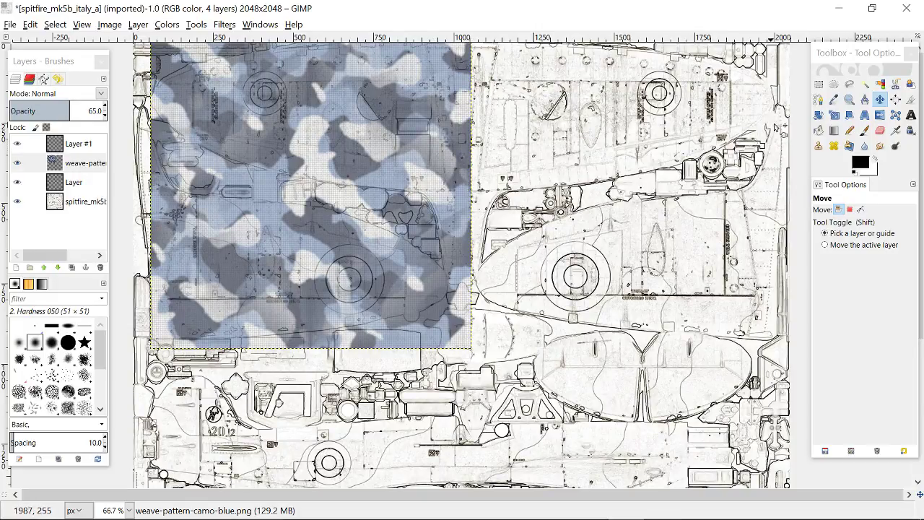
# - Scale the camo layer to 1500 × 1500 px with proportions kept and align it with the texture's left edge
pyautogui.click(834, 115)
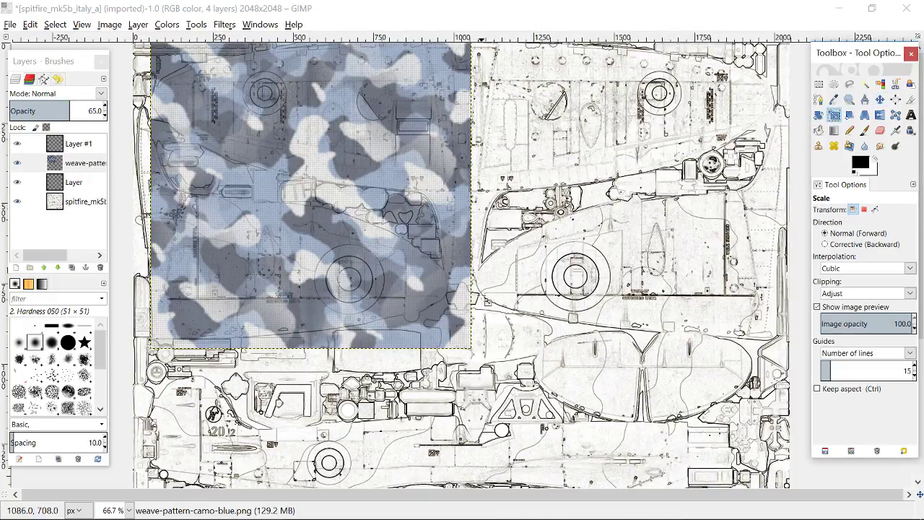
pyautogui.press('Tab')
pyautogui.click(442, 321)
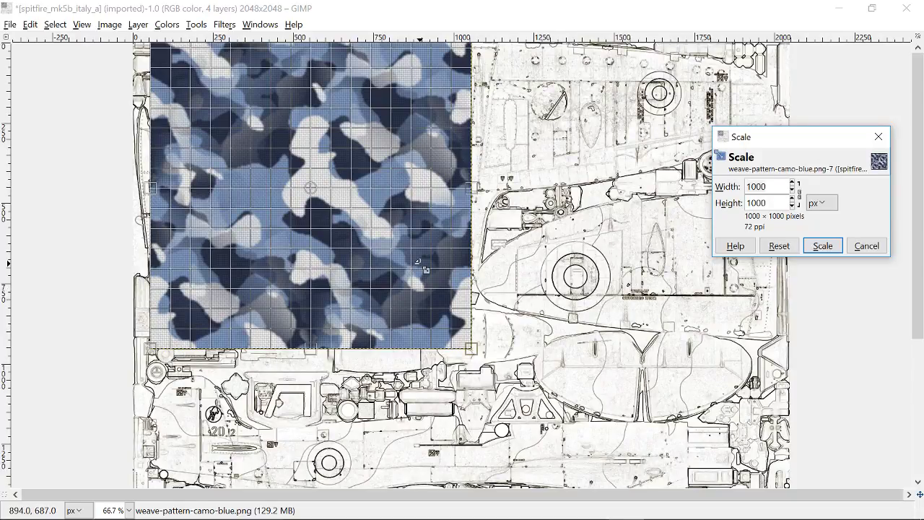
pyautogui.write('2000')
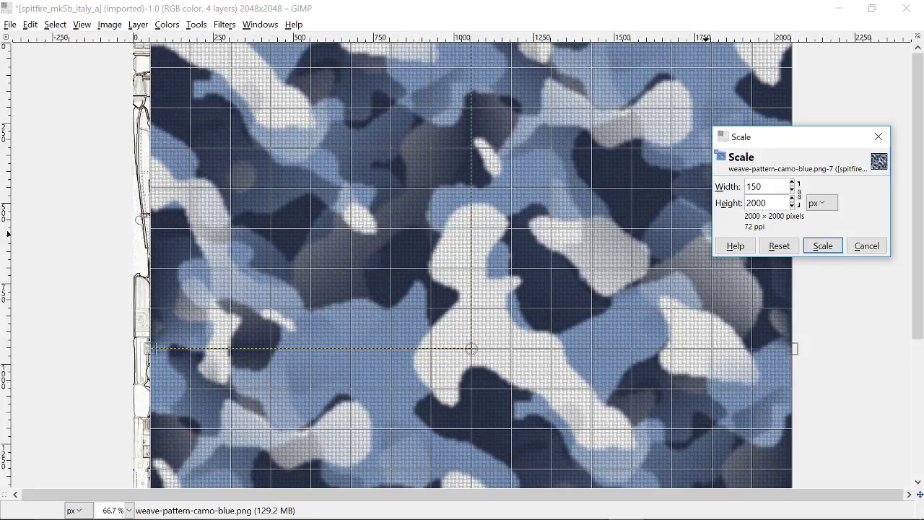
pyautogui.write('0')
pyautogui.press('Tab')
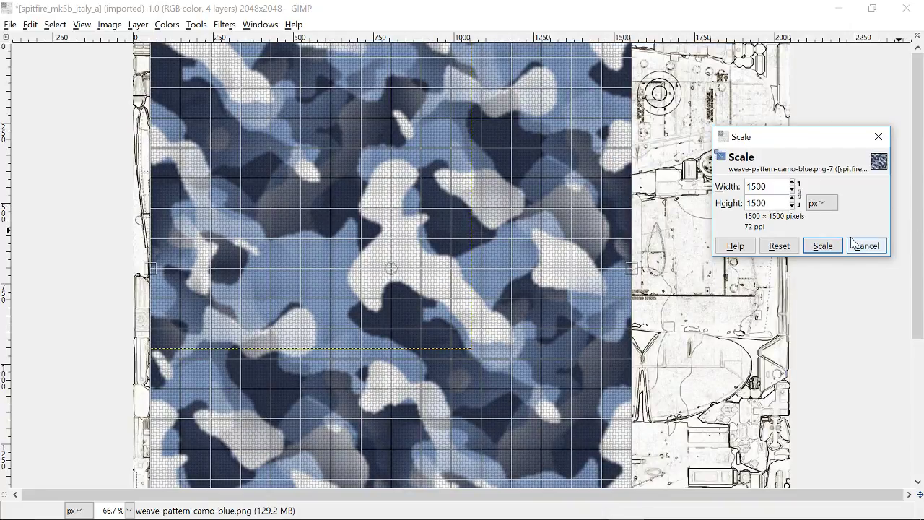
pyautogui.click(823, 246)
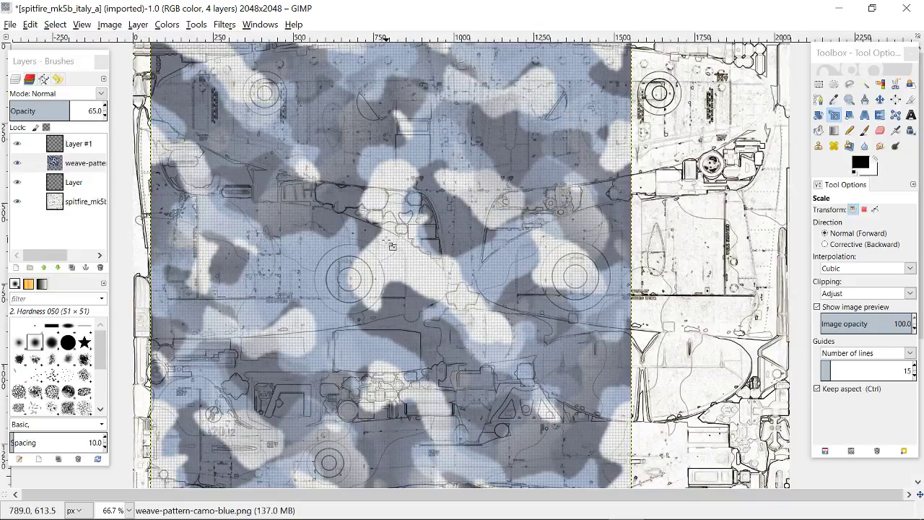
pyautogui.press('m')
pyautogui.moveTo(372, 230); pyautogui.dragTo(354, 232)
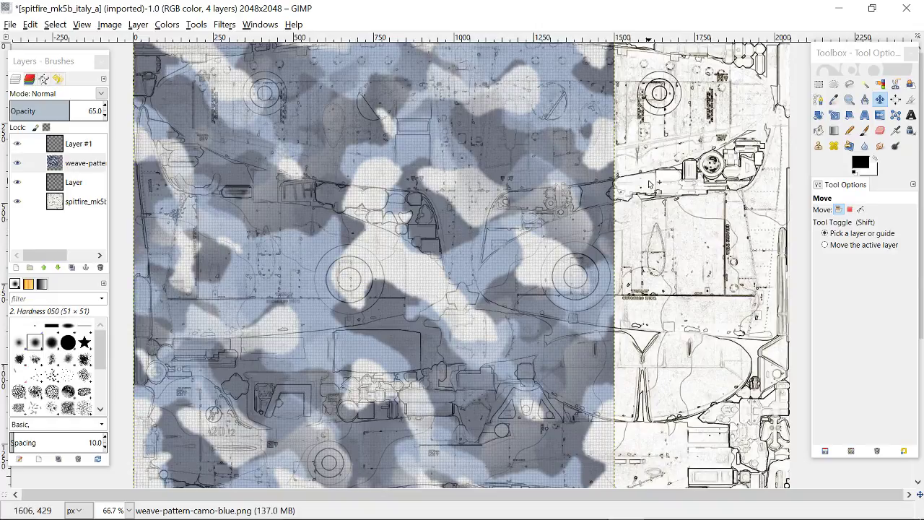
# - Select a rectangle of about 1074 × 822 px around the two left-hand wing panels
pyautogui.click(820, 86)
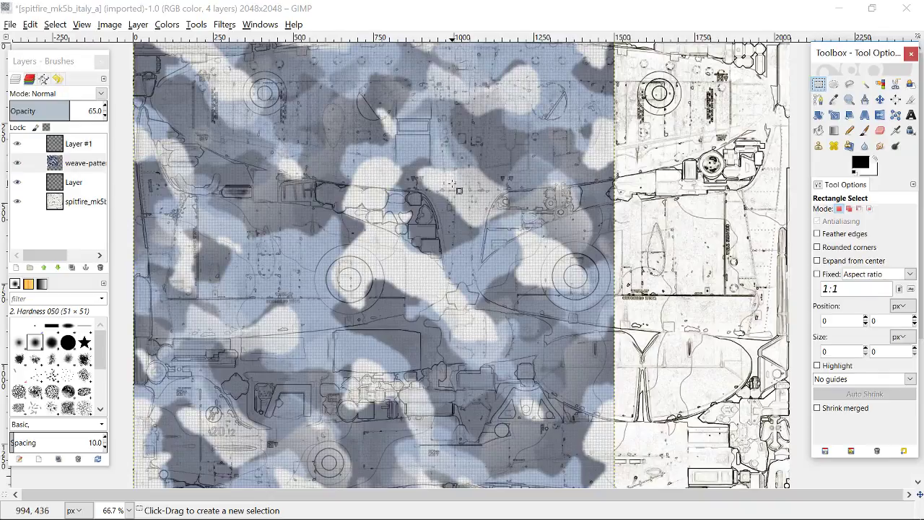
pyautogui.moveTo(452, 186); pyautogui.dragTo(122, 381)
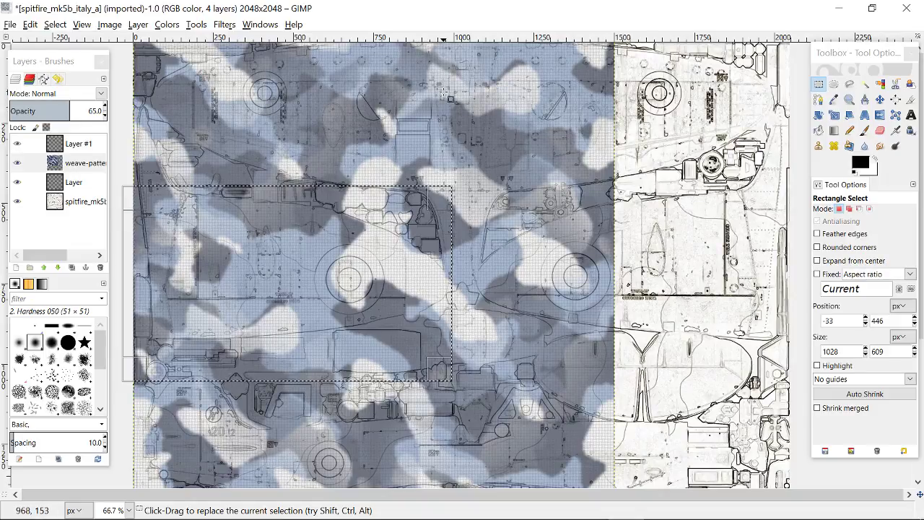
pyautogui.moveTo(449, 97); pyautogui.dragTo(133, 344)
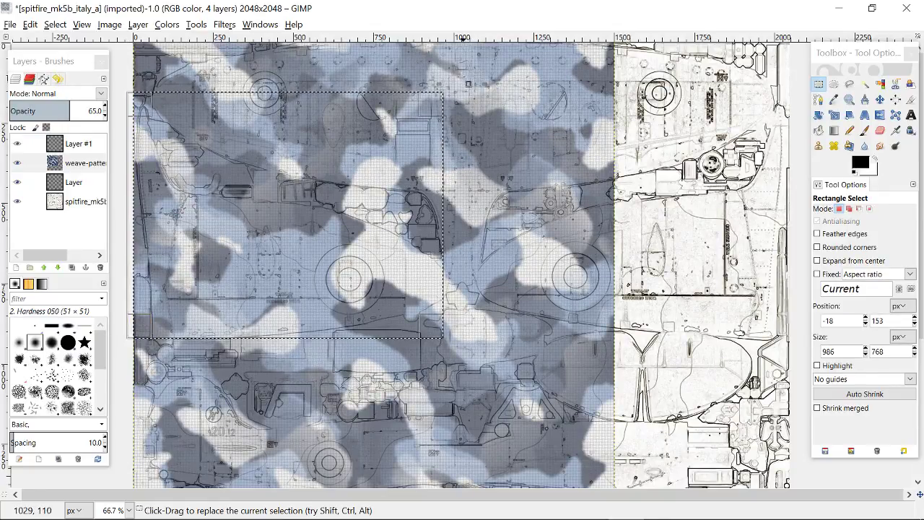
pyautogui.moveTo(458, 74); pyautogui.dragTo(120, 346)
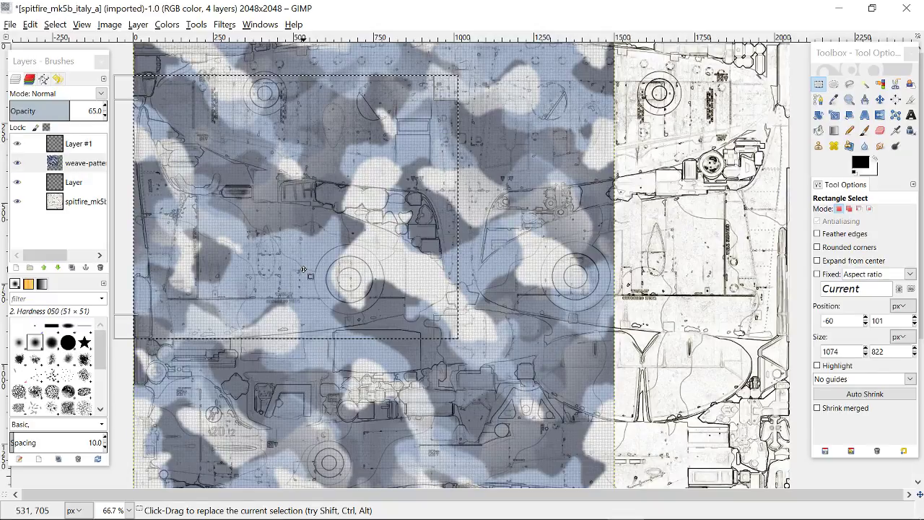
# - Set the eraser size to 300, try erasing the camo over the upper left wing, and undo the stroke
pyautogui.click(883, 130)
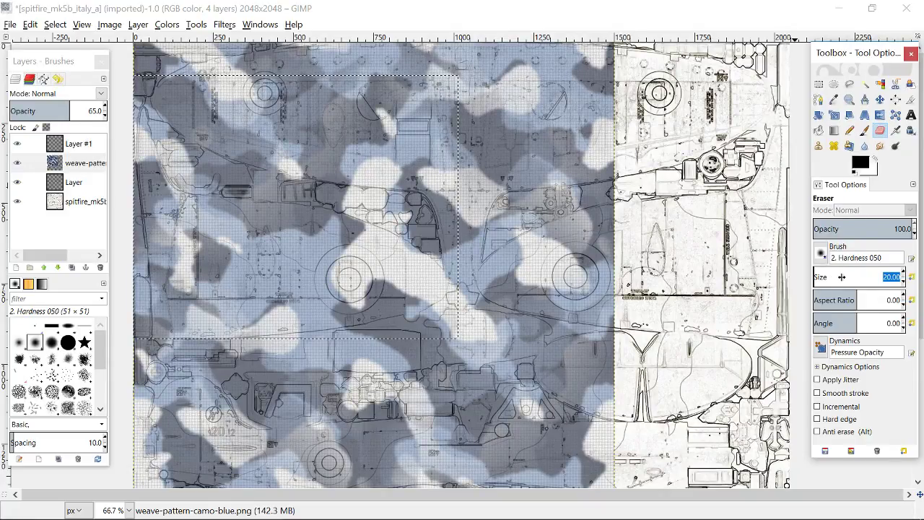
pyautogui.write('300')
pyautogui.press('Return')
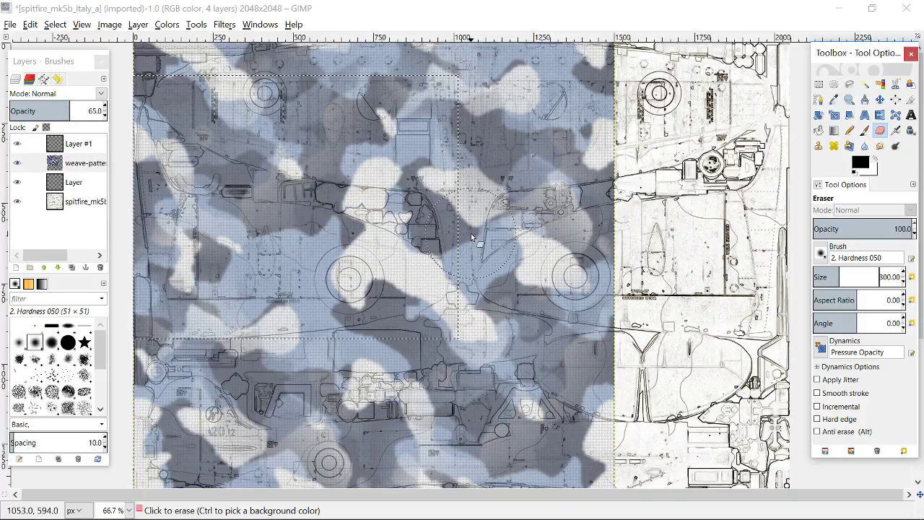
pyautogui.moveTo(471, 234)
pyautogui.mouseDown()
pyautogui.moveTo(383, 182)
pyautogui.moveTo(268, 162)
pyautogui.moveTo(206, 133)
pyautogui.moveTo(191, 122)
pyautogui.moveTo(170, 65)
pyautogui.moveTo(175, 75)
pyautogui.moveTo(337, 55)
pyautogui.moveTo(459, 79)
pyautogui.moveTo(208, 78)
pyautogui.moveTo(450, 127)
pyautogui.moveTo(268, 117)
pyautogui.moveTo(405, 148)
pyautogui.moveTo(454, 148)
pyautogui.moveTo(433, 108)
pyautogui.moveTo(426, 119)
pyautogui.mouseUp()
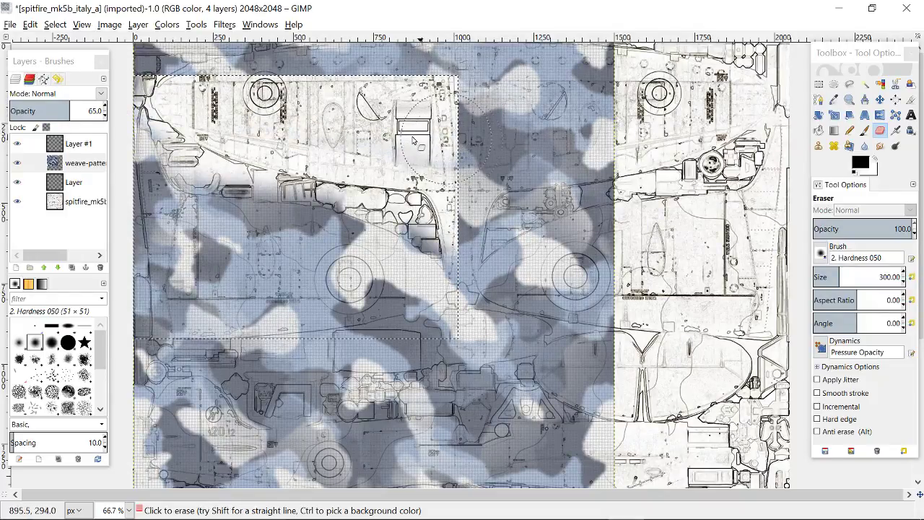
pyautogui.hotkey('ctrl', 'z')
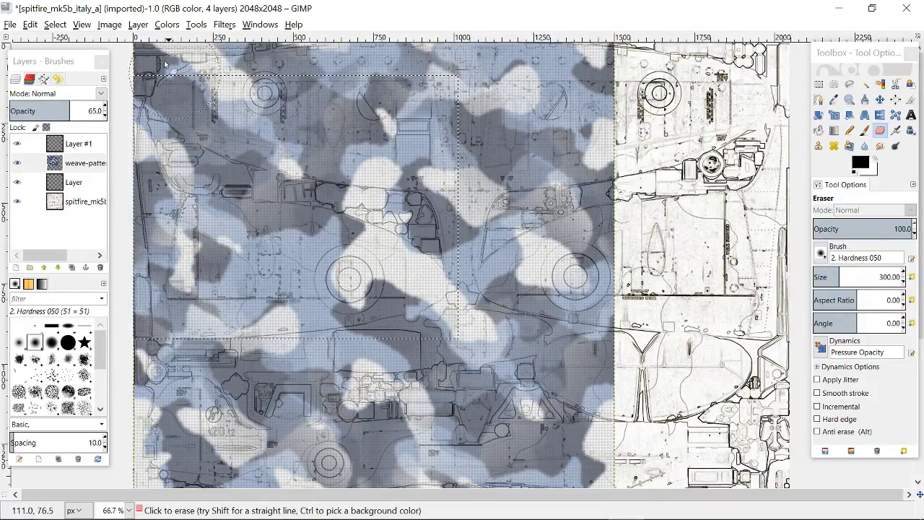
# - Erase the camo over the upper left wing and along the lower wing's bottom edge inside the rectangular selection
pyautogui.moveTo(175, 68)
pyautogui.mouseDown()
pyautogui.moveTo(205, 159)
pyautogui.moveTo(239, 144)
pyautogui.moveTo(263, 159)
pyautogui.moveTo(384, 180)
pyautogui.moveTo(499, 252)
pyautogui.moveTo(480, 319)
pyautogui.moveTo(452, 348)
pyautogui.moveTo(424, 367)
pyautogui.moveTo(390, 359)
pyautogui.moveTo(325, 374)
pyautogui.mouseUp()
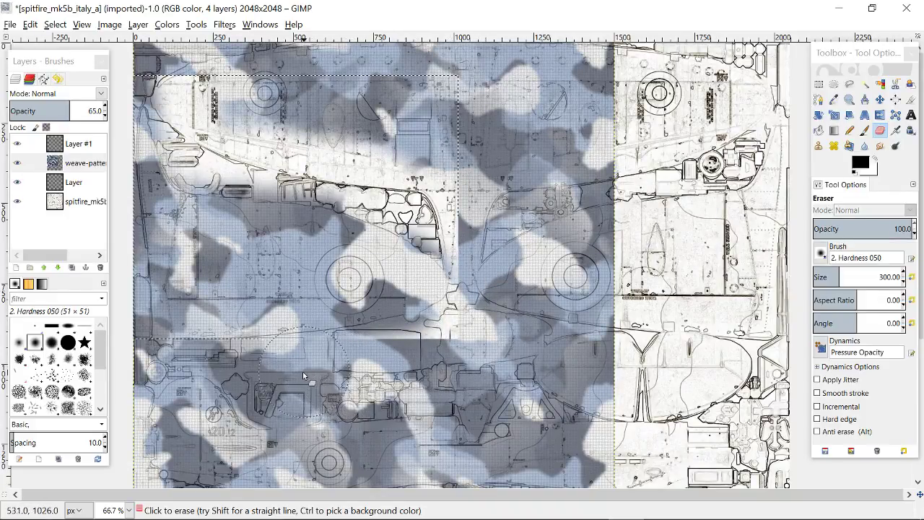
pyautogui.moveTo(267, 377)
pyautogui.mouseDown()
pyautogui.moveTo(379, 364)
pyautogui.moveTo(332, 373)
pyautogui.mouseUp()
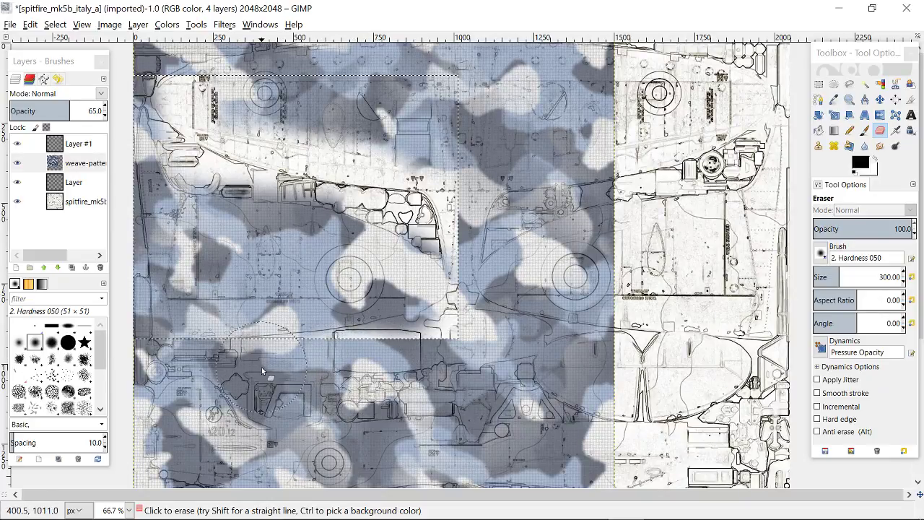
pyautogui.moveTo(165, 381); pyautogui.dragTo(267, 380)
pyautogui.moveTo(213, 177)
pyautogui.mouseDown()
pyautogui.moveTo(192, 122)
pyautogui.moveTo(216, 140)
pyautogui.mouseUp()
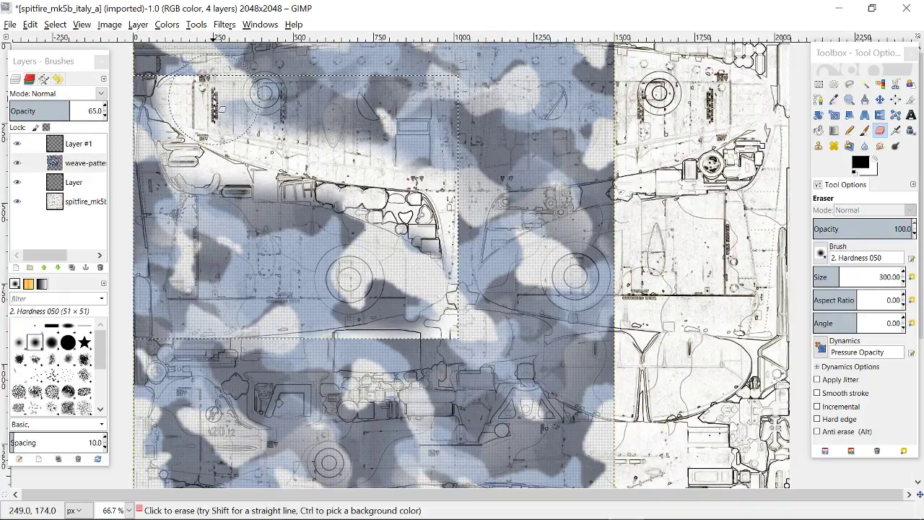
pyautogui.click(197, 95)
pyautogui.moveTo(197, 94)
pyautogui.mouseDown()
pyautogui.moveTo(247, 110)
pyautogui.moveTo(373, 127)
pyautogui.moveTo(445, 160)
pyautogui.moveTo(449, 134)
pyautogui.moveTo(408, 107)
pyautogui.moveTo(177, 77)
pyautogui.moveTo(414, 103)
pyautogui.moveTo(456, 90)
pyautogui.moveTo(479, 160)
pyautogui.moveTo(402, 177)
pyautogui.moveTo(416, 195)
pyautogui.moveTo(351, 148)
pyautogui.mouseUp()
# - Copy the camo inside the selection, hide the weave-pattern layer, and paste the copy onto the layer named Layer
pyautogui.hotkey('ctrl', 'c')
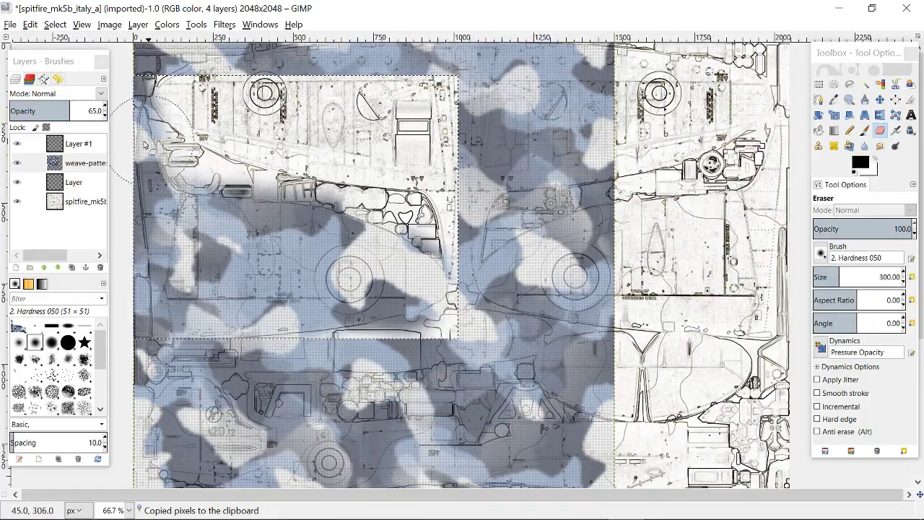
pyautogui.click(18, 163)
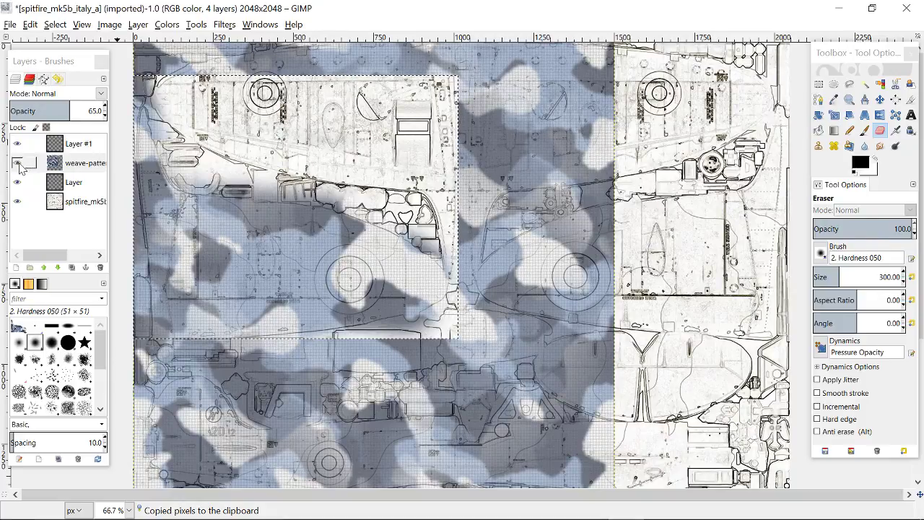
pyautogui.click(19, 167)
pyautogui.click(69, 182)
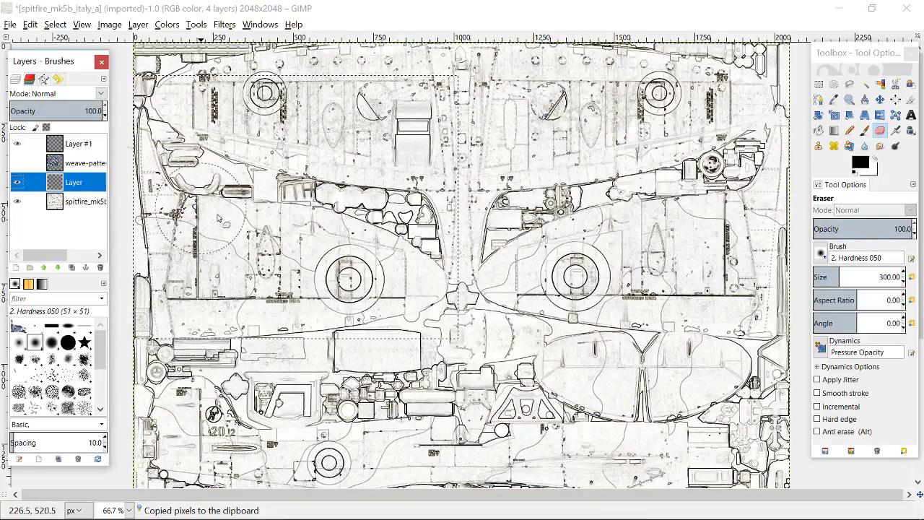
pyautogui.hotkey('ctrl', 'v')
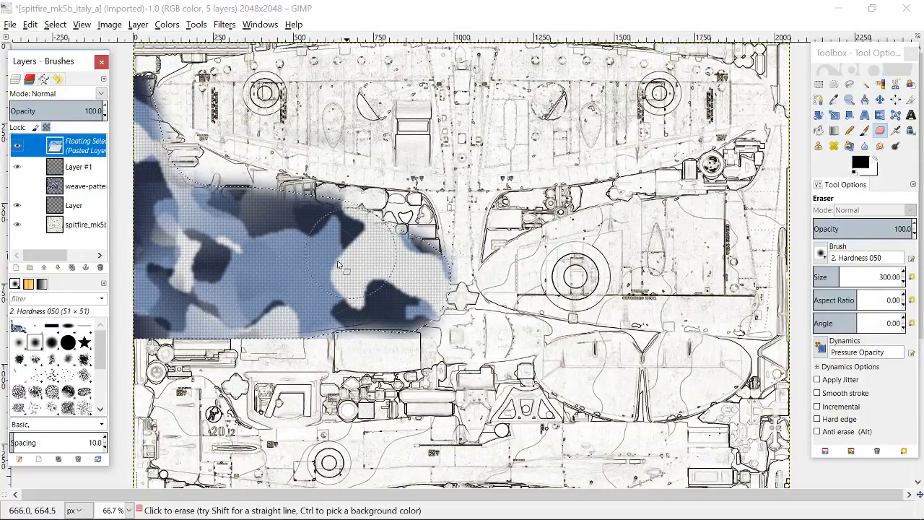
# - Set the opacity of the pasted camo selection to 65
pyautogui.click(76, 117)
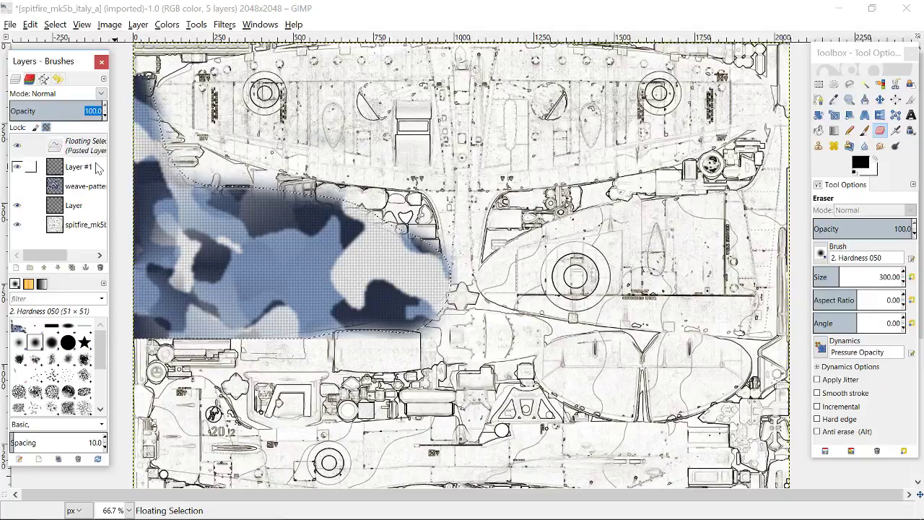
pyautogui.write('55')
pyautogui.press('Return')
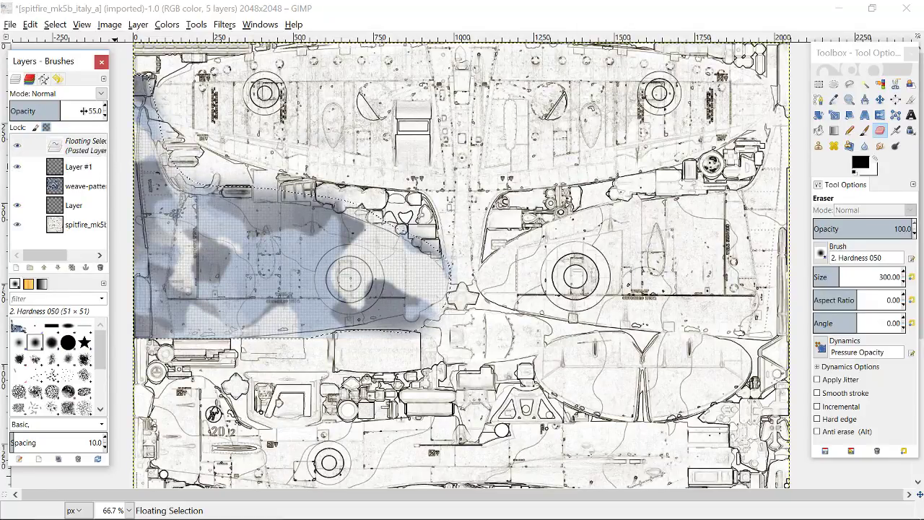
pyautogui.press('pageup')
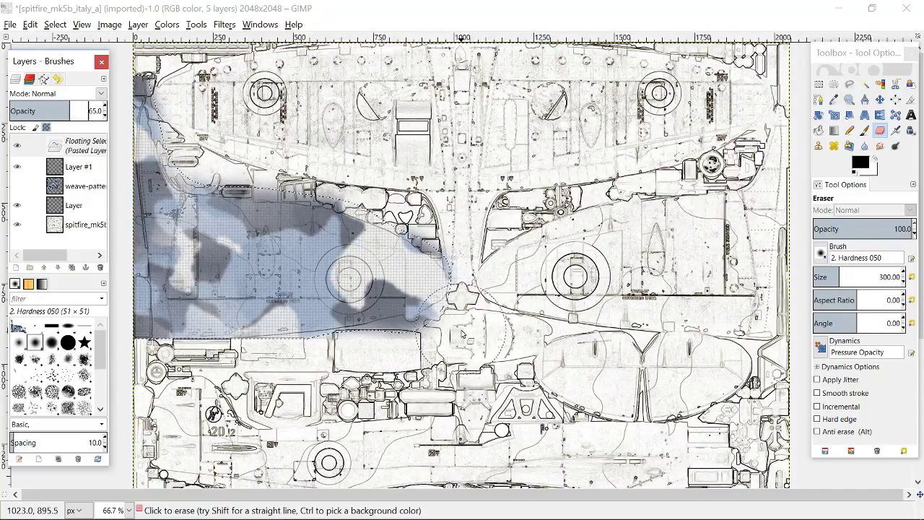
# - Erase the pasted camo spilling past the lower wing's outline and anchor the floating selection
pyautogui.moveTo(506, 338)
pyautogui.mouseDown()
pyautogui.moveTo(438, 340)
pyautogui.moveTo(403, 367)
pyautogui.moveTo(324, 372)
pyautogui.moveTo(399, 365)
pyautogui.moveTo(463, 343)
pyautogui.moveTo(437, 239)
pyautogui.moveTo(453, 221)
pyautogui.mouseUp()
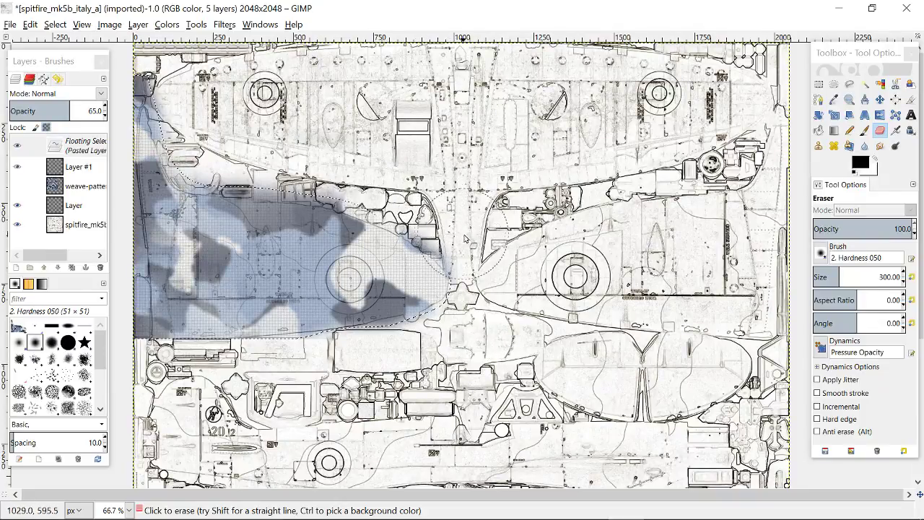
pyautogui.moveTo(187, 97)
pyautogui.mouseDown()
pyautogui.moveTo(191, 129)
pyautogui.moveTo(254, 166)
pyautogui.moveTo(338, 171)
pyautogui.moveTo(371, 183)
pyautogui.moveTo(415, 164)
pyautogui.moveTo(408, 171)
pyautogui.mouseUp()
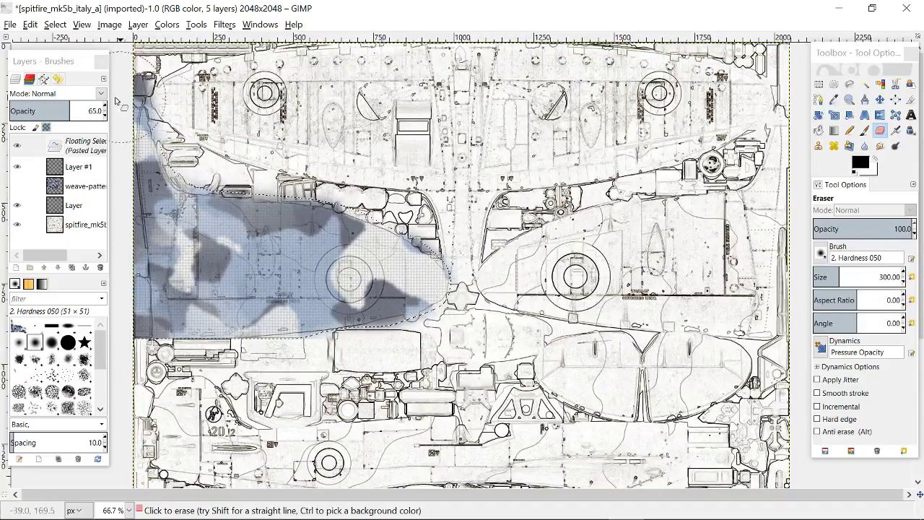
pyautogui.hotkey('ctrl', 'h')
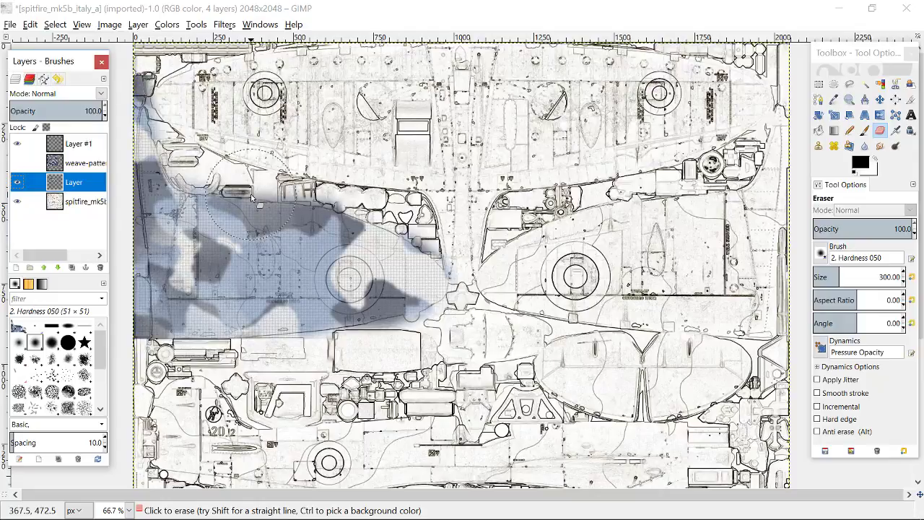
# - Select a rectangle of about 1099 × 879 px around the camouflaged wing and paste a copy of its camo
pyautogui.moveTo(252, 197); pyautogui.dragTo(240, 254)
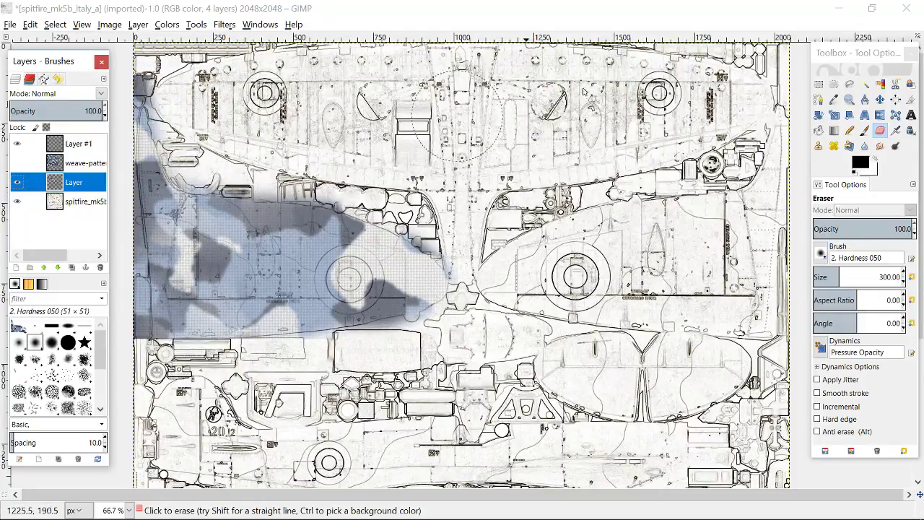
pyautogui.click(823, 66)
pyautogui.click(819, 84)
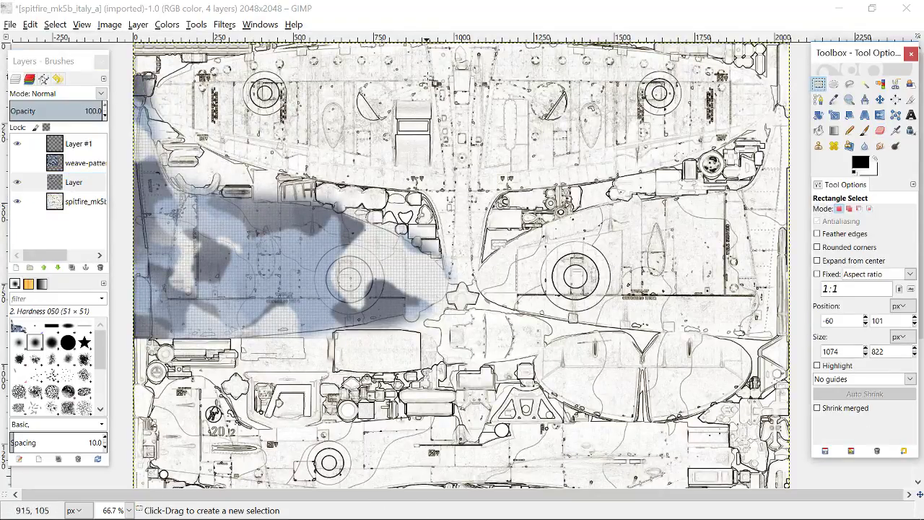
pyautogui.moveTo(451, 61); pyautogui.dragTo(98, 348)
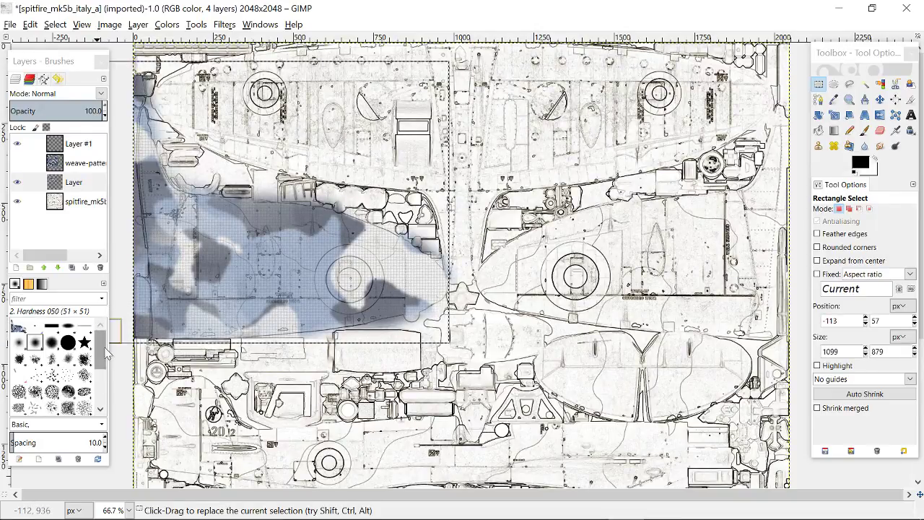
pyautogui.hotkey('ctrl', 'c')
pyautogui.hotkey('ctrl', 'v')
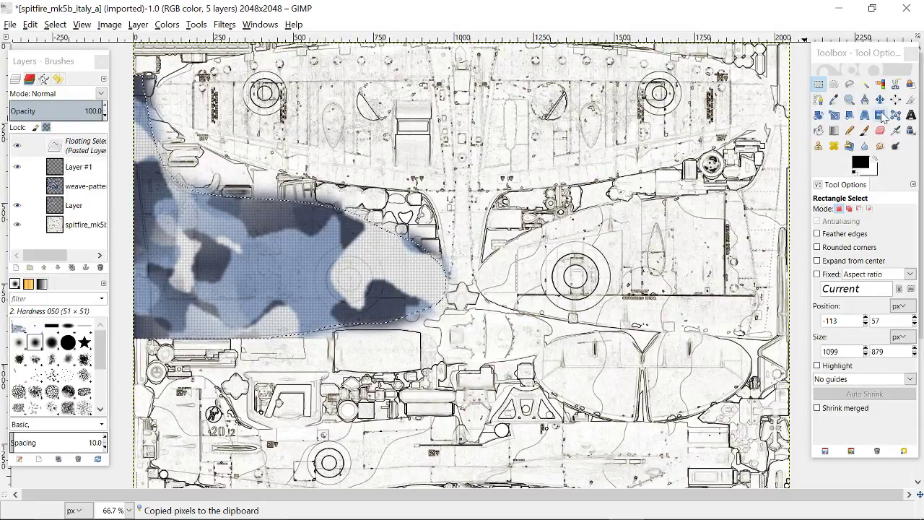
# - Flip the pasted camo horizontally, move it straight across onto the opposite wing, and anchor it
pyautogui.click(880, 116)
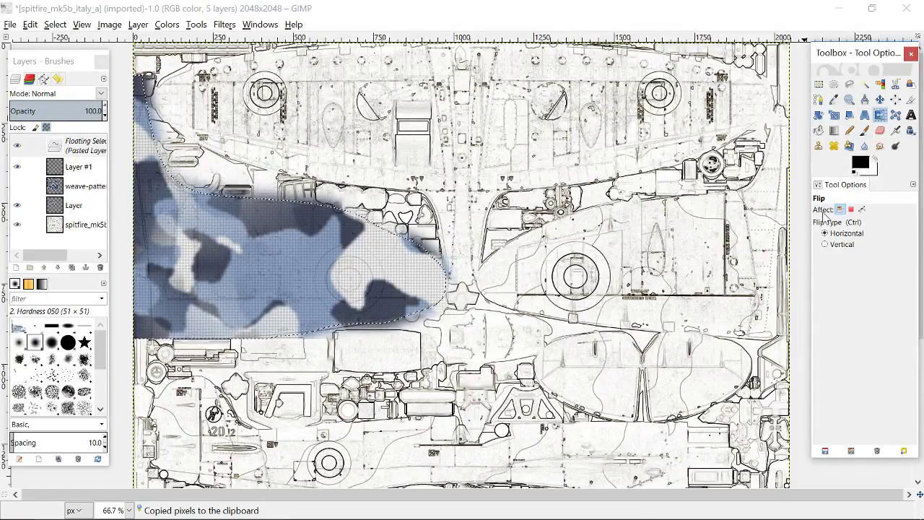
pyautogui.click(233, 269)
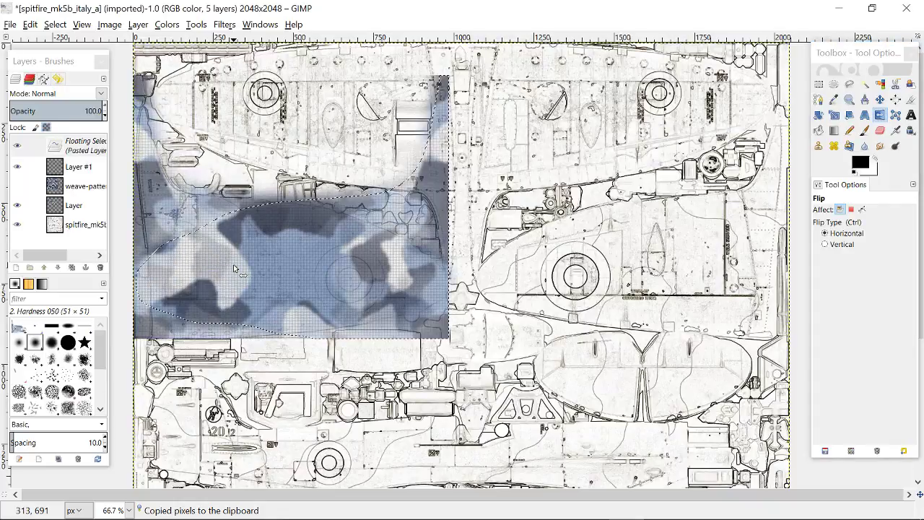
pyautogui.press('m')
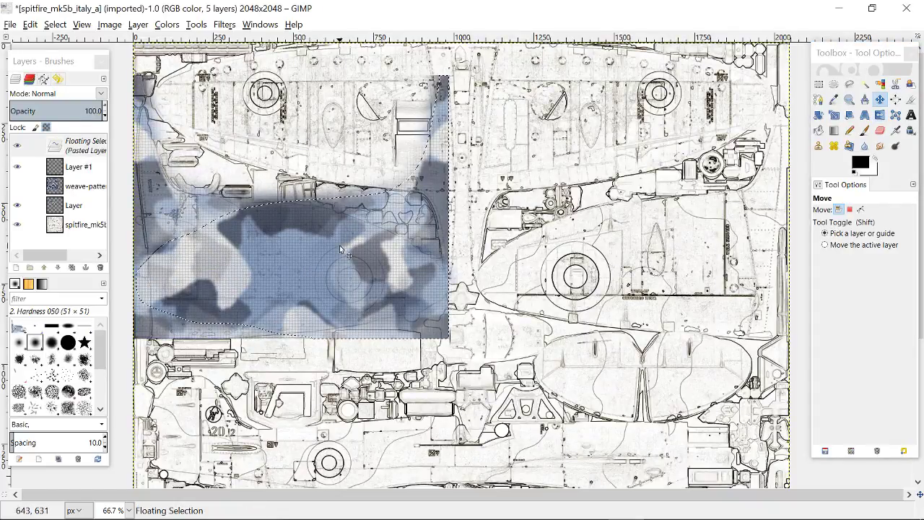
pyautogui.hotkey('shift', 'Right')
pyautogui.hotkey('shift', 'Right')
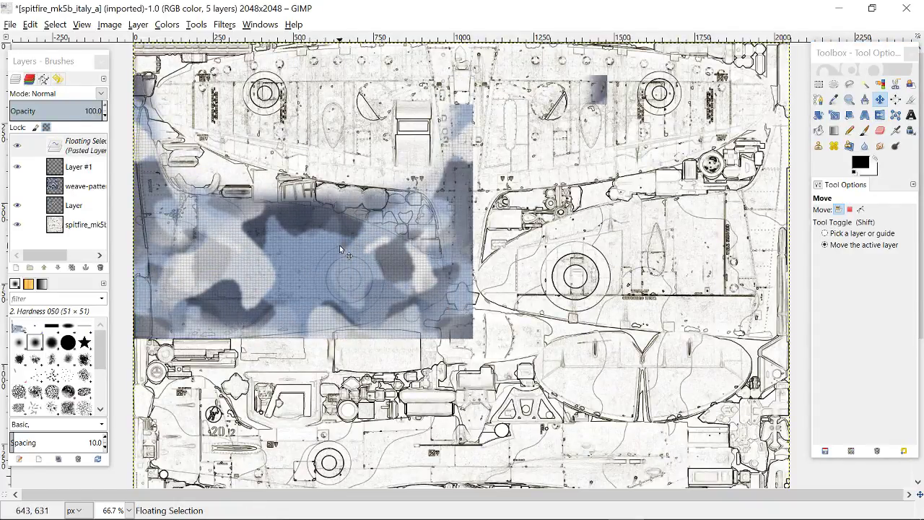
pyautogui.hotkey('shift', 'Right')
pyautogui.hotkey('shift', 'Right')
pyautogui.hotkey('shift', 'Right')
pyautogui.hotkey('shift', 'Right')
pyautogui.hotkey('shift', 'Right')
pyautogui.hotkey('shift', 'Right')
pyautogui.hotkey('shift', 'Right')
pyautogui.hotkey('shift', 'Right')
pyautogui.hotkey('shift', 'Right')
pyautogui.hotkey('shift', 'Right')
pyautogui.hotkey('shift', 'Right')
pyautogui.hotkey('shift', 'Right')
pyautogui.hotkey('shift', 'Right')
pyautogui.hotkey('shift', 'Right')
pyautogui.hotkey('shift', 'Right')
pyautogui.hotkey('shift', 'Right')
pyautogui.hotkey('shift', 'Right')
pyautogui.hotkey('shift', 'Right')
pyautogui.hotkey('shift', 'Right')
pyautogui.hotkey('shift', 'Right')
pyautogui.hotkey('shift', 'Right')
pyautogui.hotkey('shift', 'Right')
pyautogui.hotkey('shift', 'Right')
pyautogui.hotkey('shift', 'Right')
pyautogui.hotkey('shift', 'Right')
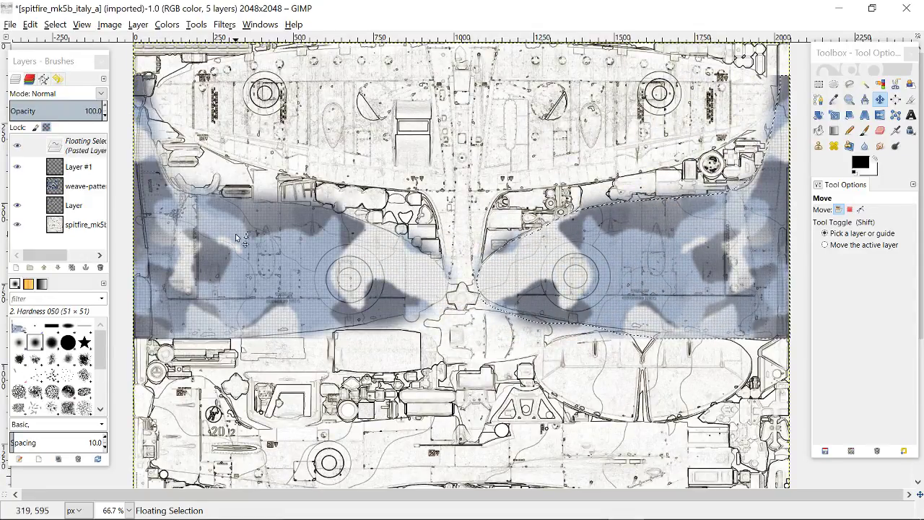
pyautogui.rightClick(82, 148)
pyautogui.press('a')
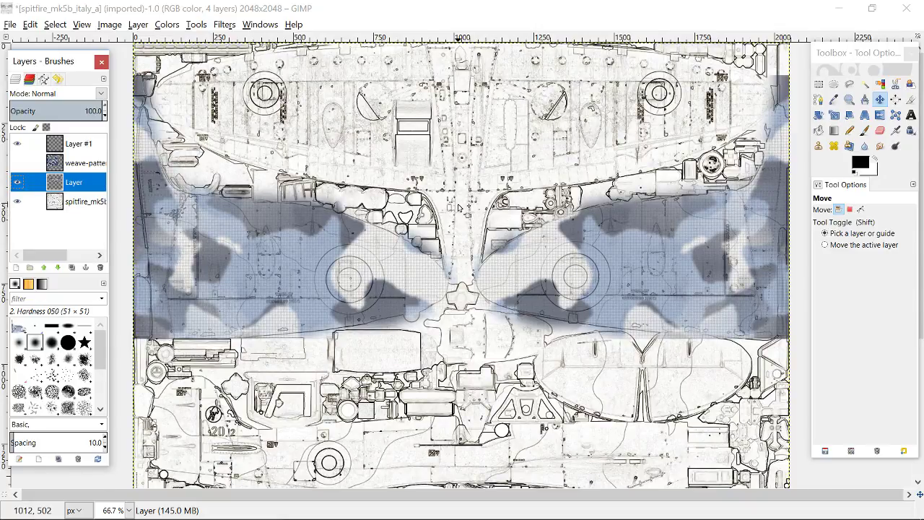
# - Overwrite spitfire_mk5b_italy_a.tga with the edited image, then switch to War Thunder and reload the user skin
pyautogui.click(10, 25)
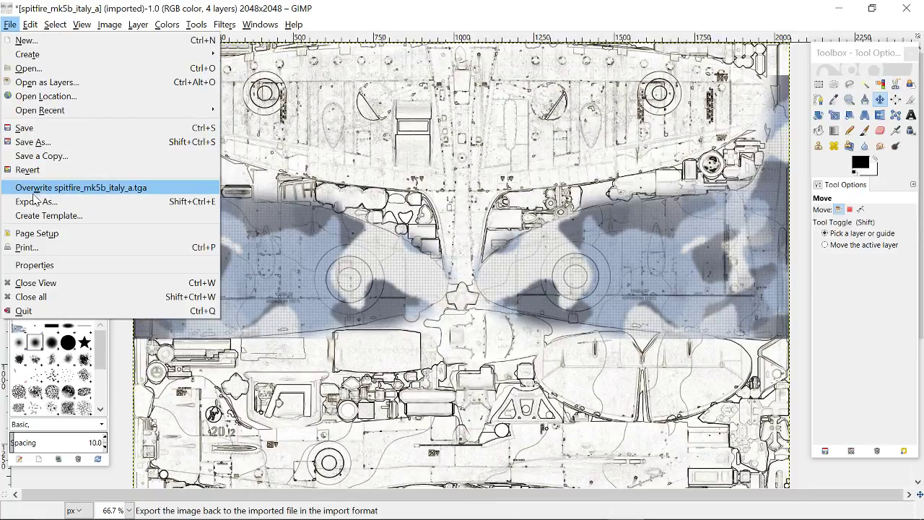
pyautogui.click(93, 189)
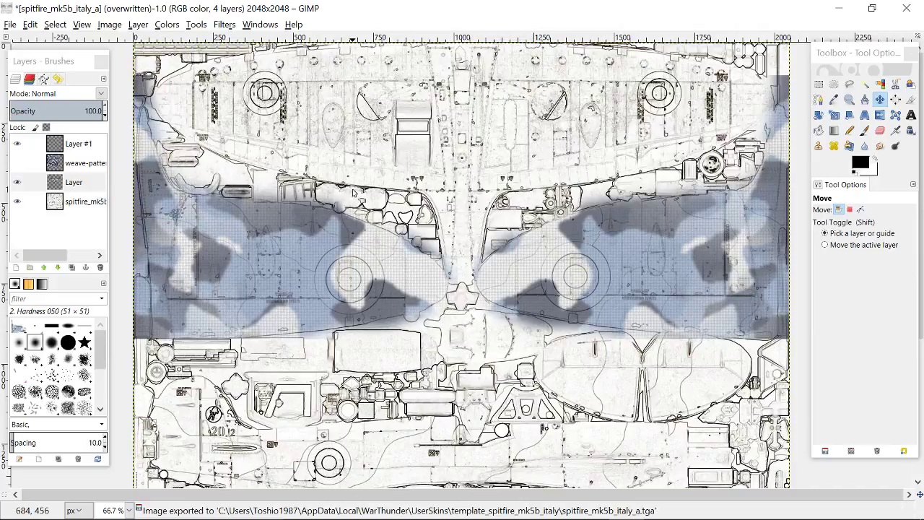
pyautogui.hotkey('alt', 'Tab')
pyautogui.hotkey('alt', 'Tab')
pyautogui.hotkey('alt', 'Tab')
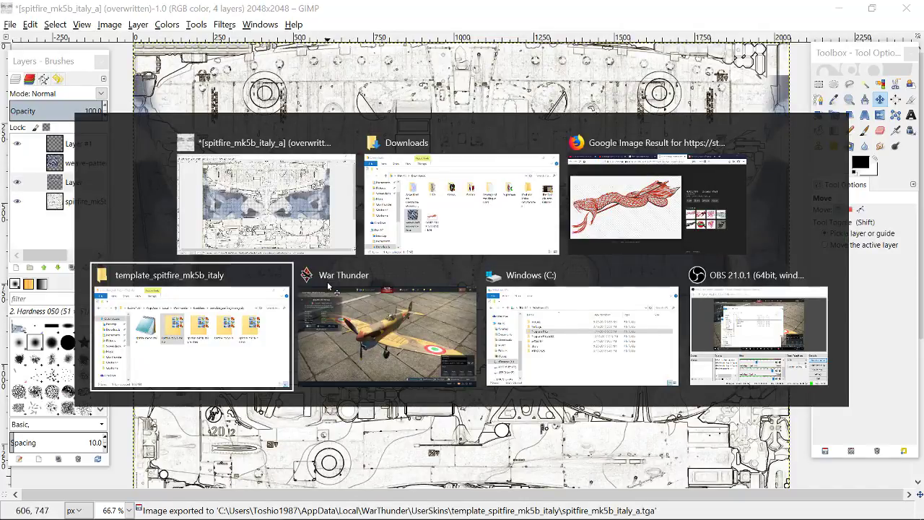
pyautogui.hotkey('alt', 'Tab')
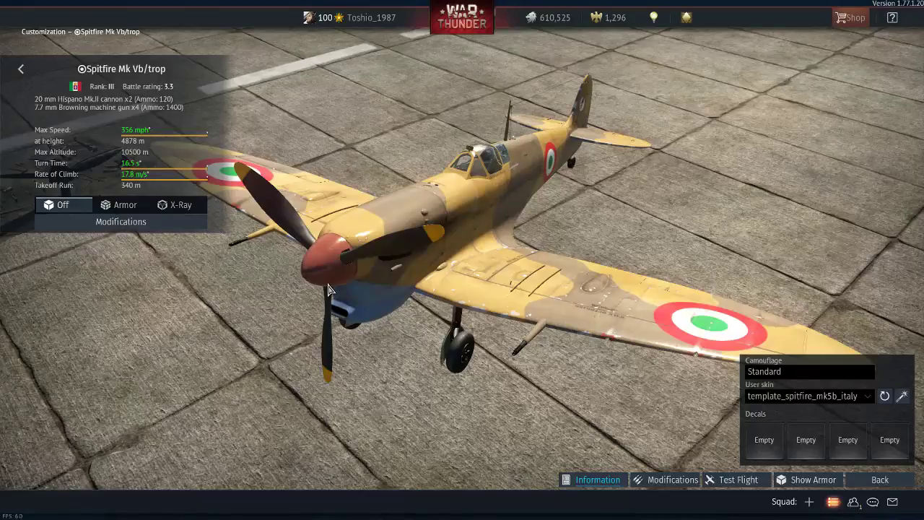
pyautogui.click(884, 396)
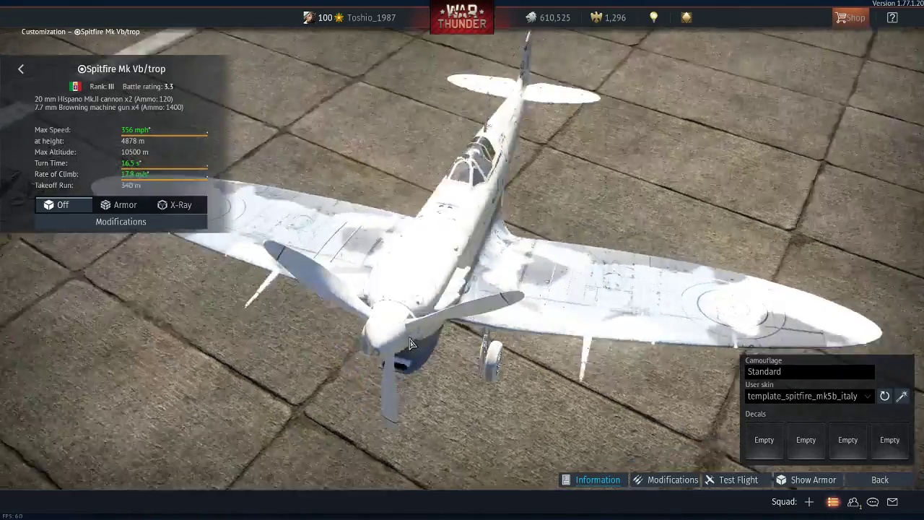
# - Examine the reloaded camouflage on the Spitfire's wings and fuselage from several angles
pyautogui.scroll(3, 470, 354)
pyautogui.moveTo(650, 375); pyautogui.dragTo(312, 318)
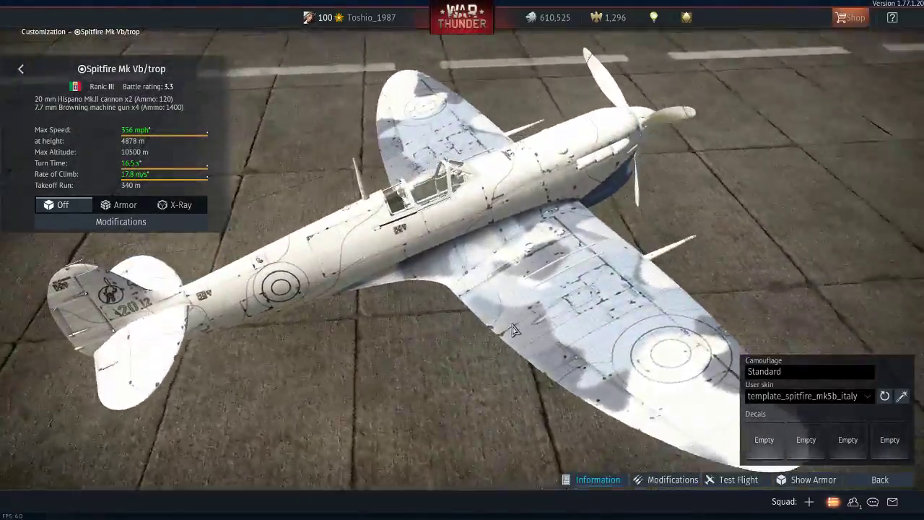
pyautogui.moveTo(512, 329); pyautogui.dragTo(336, 331)
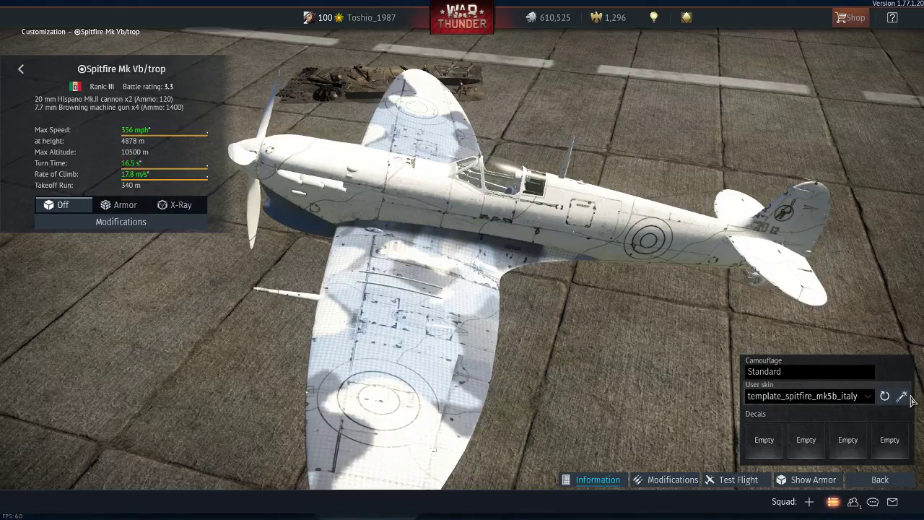
pyautogui.moveTo(423, 313); pyautogui.dragTo(581, 325)
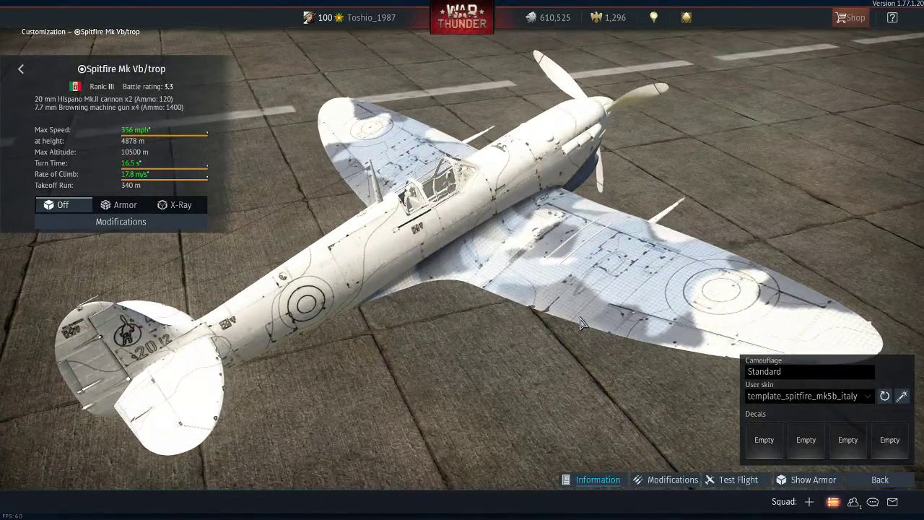
# - Switch back to GIMP and look over the texture files in the template_spitfire_mk5b_italy folder
pyautogui.hotkey('alt', 'Tab')
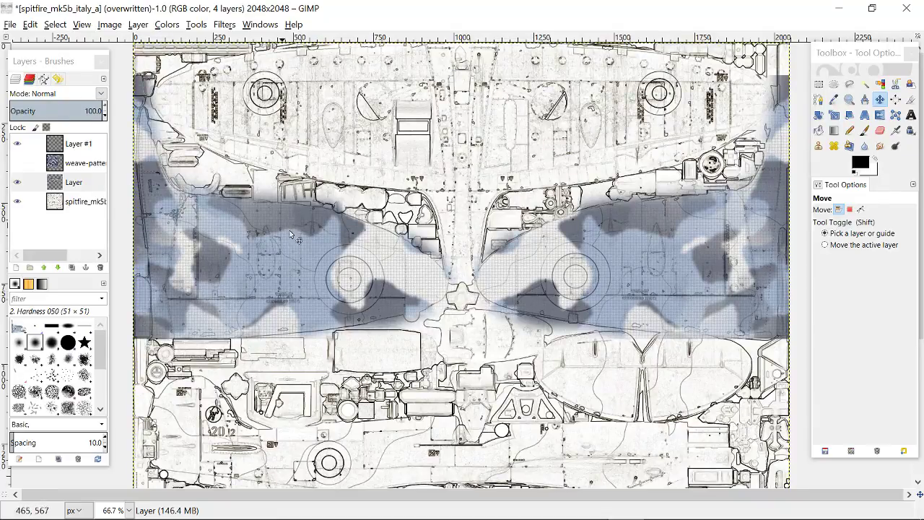
pyautogui.press('alt')
pyautogui.moveTo(498, 517)
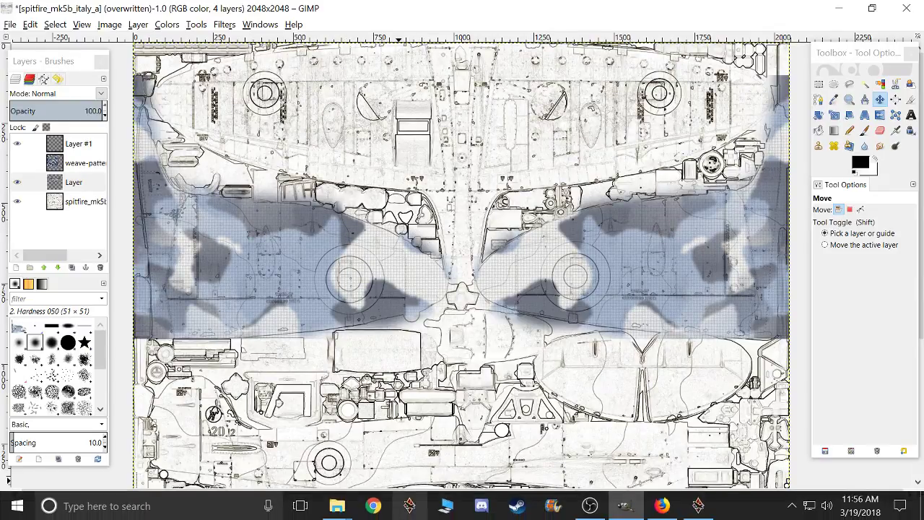
pyautogui.moveTo(333, 514)
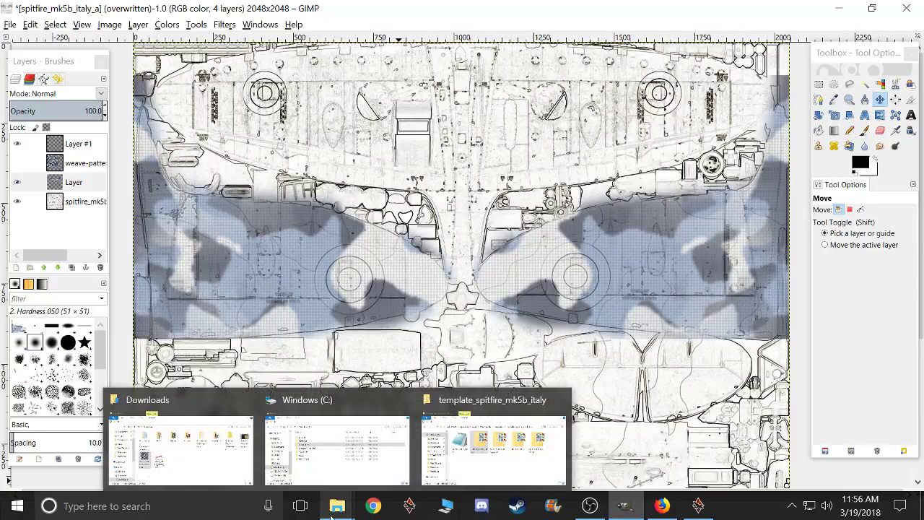
pyautogui.click(468, 409)
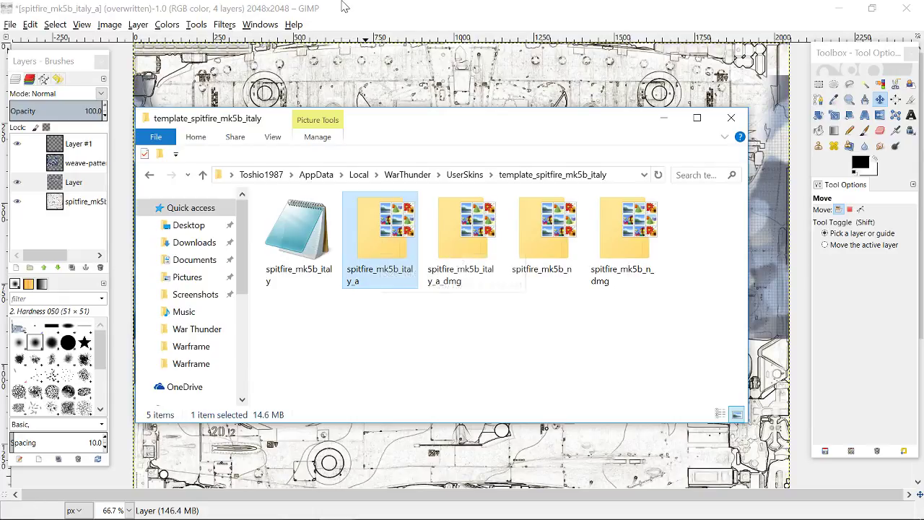
pyautogui.click(363, 12)
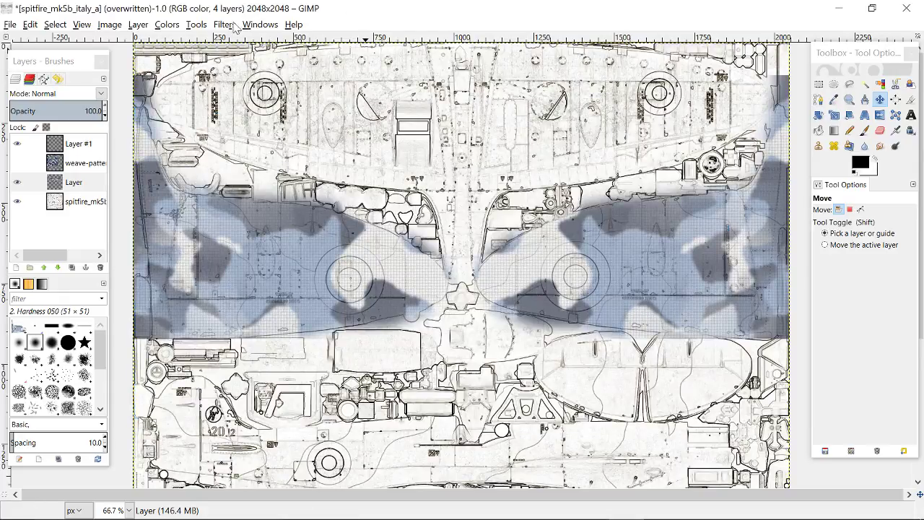
pyautogui.click(10, 24)
pyautogui.click(21, 201)
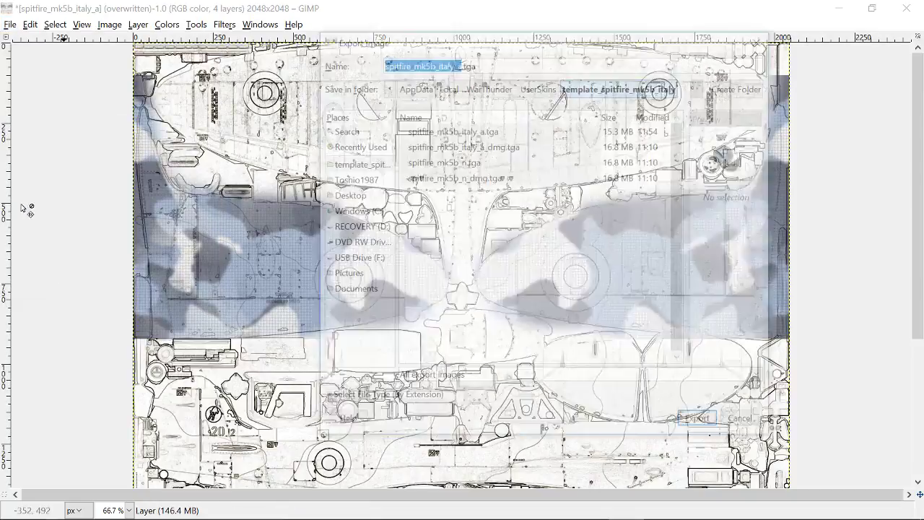
pyautogui.click(471, 148)
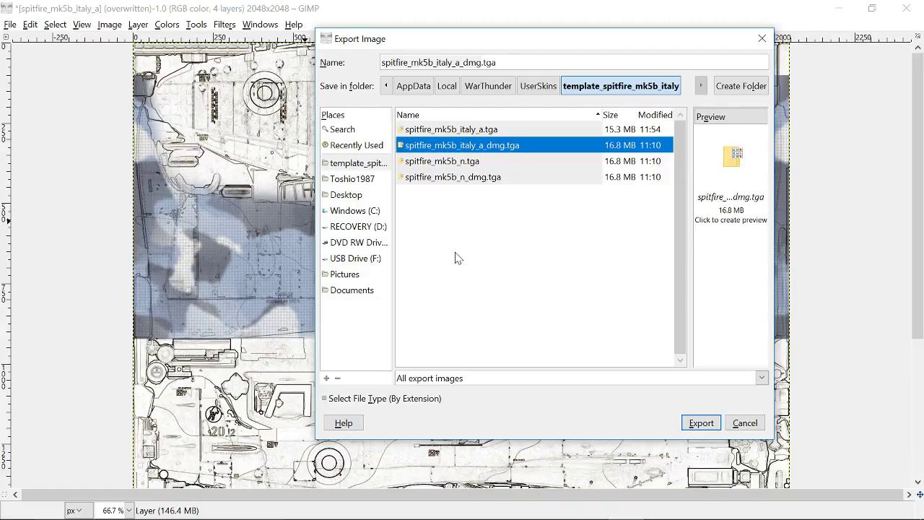
# - Switch to Firefox to check the YouTube live dashboard's stream preview and chat, then return to GIMP and cancel the export
pyautogui.hotkey('alt', 'Tab')
pyautogui.hotkey('alt', 'Tab')
pyautogui.hotkey('alt', 'Tab')
pyautogui.hotkey('alt', 'Tab')
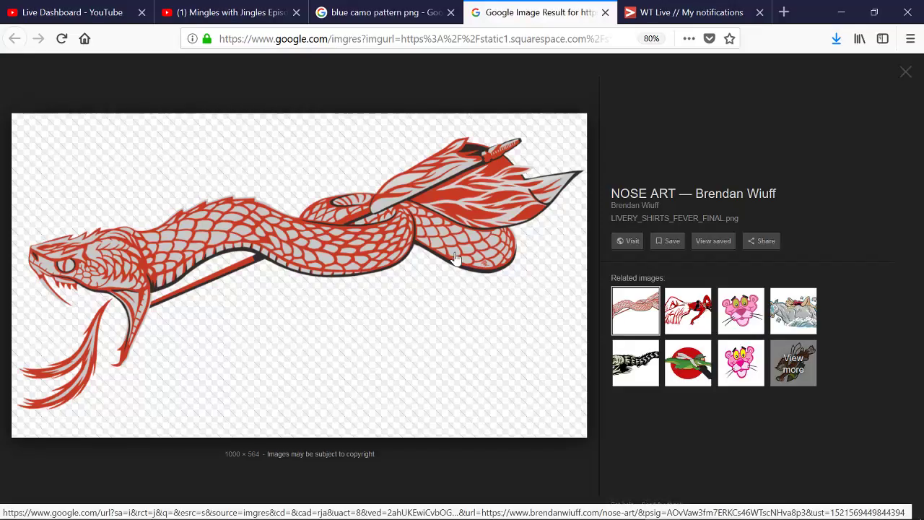
pyautogui.click(98, 9)
pyautogui.scroll(-1, 697, 343)
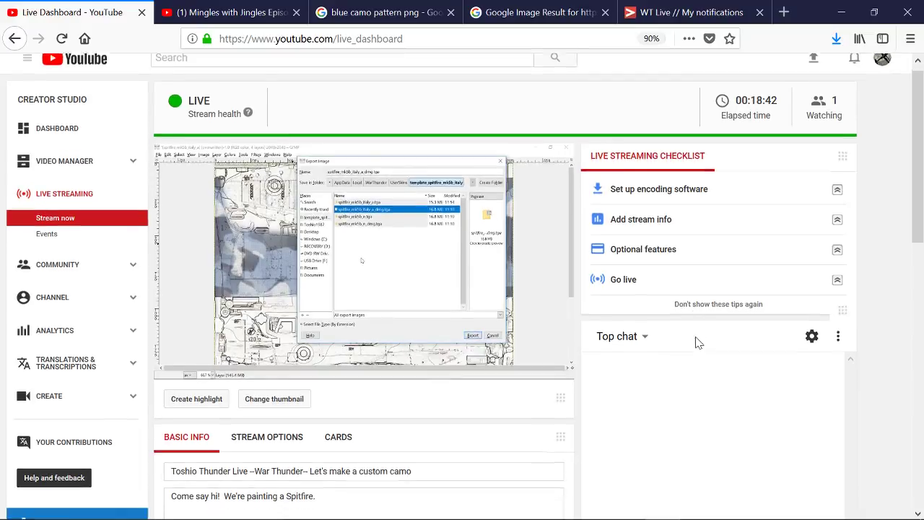
pyautogui.scroll(-2, 697, 343)
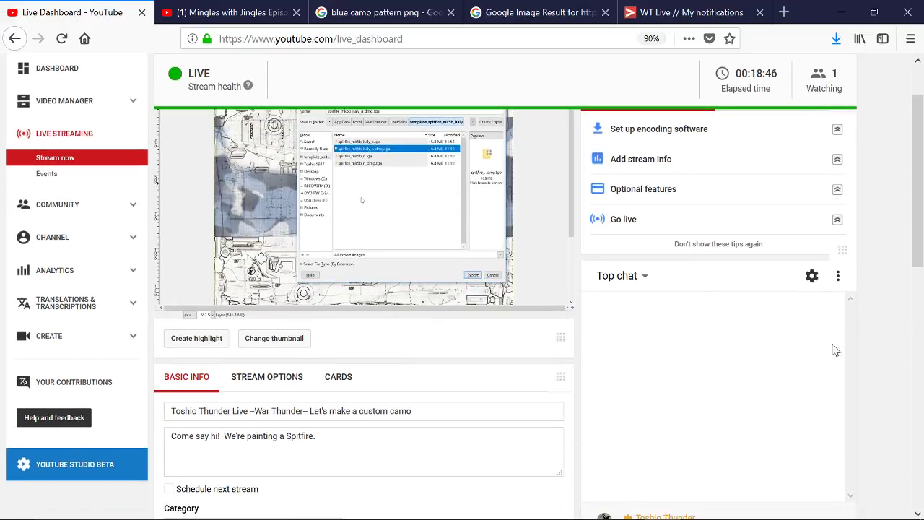
pyautogui.scroll(2, 897, 330)
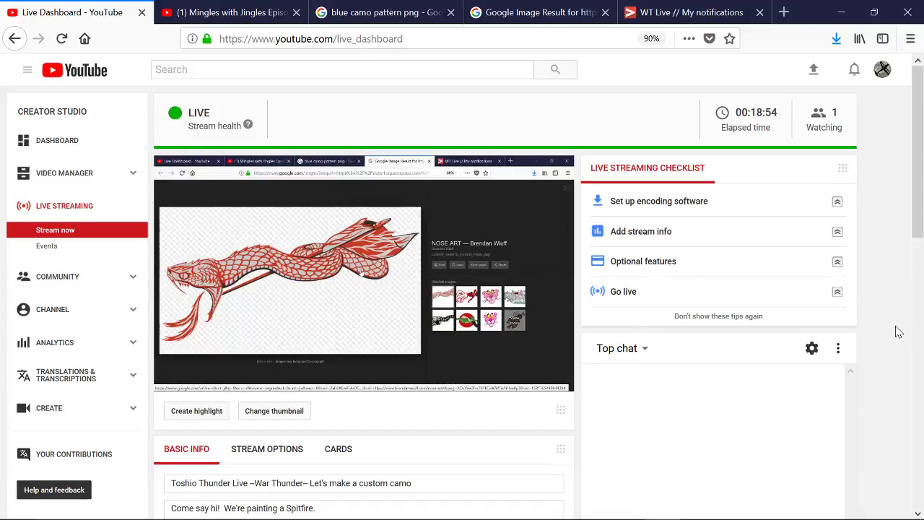
pyautogui.moveTo(303, 262)
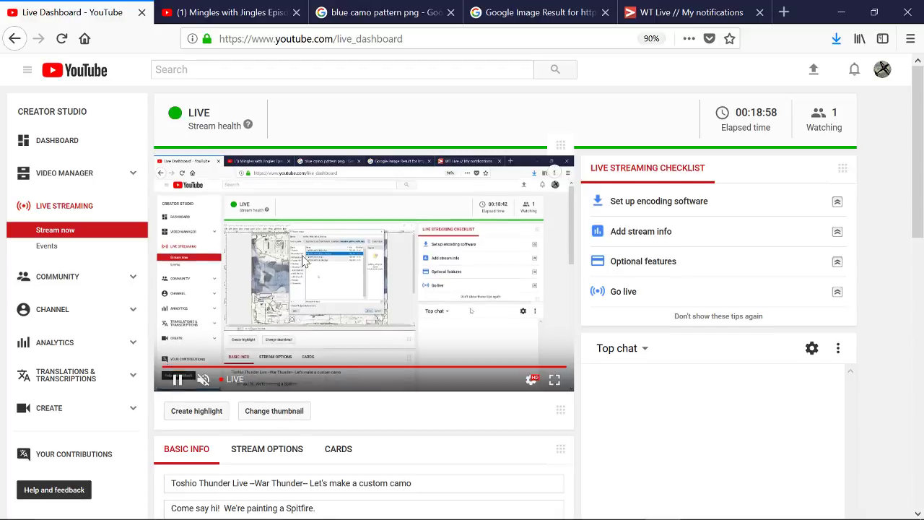
pyautogui.scroll(-4, 303, 262)
pyautogui.scroll(3, 470, 289)
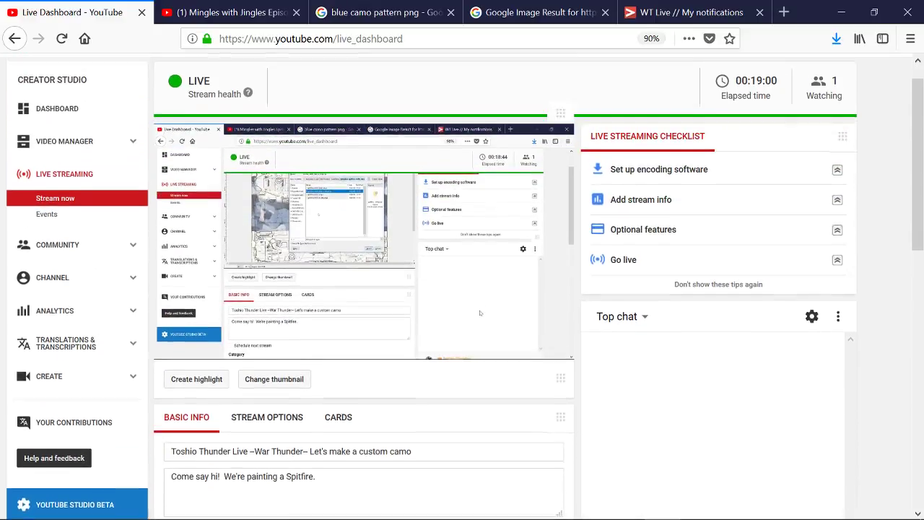
pyautogui.scroll(1, 479, 312)
pyautogui.hotkey('alt', 'Tab')
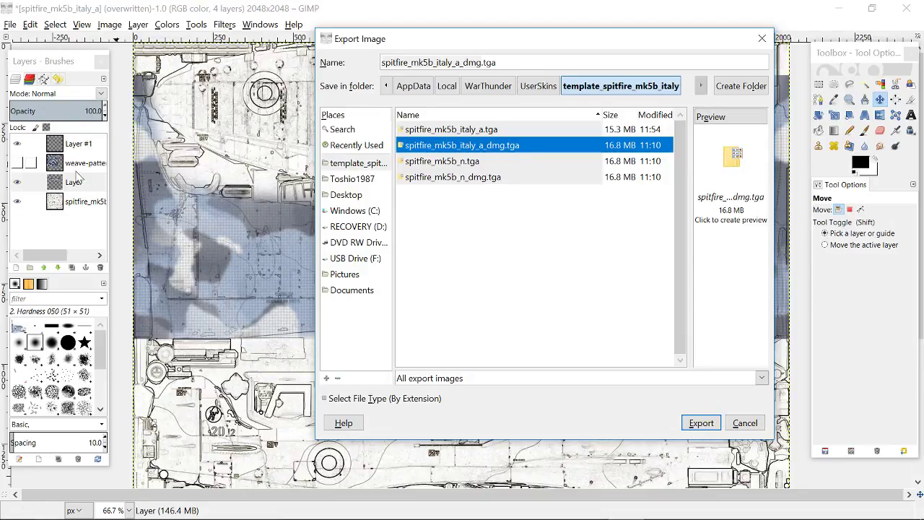
pyautogui.click(746, 424)
# - Copy the blue wing camo to the clipboard and clear it from the layer named Layer
pyautogui.click(70, 167)
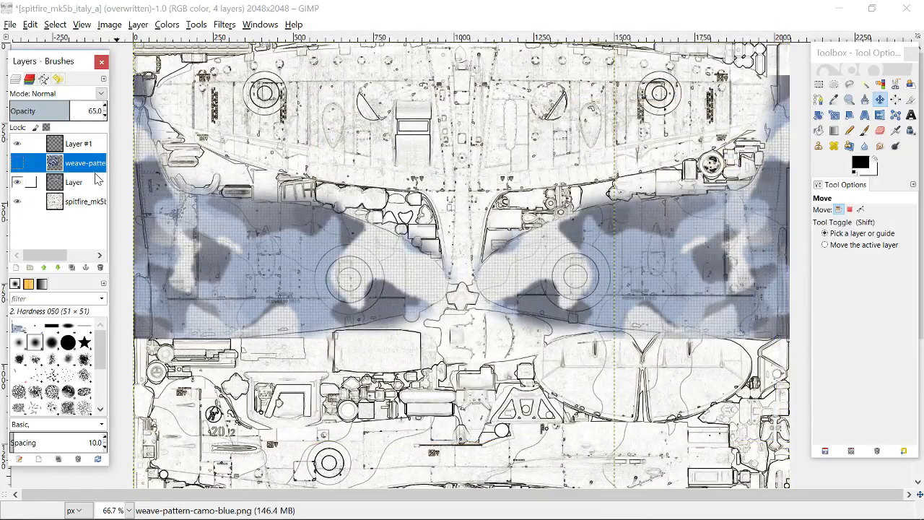
pyautogui.hotkey('ctrl', 'c')
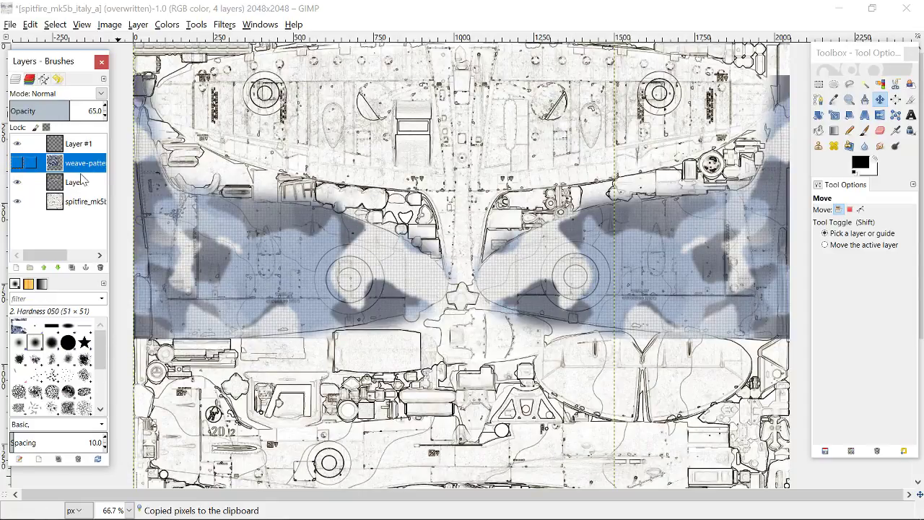
pyautogui.click(81, 185)
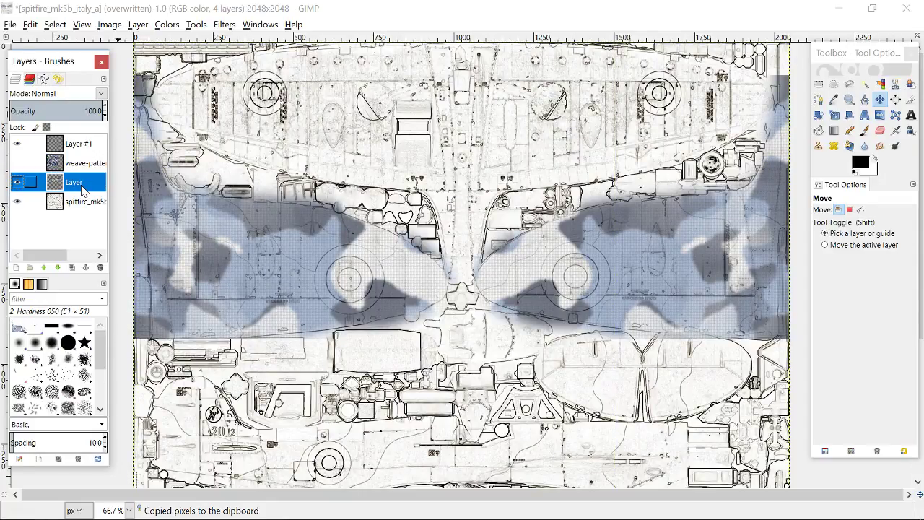
pyautogui.press('Delete')
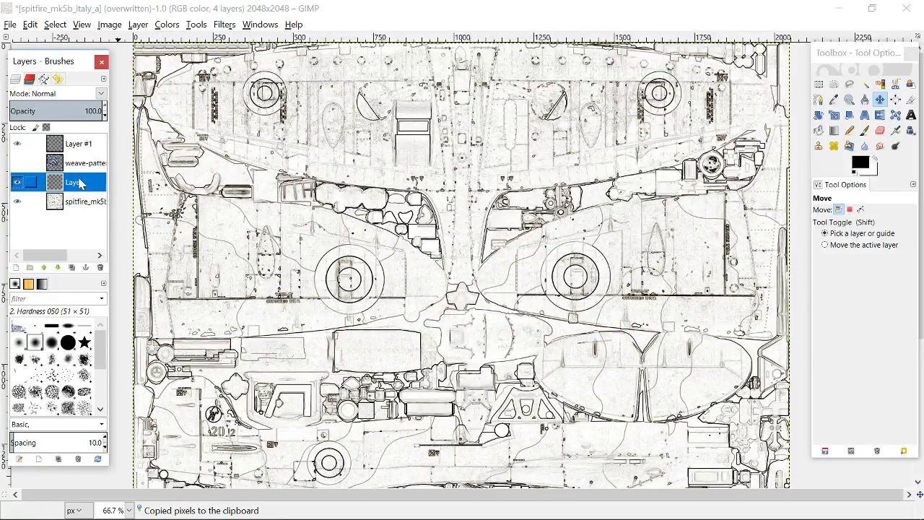
# - Paste the copied wing camo back onto the layer named Layer and anchor the floating selection
pyautogui.click(85, 206)
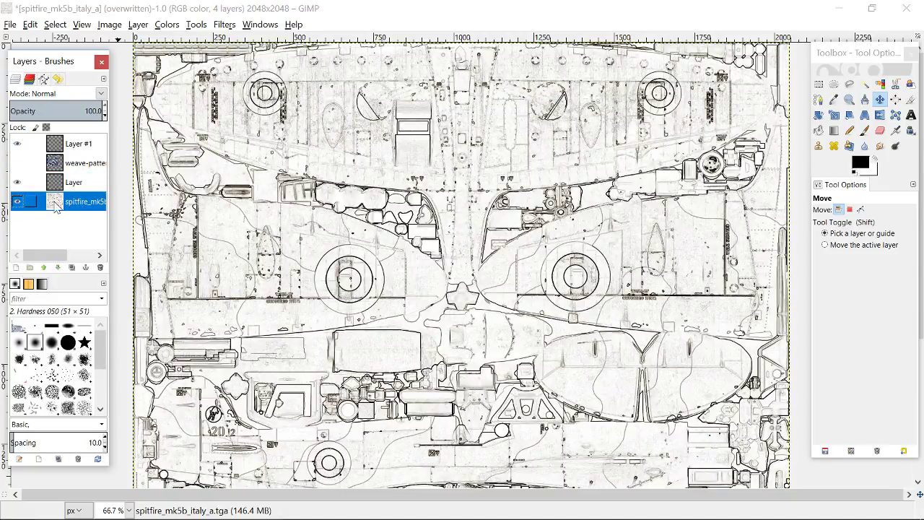
pyautogui.click(70, 187)
pyautogui.click(71, 145)
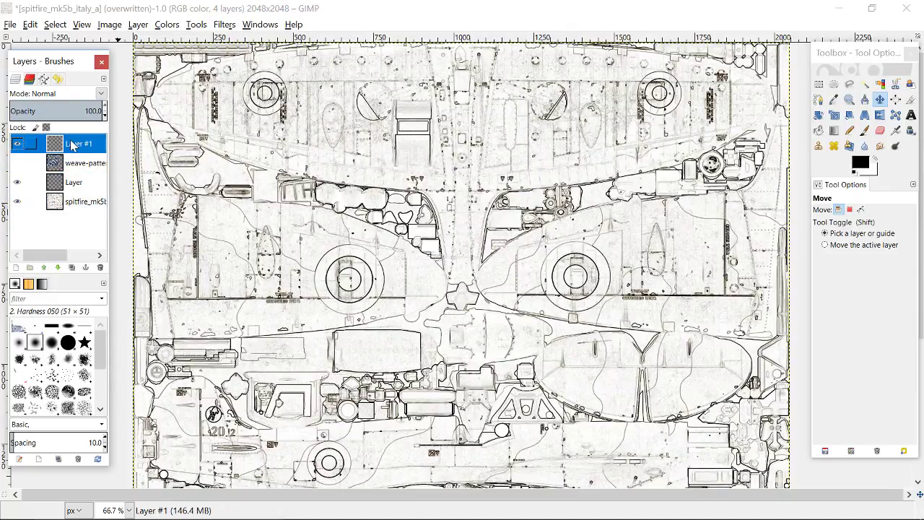
pyautogui.click(75, 188)
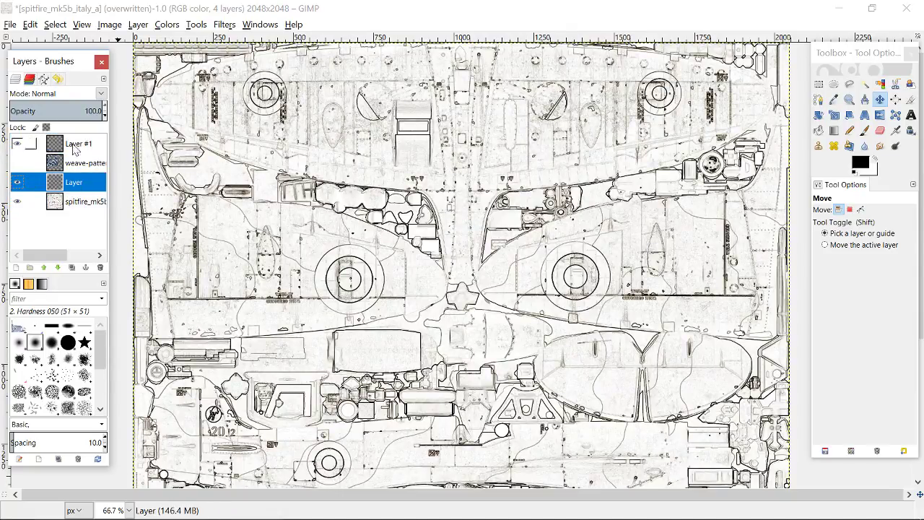
pyautogui.click(74, 206)
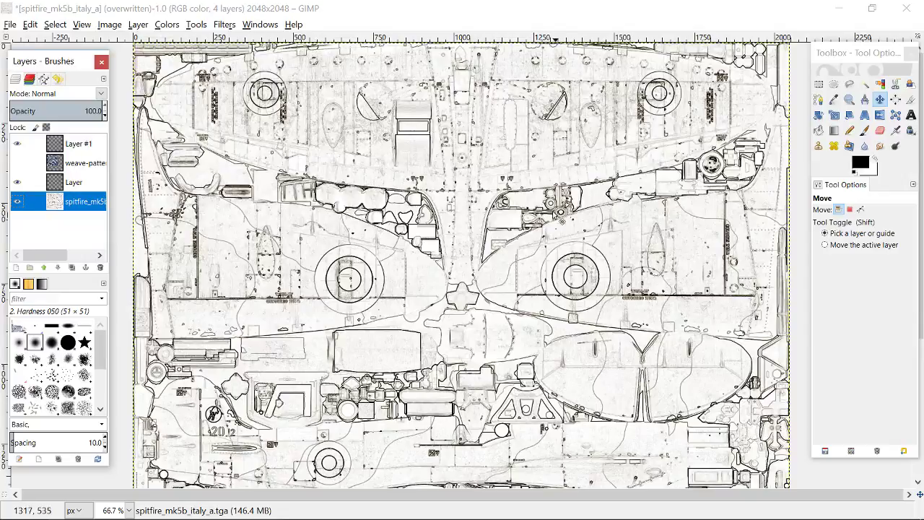
pyautogui.click(78, 183)
pyautogui.hotkey('ctrl', 'v')
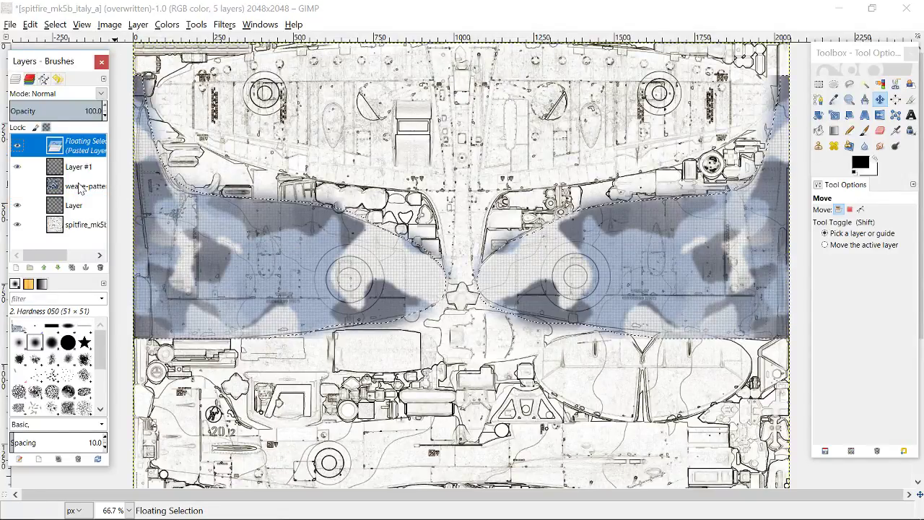
pyautogui.rightClick(78, 145)
pyautogui.click(172, 226)
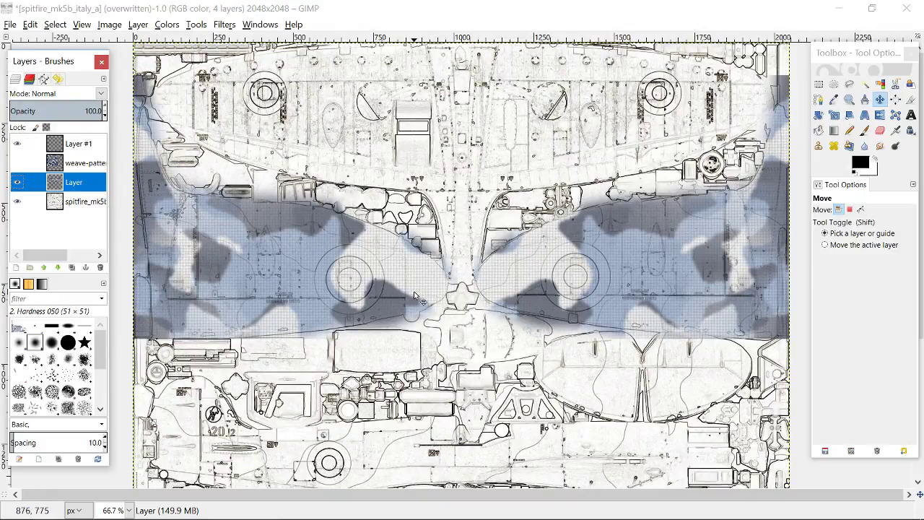
# - Switch to War Thunder and examine the Spitfire's wing camouflage from the front and rear
pyautogui.hotkey('alt', 'Tab')
pyautogui.press('Tab')
pyautogui.press('Tab')
pyautogui.press('Tab')
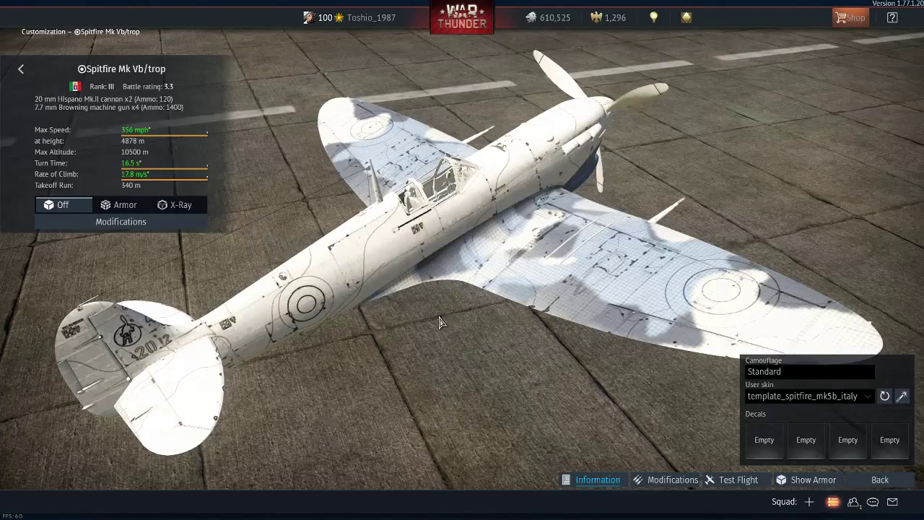
pyautogui.moveTo(439, 321); pyautogui.dragTo(792, 374)
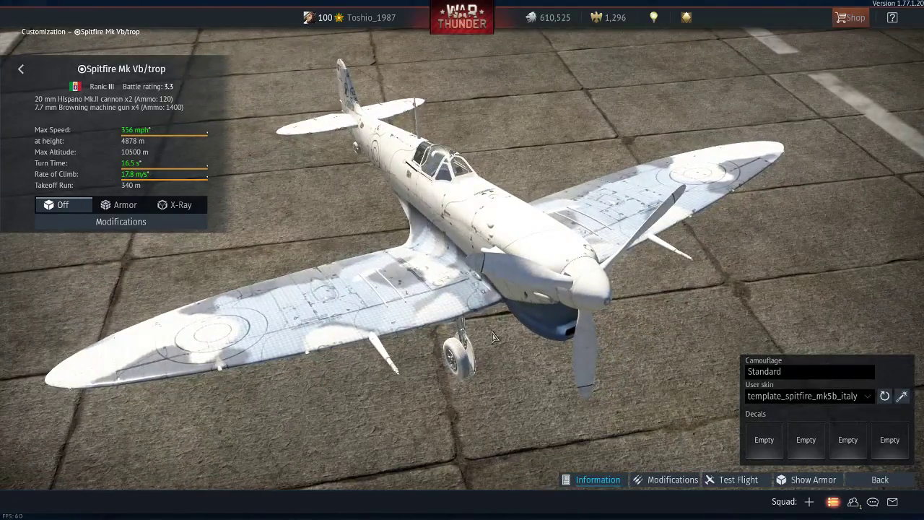
pyautogui.moveTo(461, 329); pyautogui.dragTo(311, 332)
# - Switch to the YouTube live dashboard in Firefox and check the stream preview and chat for viewer messages
pyautogui.hotkey('alt', 'Tab')
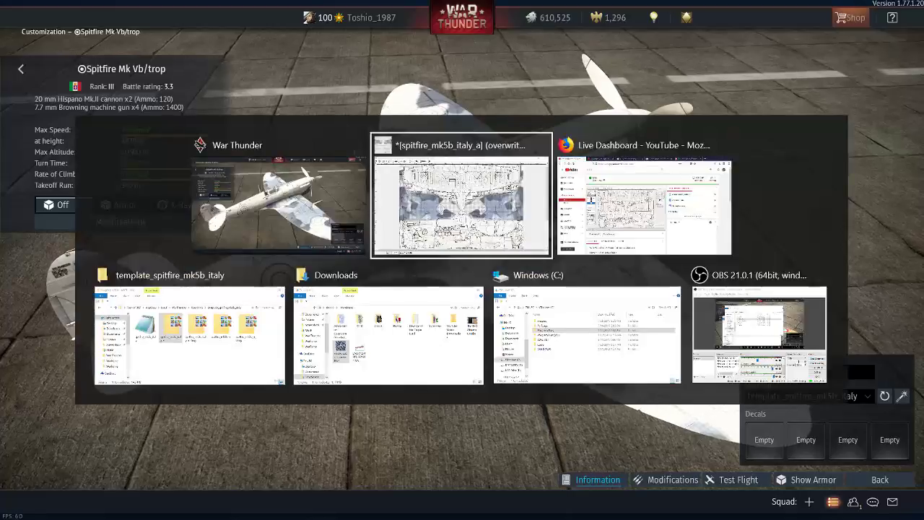
pyautogui.press('Tab')
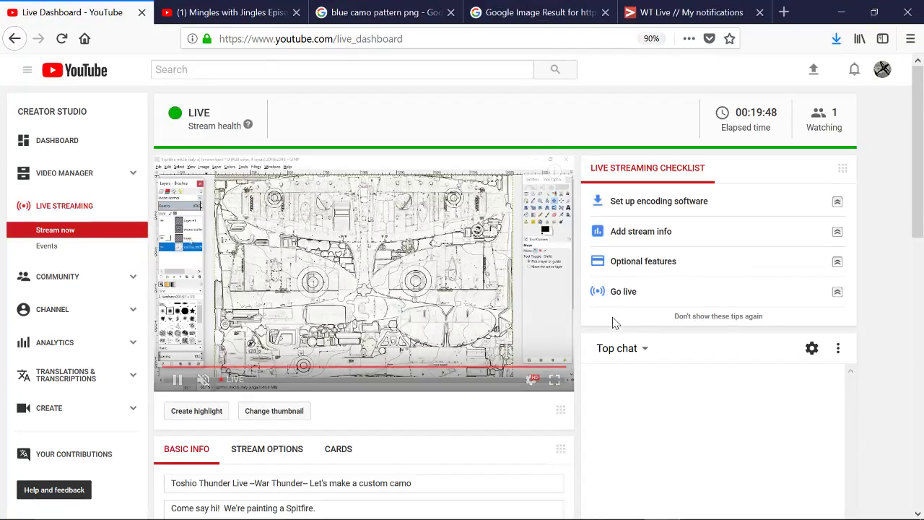
pyautogui.scroll(-5, 613, 323)
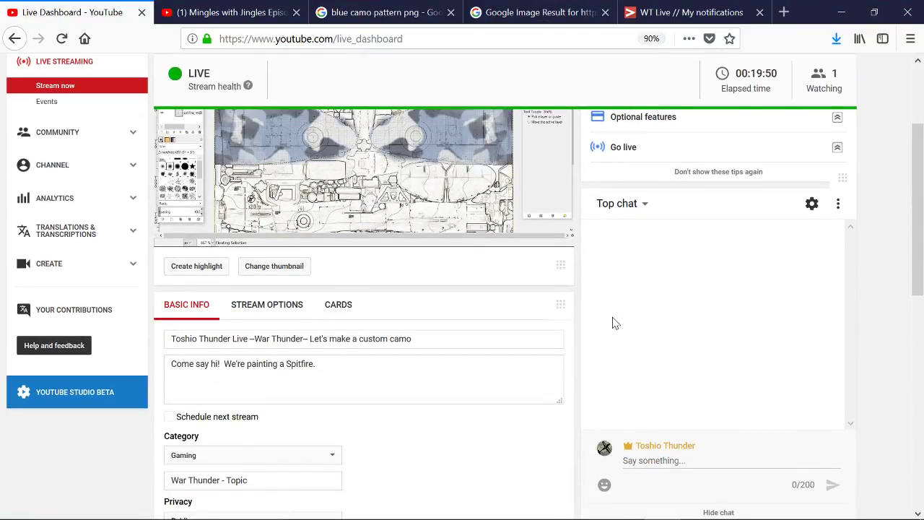
pyautogui.moveTo(918, 262); pyautogui.dragTo(922, 215)
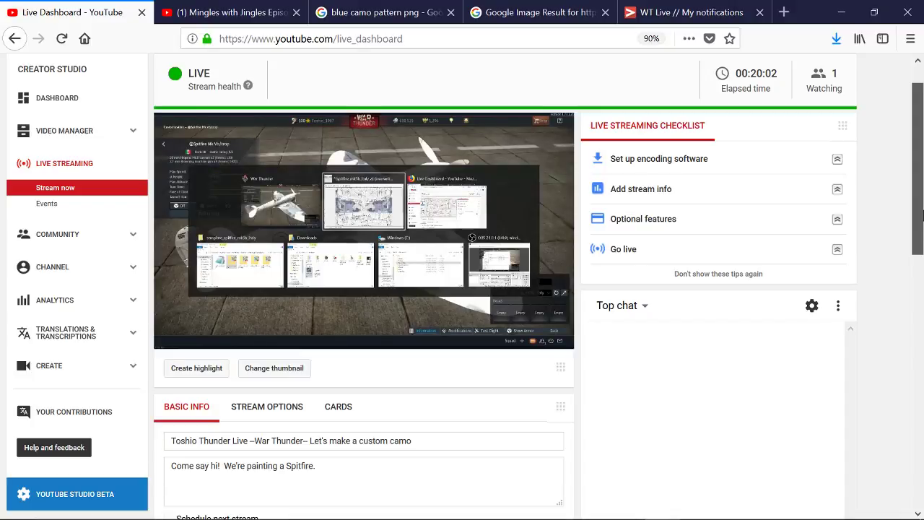
pyautogui.scroll(1, 922, 215)
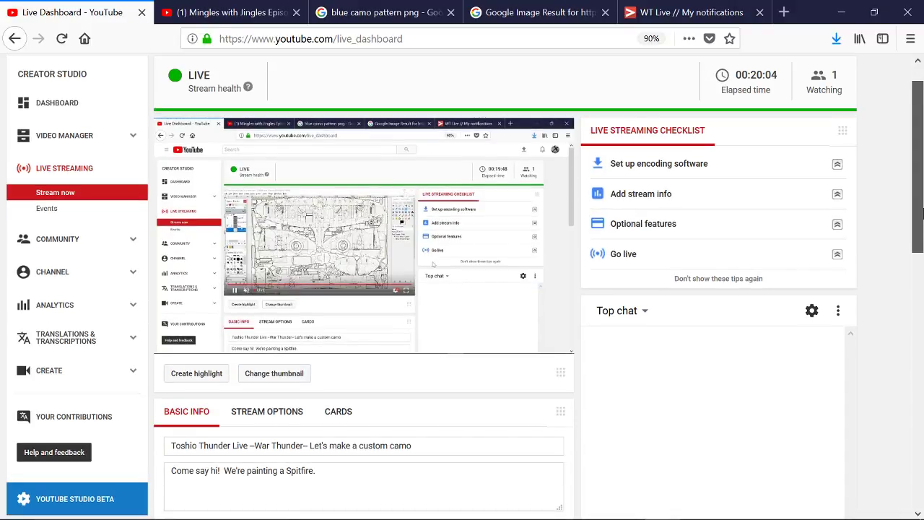
pyautogui.scroll(1, 922, 214)
pyautogui.scroll(-1, 922, 214)
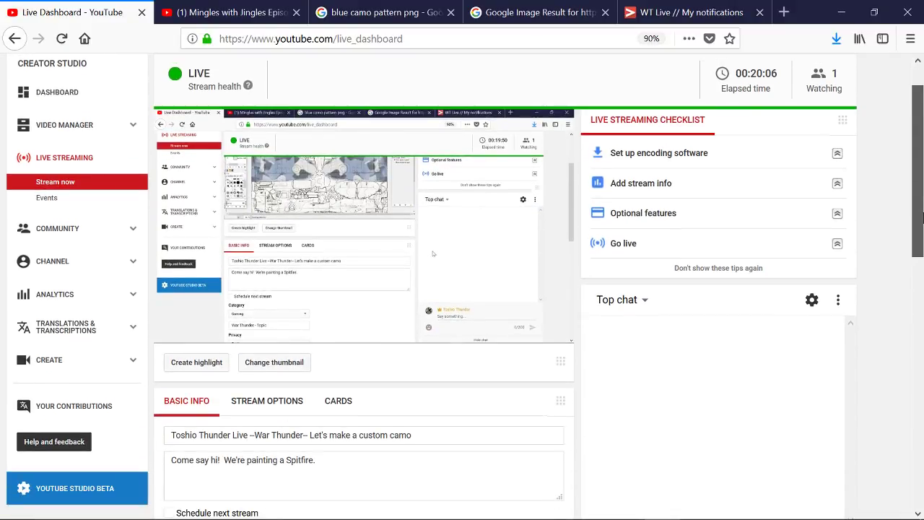
# - Switch to OBS and check the streaming status and audio levels
pyautogui.hotkey('alt', 'Tab')
pyautogui.hotkey('alt', 'Tab')
pyautogui.hotkey('alt', 'Tab')
pyautogui.hotkey('alt', 'Tab')
pyautogui.hotkey('alt', 'Tab')
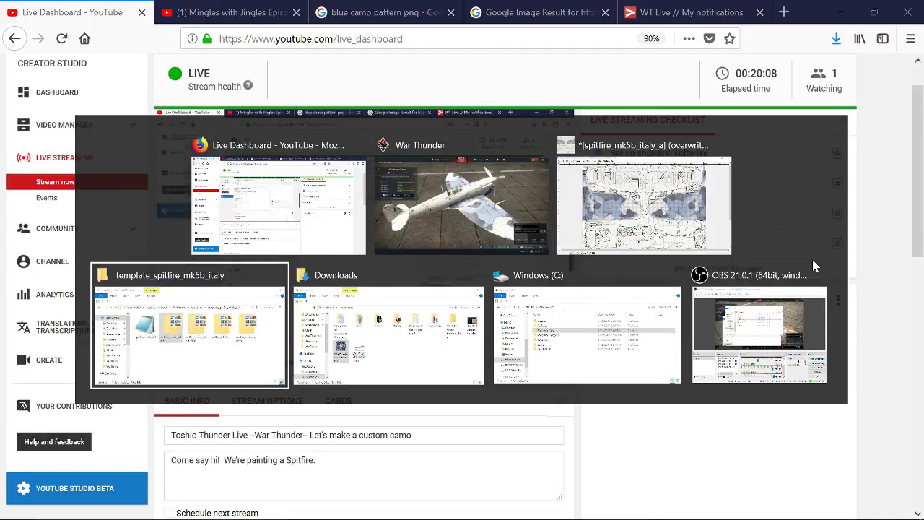
pyautogui.hotkey('alt', 'Tab')
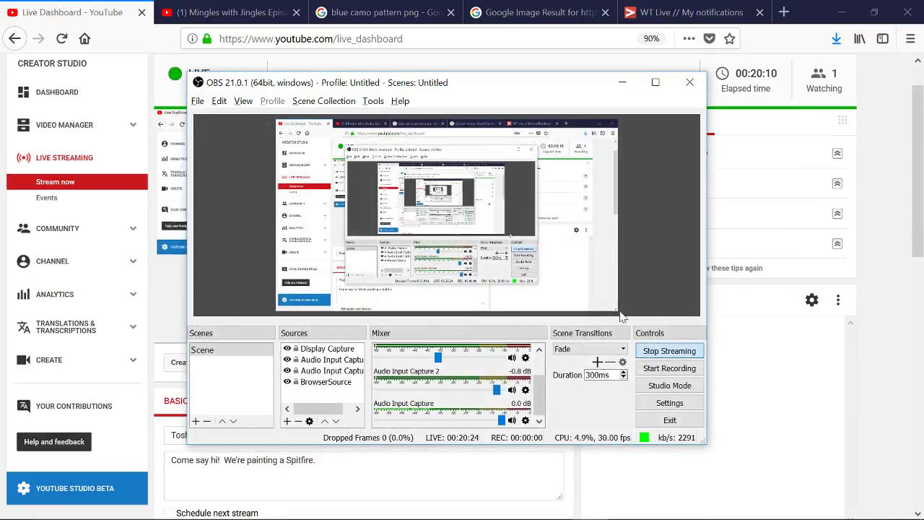